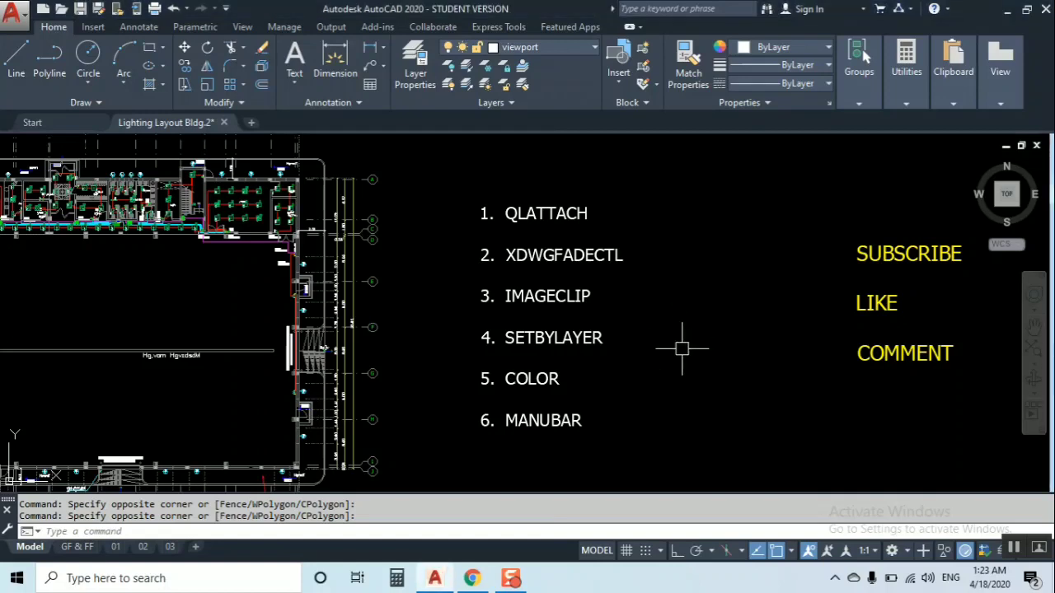
- Bring the Chrome window with the AutoCad Tips & Tricks channel page forward
scroll(683, 349, down, 4)
scroll(653, 353, up, 4)
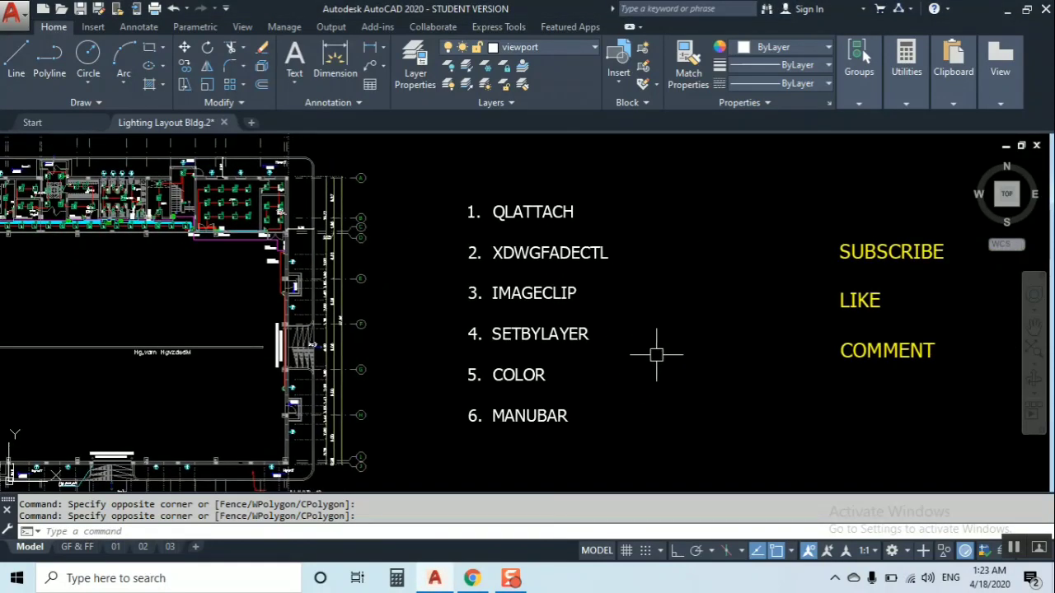
scroll(619, 360, up, 2)
scroll(577, 309, down, 2)
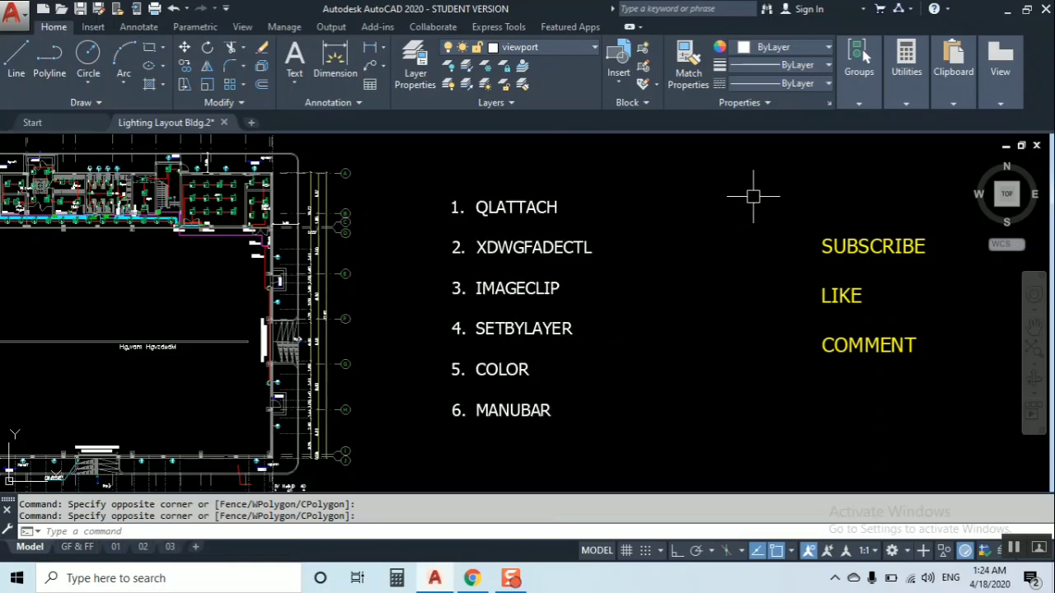
click(478, 581)
scroll(502, 374, down, 3)
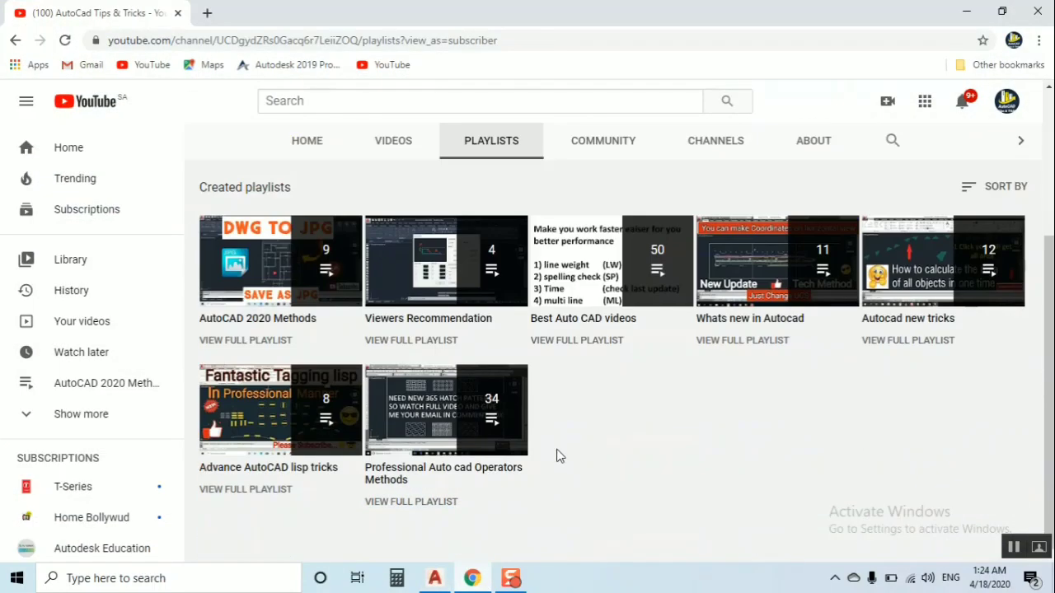
scroll(564, 445, up, 3)
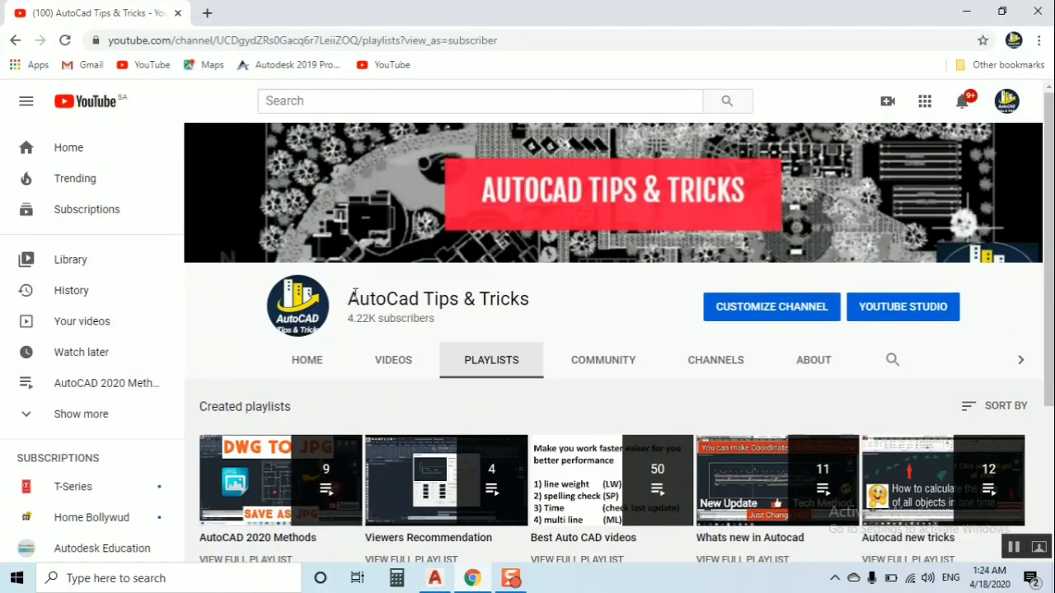
- Browse through the channel's uploaded videos on the VIDEOS tab
click(393, 362)
scroll(558, 358, down, 3)
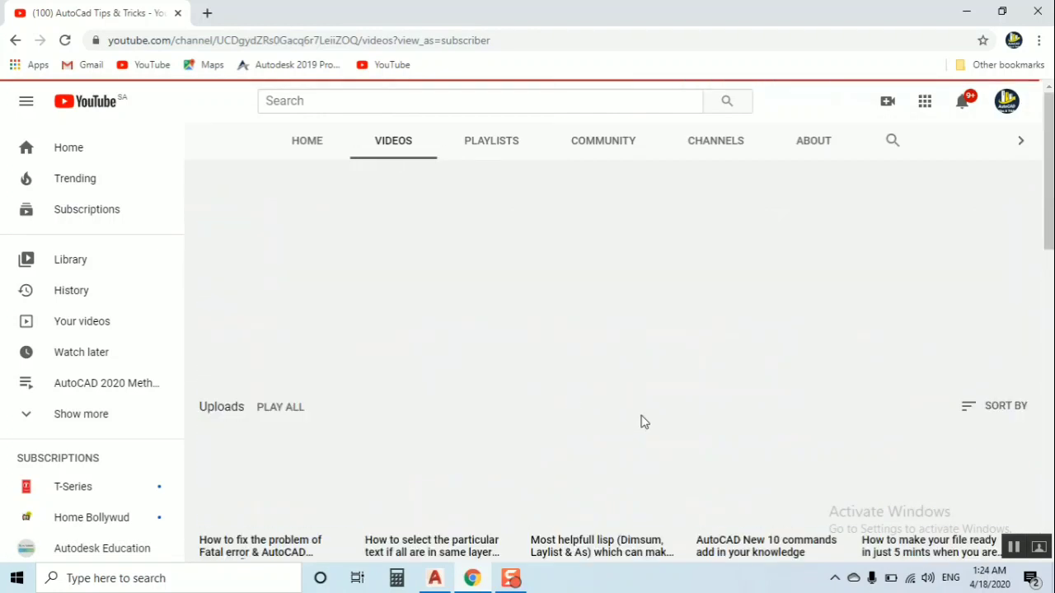
scroll(524, 407, down, 3)
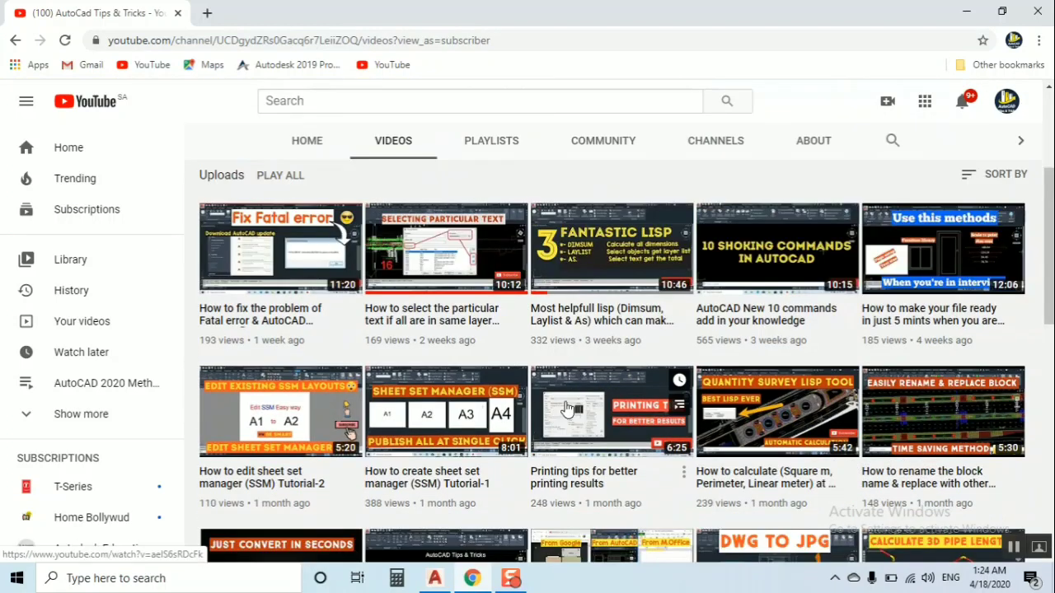
scroll(567, 409, up, 3)
scroll(562, 413, down, 3)
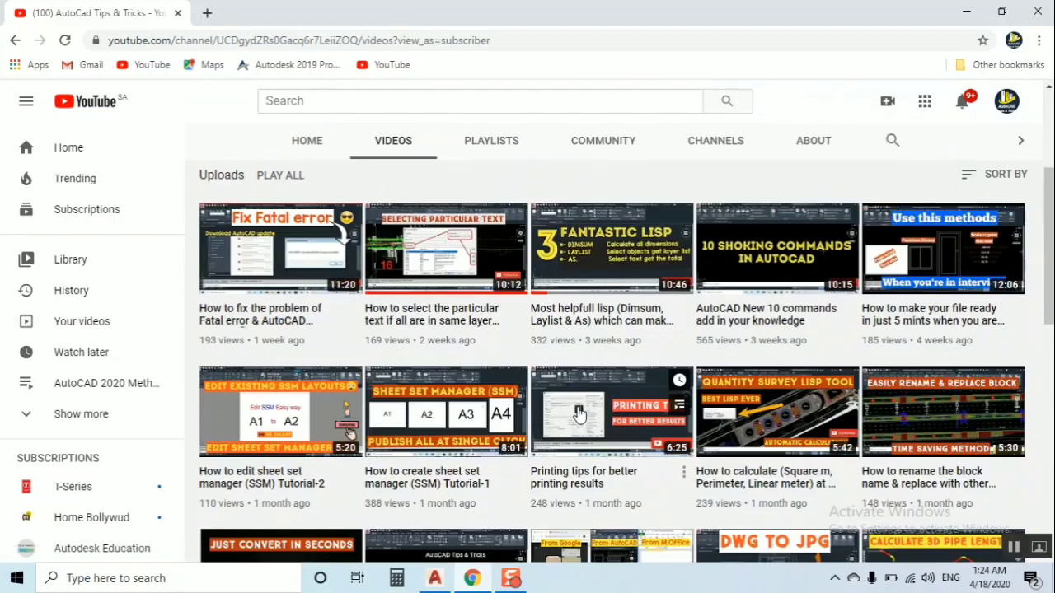
scroll(580, 414, down, 2)
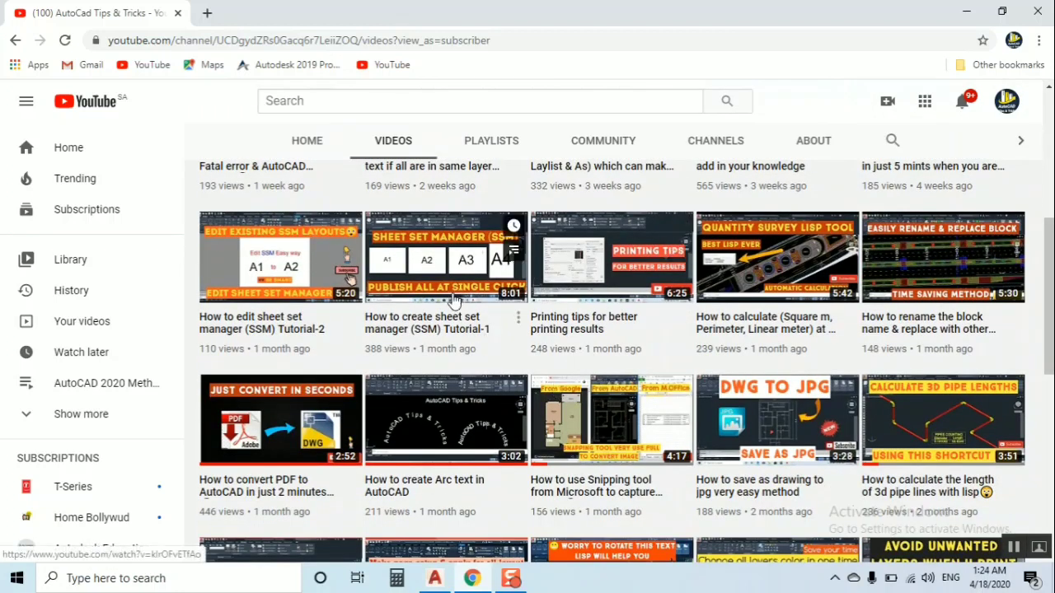
scroll(705, 458, down, 3)
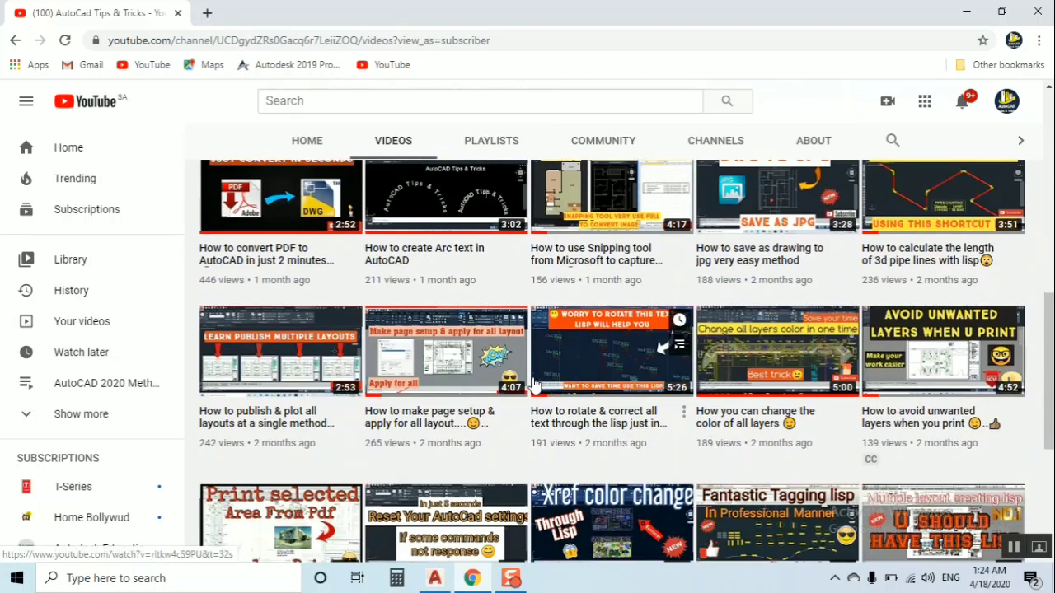
scroll(666, 412, down, 3)
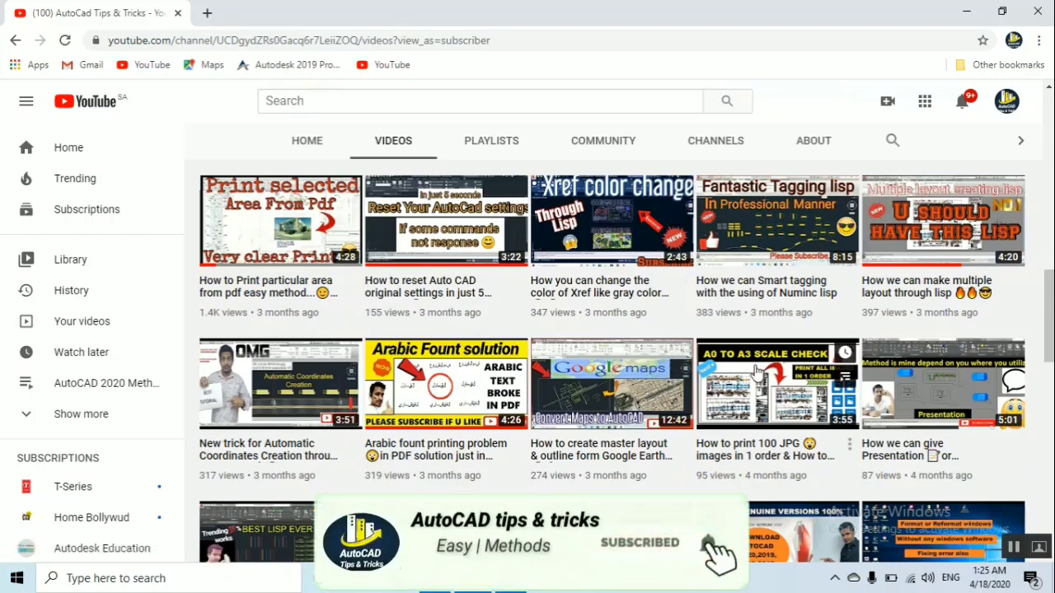
scroll(964, 321, up, 2)
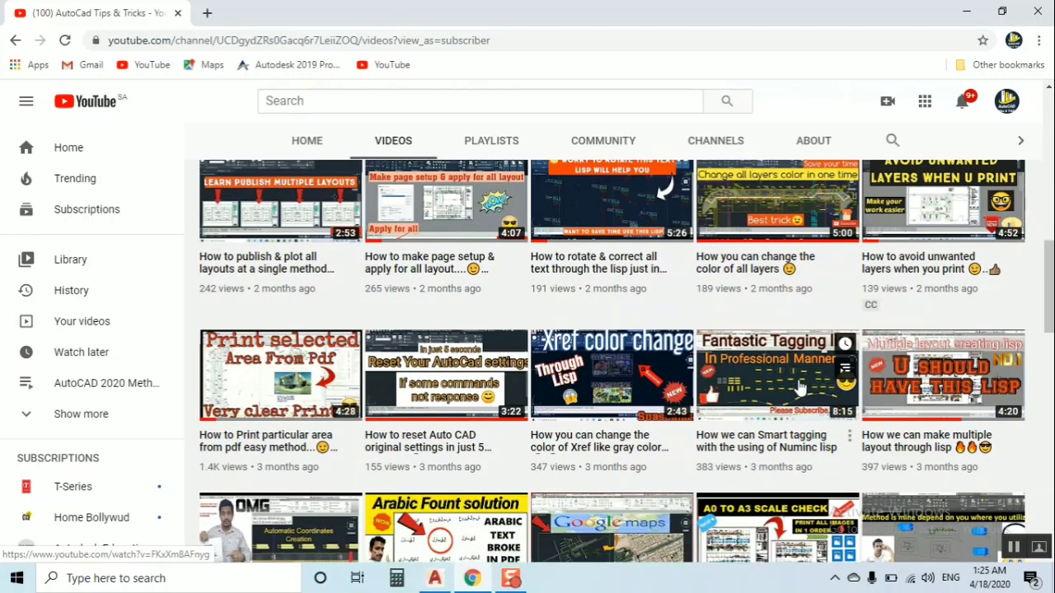
scroll(593, 360, up, 4)
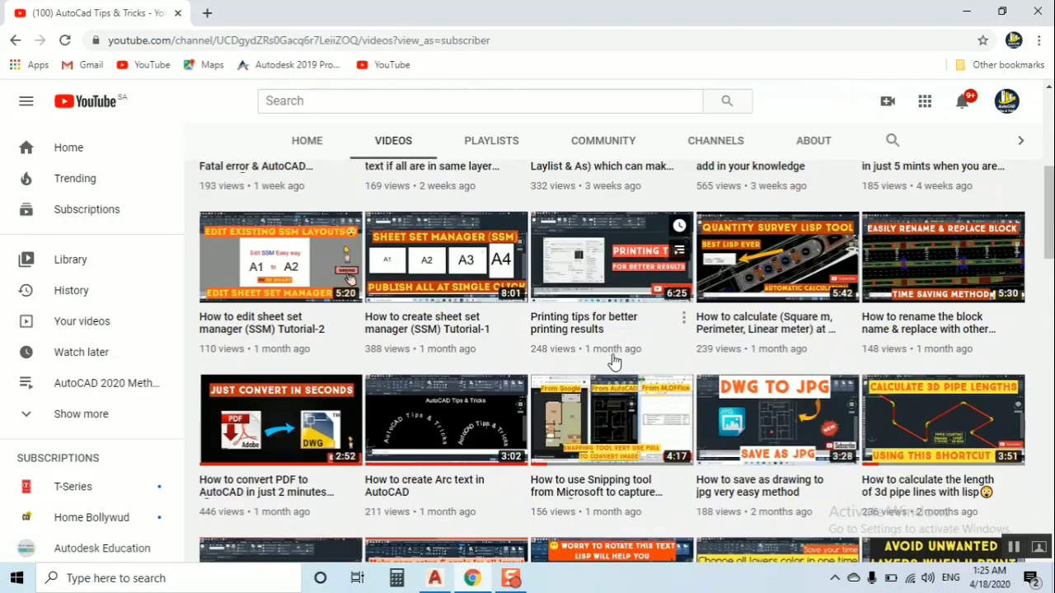
- Return to the channel's Playlists page and look over its seven playlists
click(503, 147)
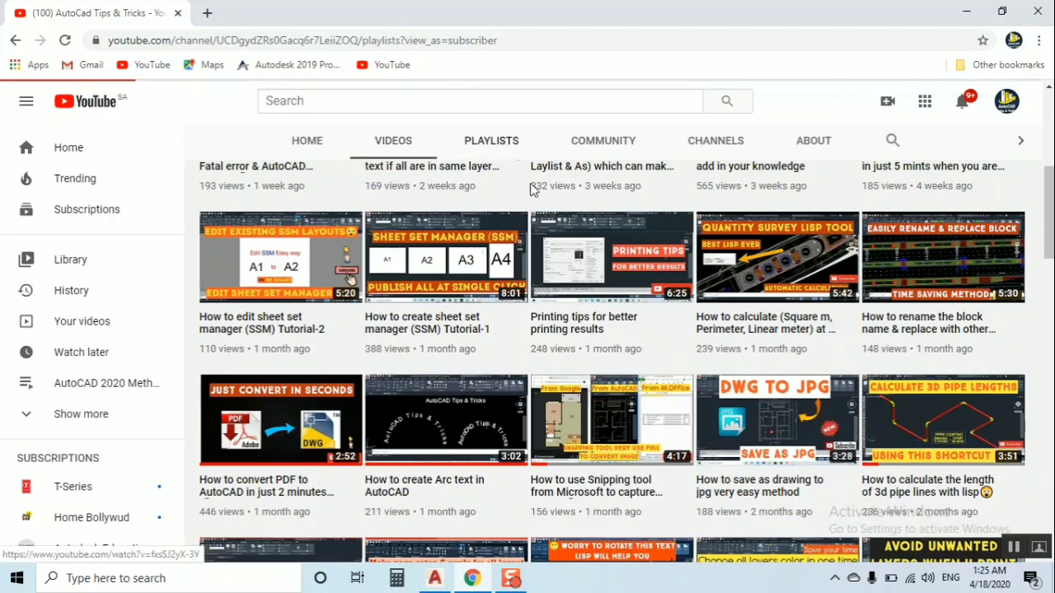
scroll(553, 328, down, 1)
scroll(550, 327, down, 2)
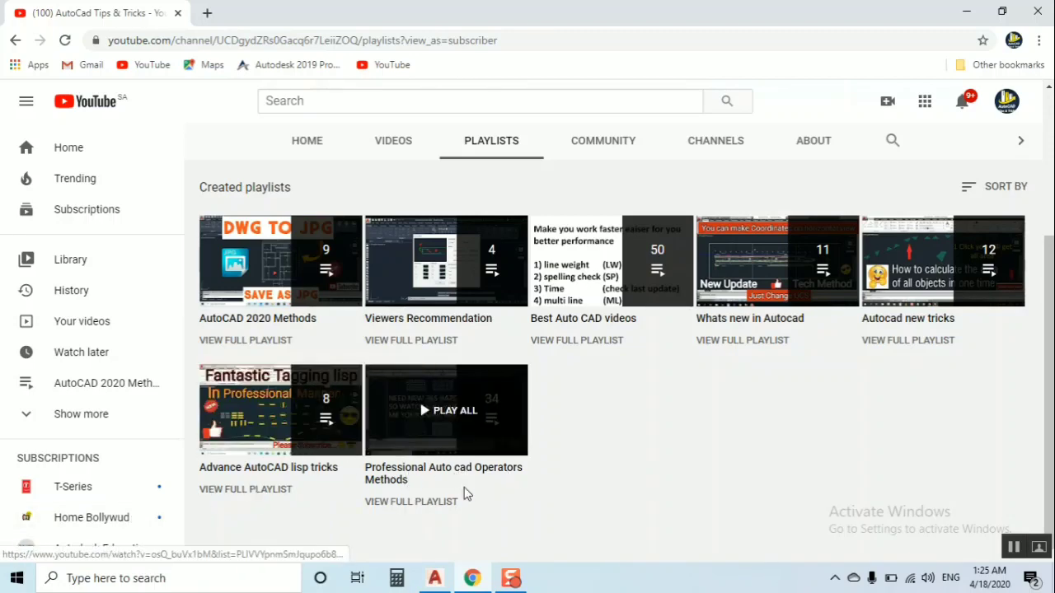
scroll(610, 429, up, 3)
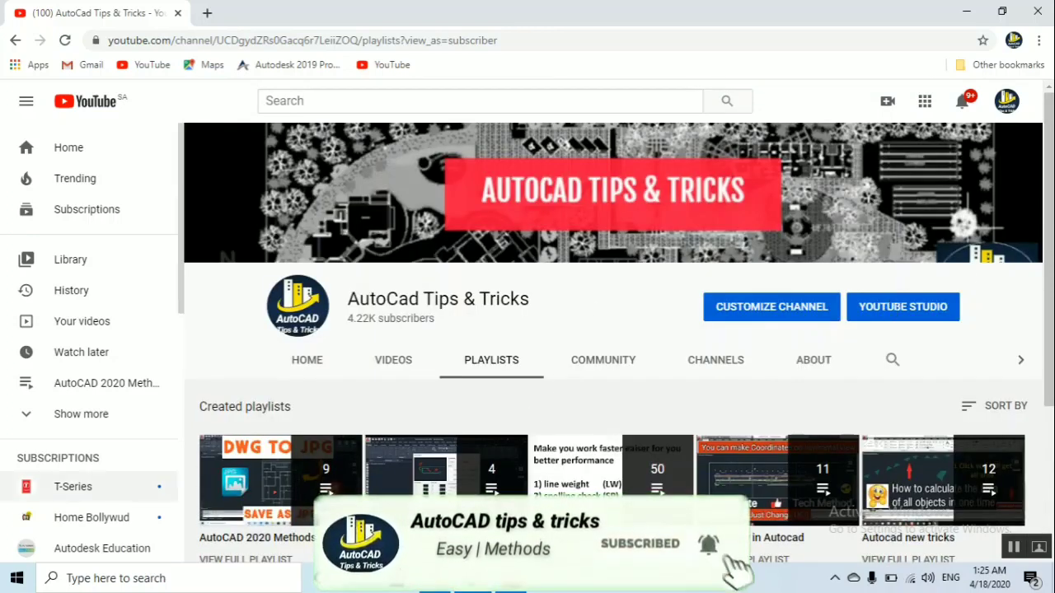
- Switch back to AutoCAD and frame the arrow leader and AUTOCAD TIPS & TRICKS title
click(966, 11)
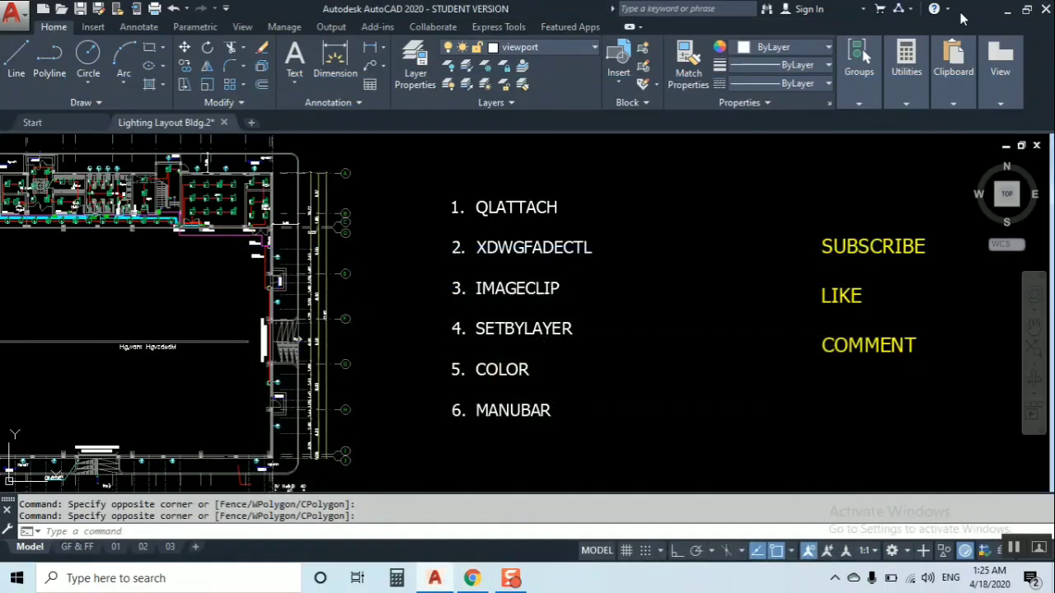
scroll(460, 280, down, 2)
scroll(528, 318, up, 4)
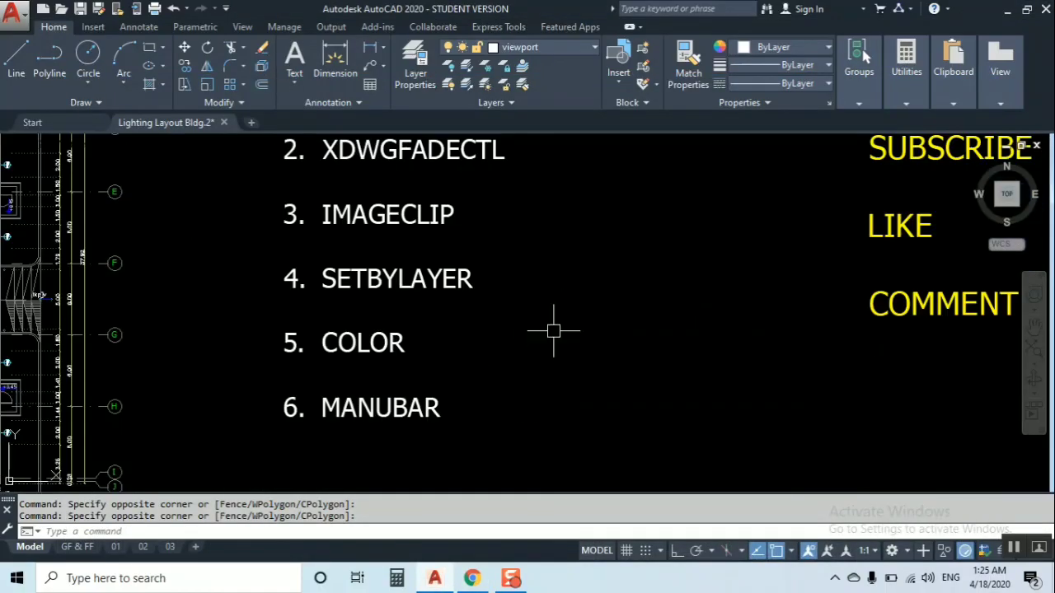
scroll(570, 369, down, 3)
scroll(483, 288, up, 3)
scroll(478, 349, down, 3)
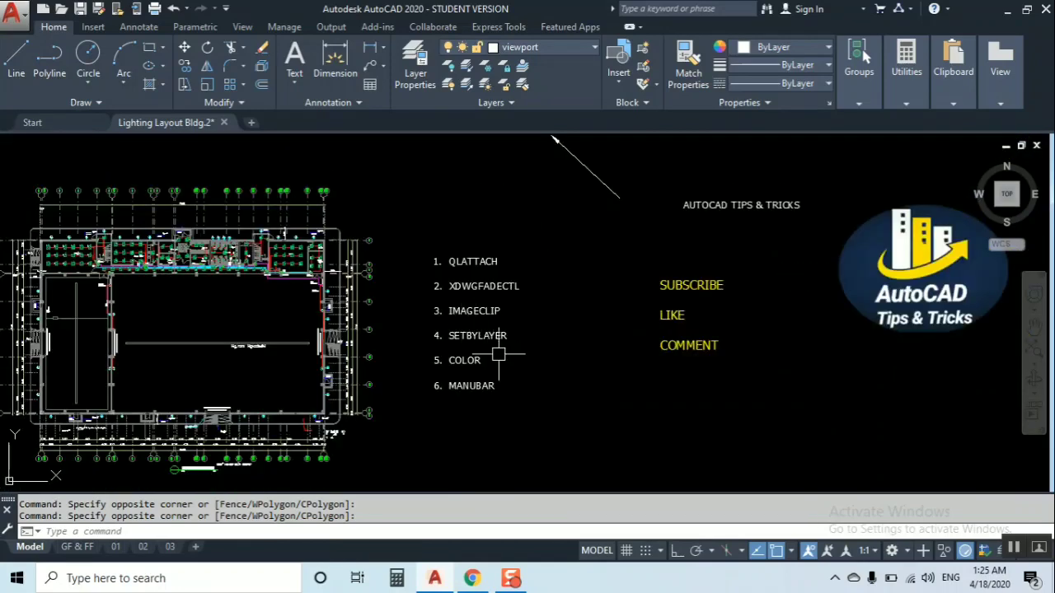
scroll(478, 349, up, 2)
scroll(438, 277, down, 1)
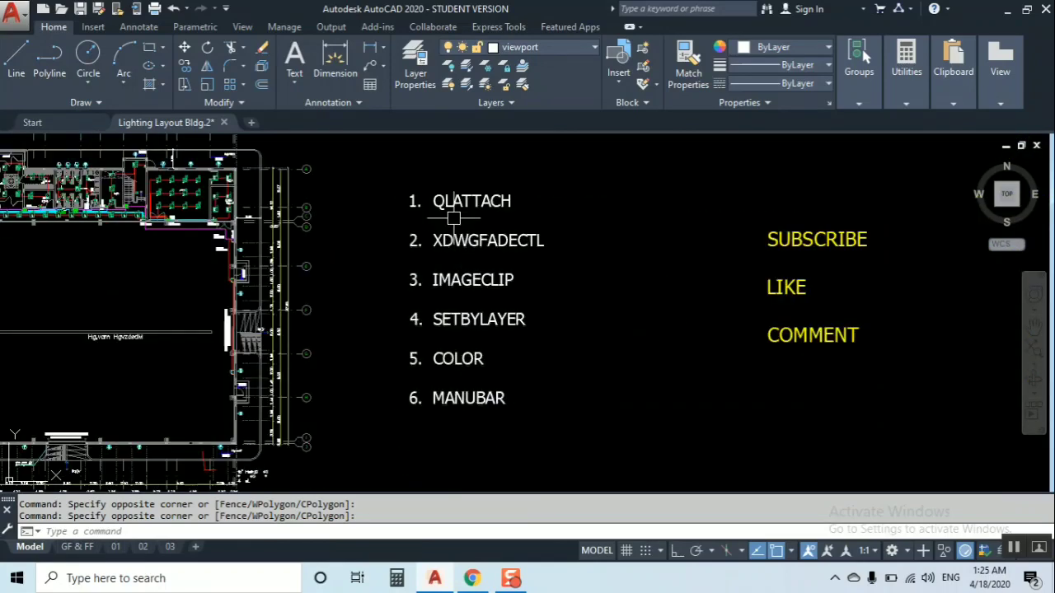
middle_drag(525, 278, 432, 443)
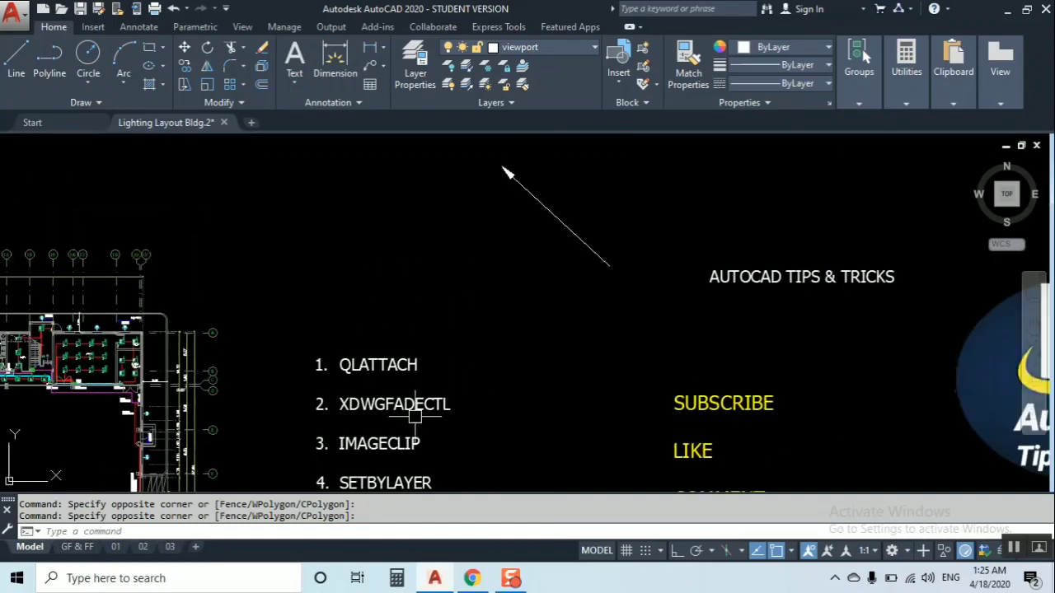
mouse_move(585, 306)
middle_down()
mouse_move(483, 353)
mouse_move(395, 314)
middle_up()
- Try selecting the arrow leader and the title text, clearing each selection
click(407, 286)
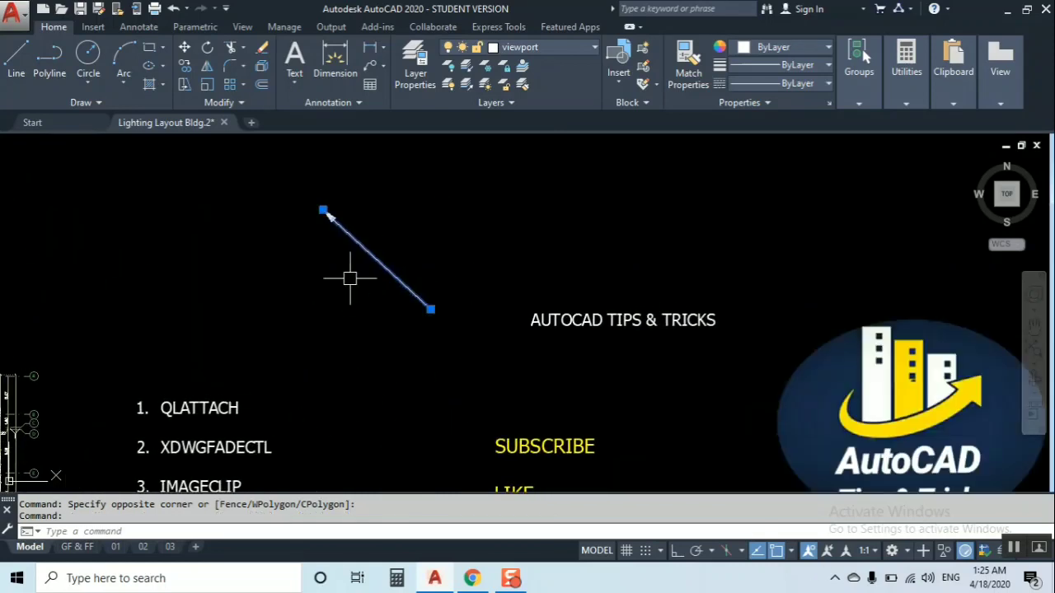
key(Escape)
click(596, 320)
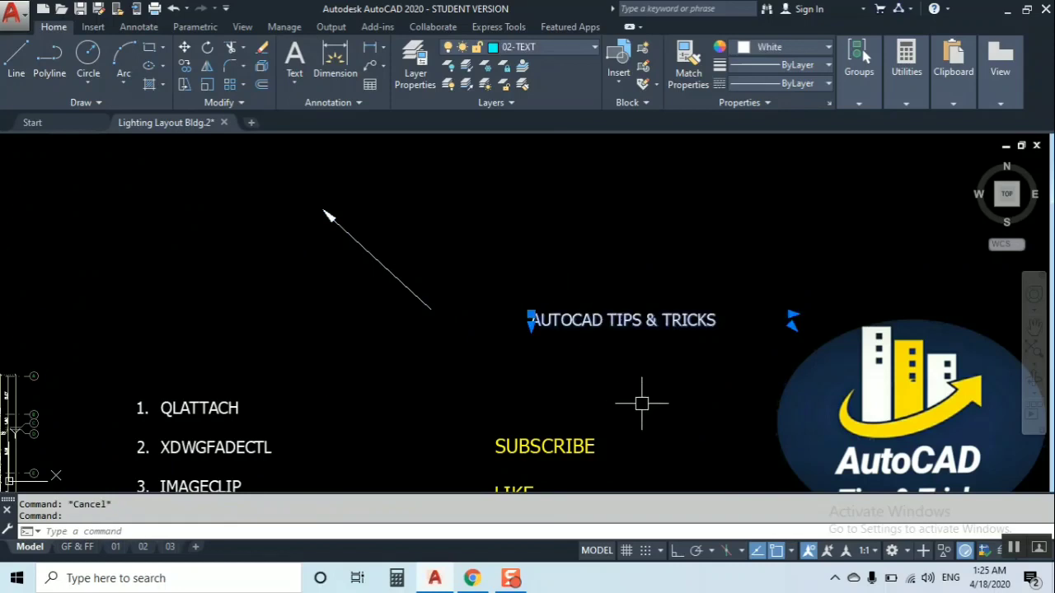
key(Escape)
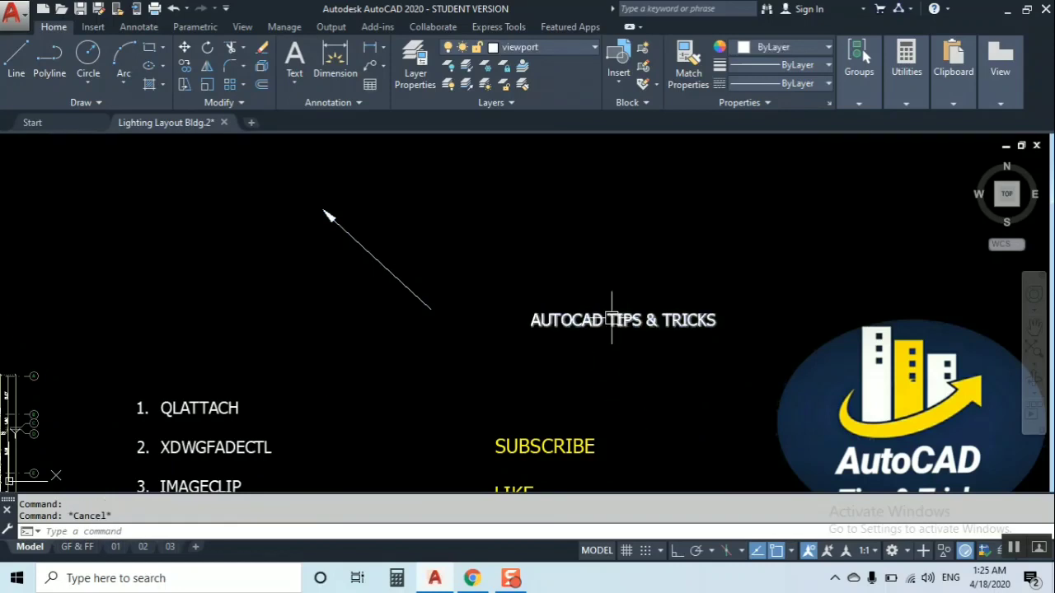
click(624, 335)
key(Escape)
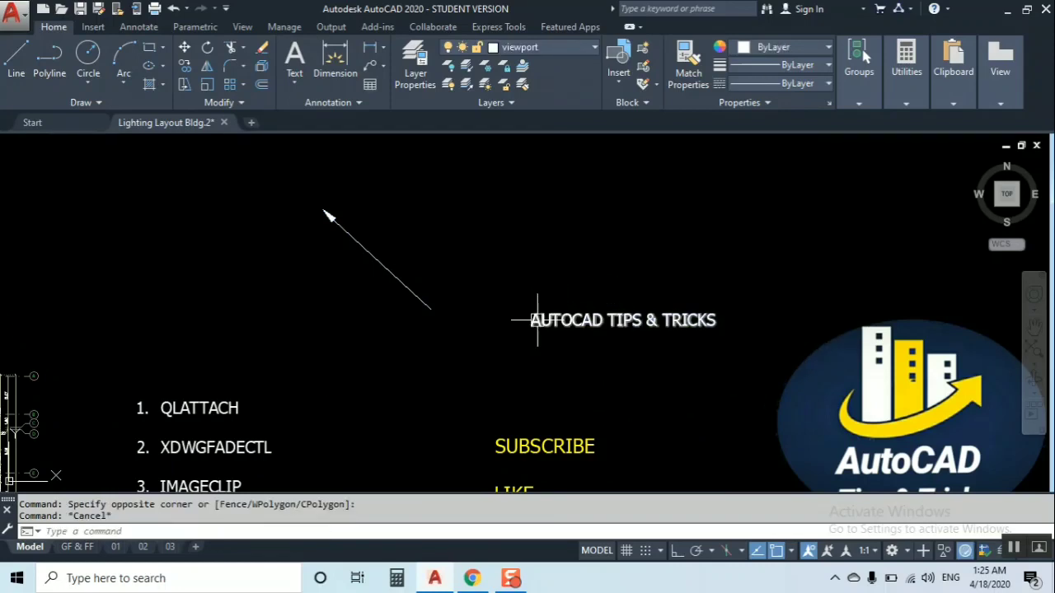
- Open the AUTOCAD TIPS & TRICKS text for editing and cancel without changes
click(585, 322)
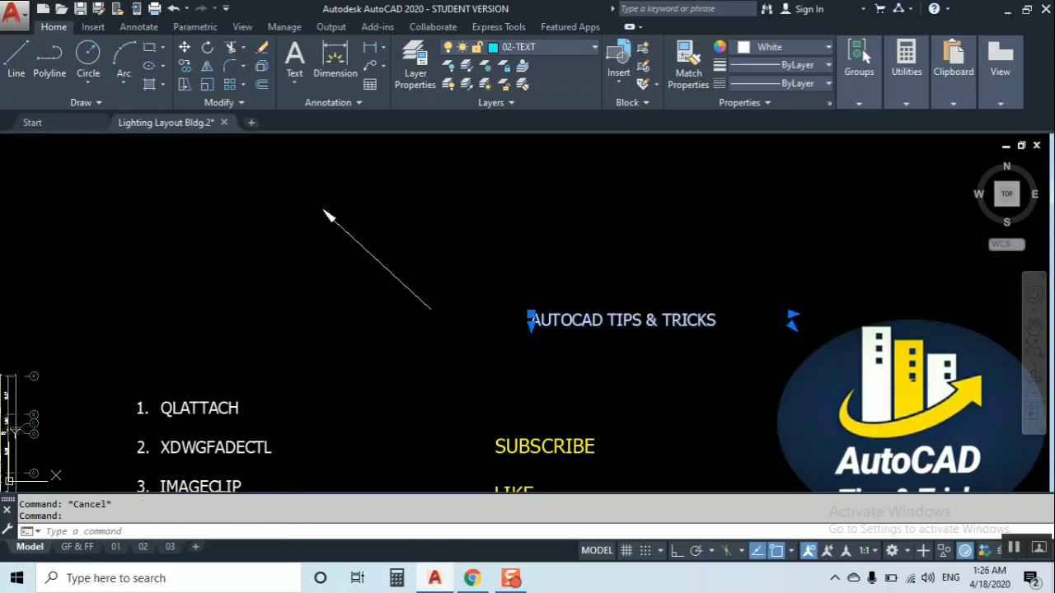
double_click(601, 330)
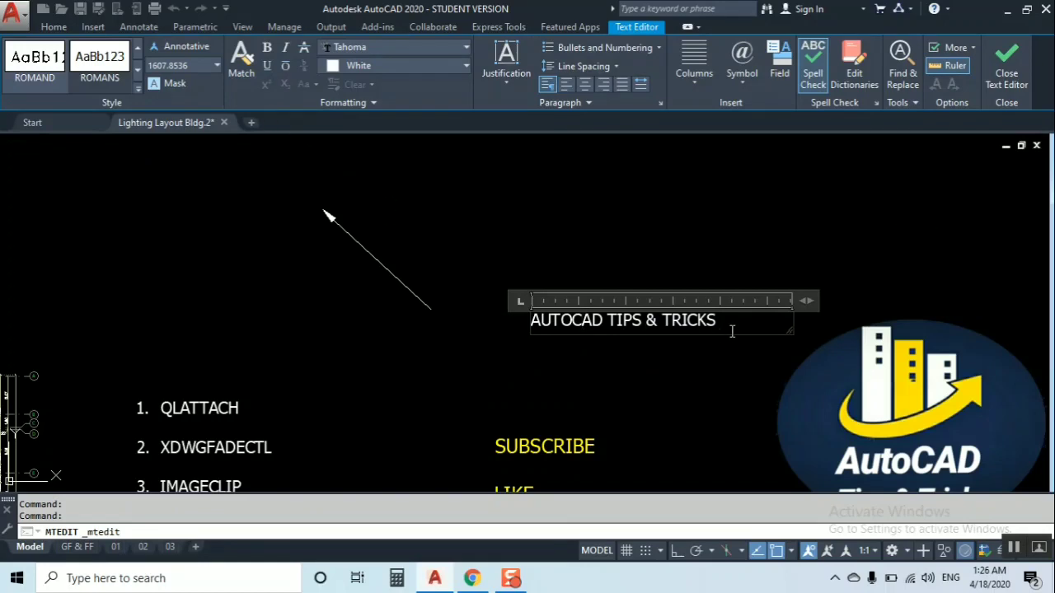
key(Escape)
scroll(472, 279, down, 2)
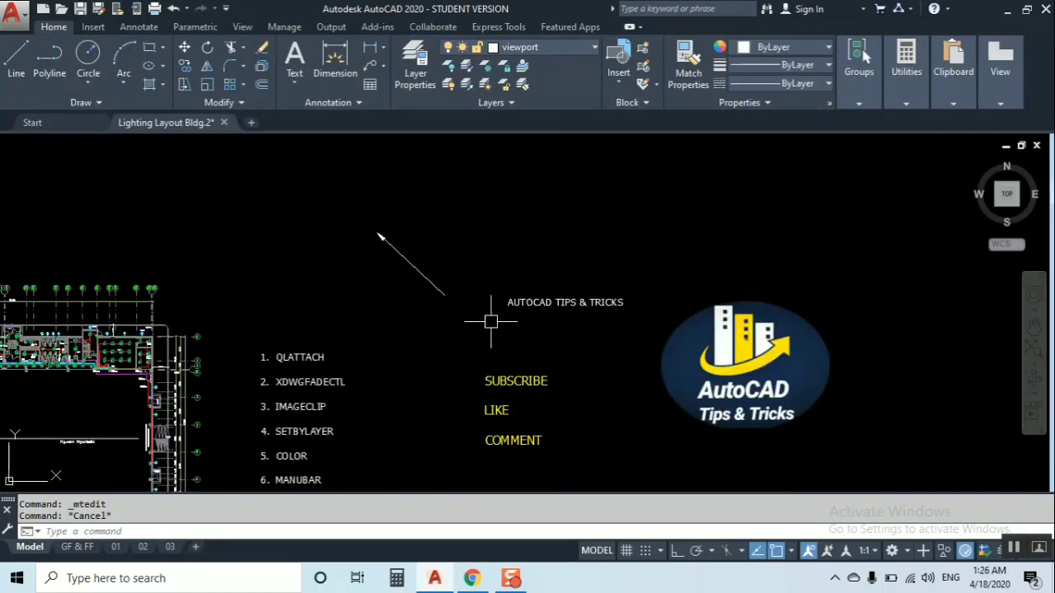
scroll(460, 304, up, 2)
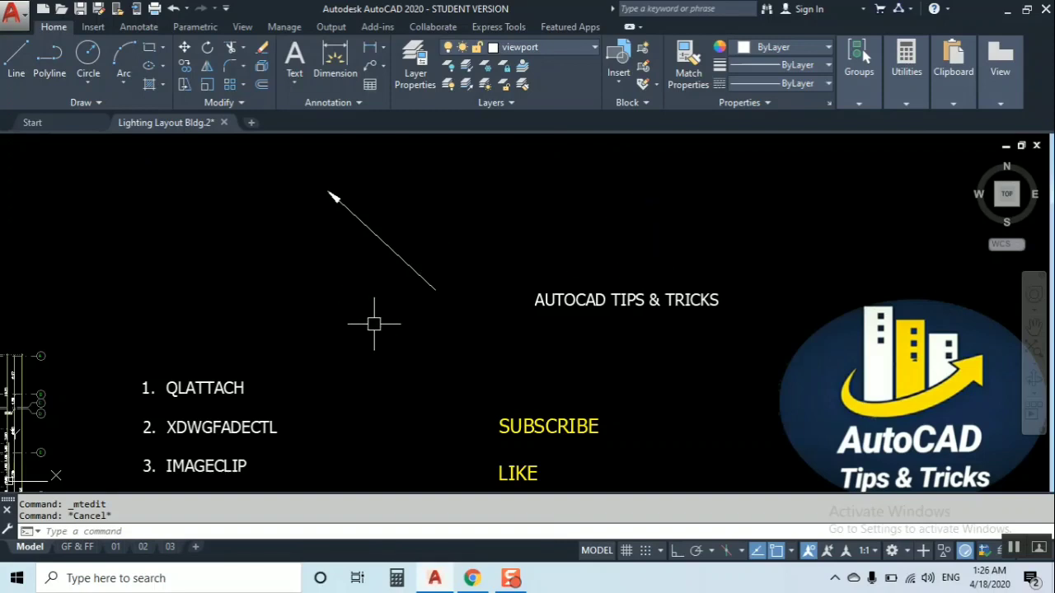
- Attach the arrow leader to the AUTOCAD TIPS & TRICKS text with QLATTACH
text(QLATTACH)
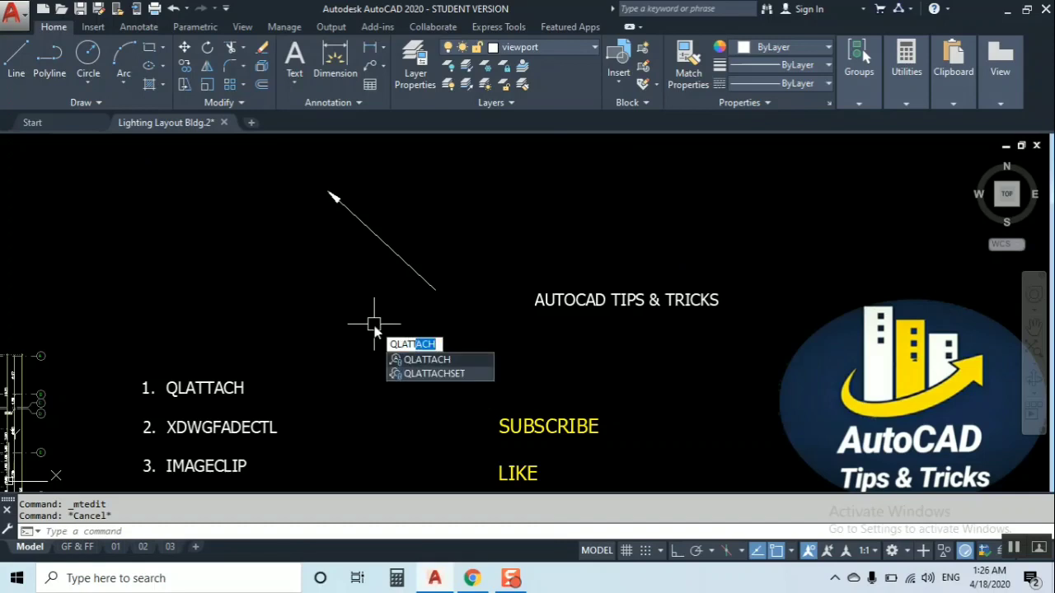
key(Down)
key(Up)
key(Return)
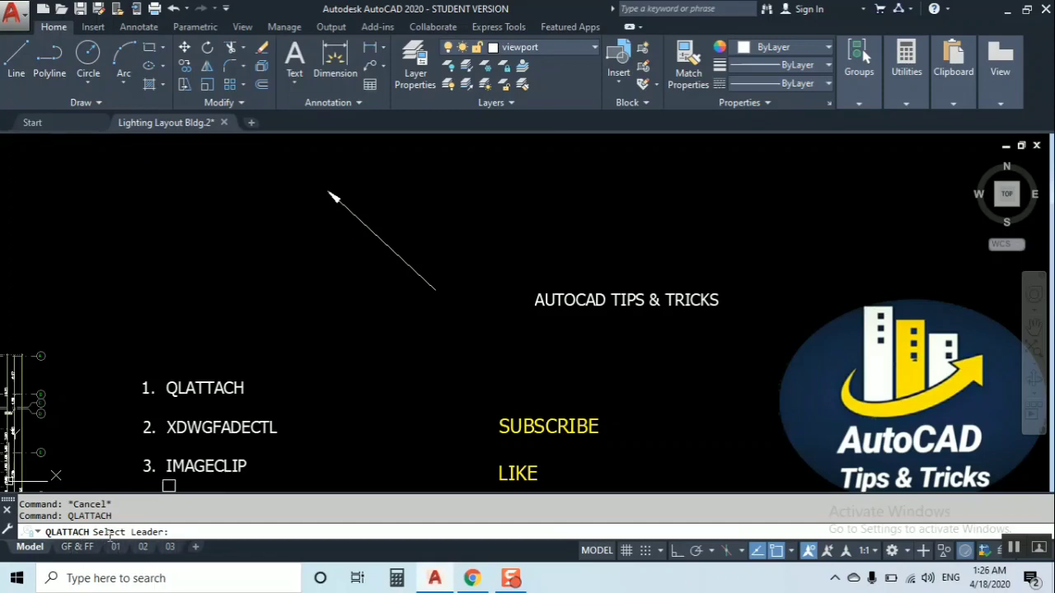
click(396, 261)
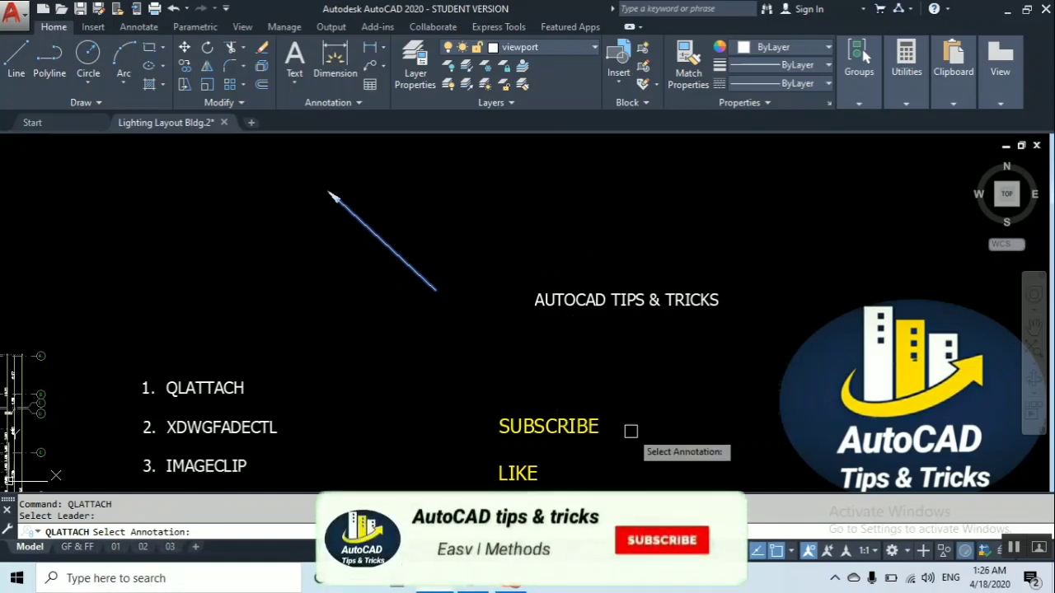
click(598, 299)
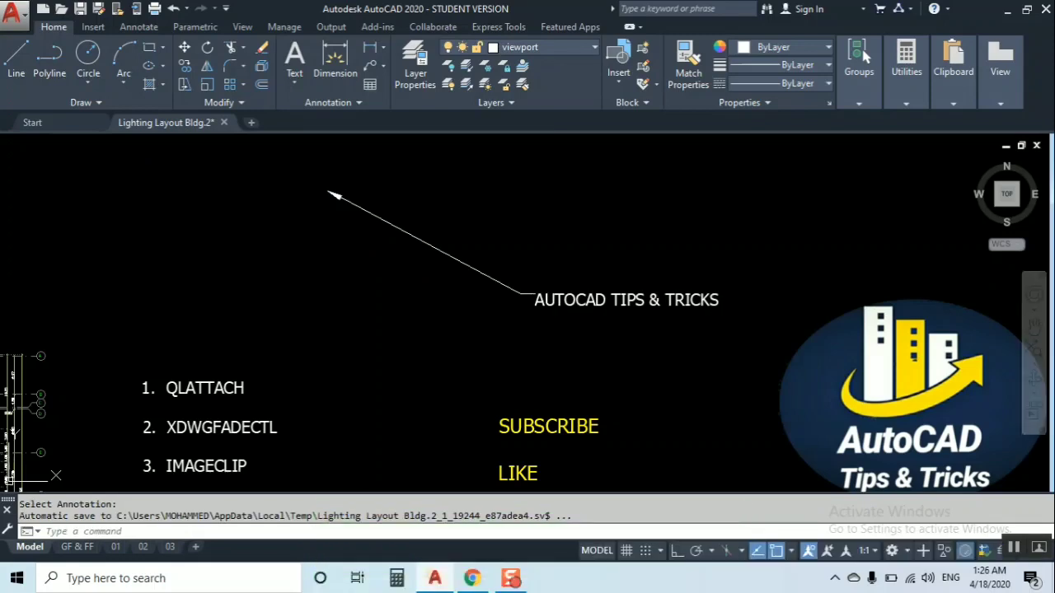
- Move the title text to new spots to confirm the leader end follows it
click(598, 286)
click(550, 323)
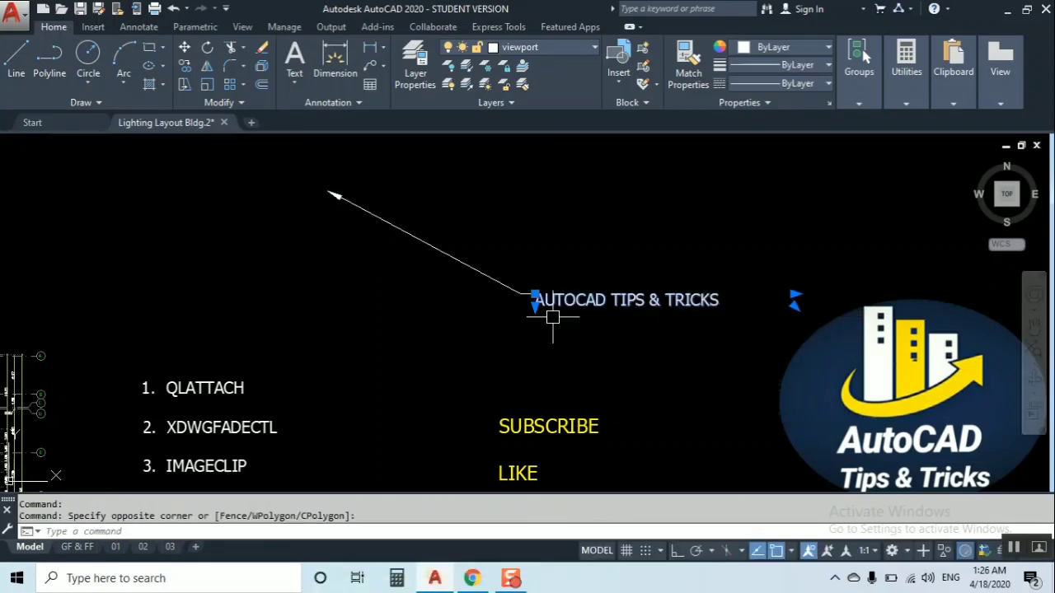
click(536, 294)
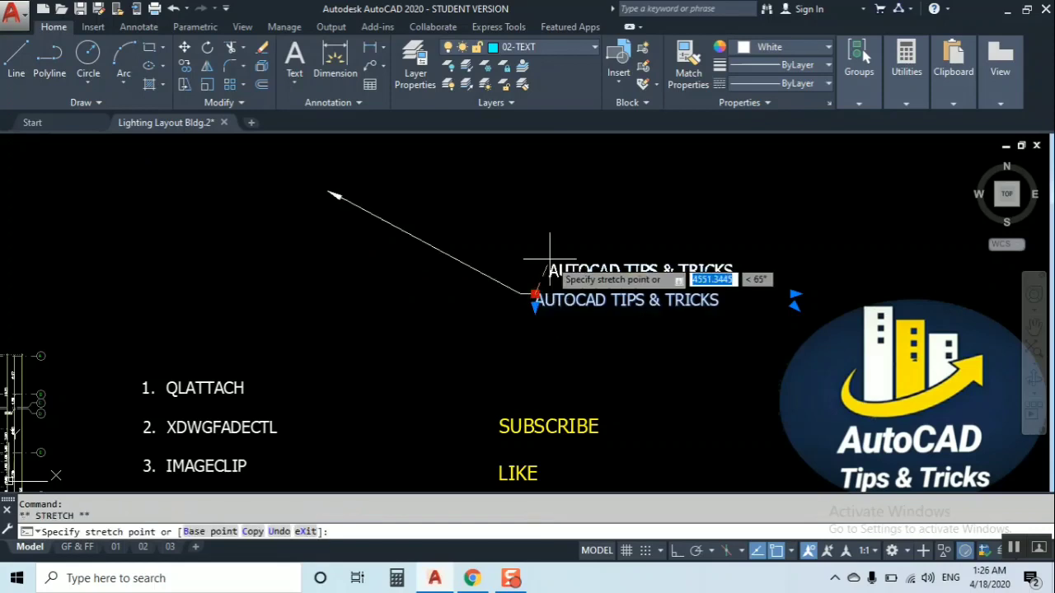
click(553, 213)
click(563, 251)
click(554, 221)
click(530, 301)
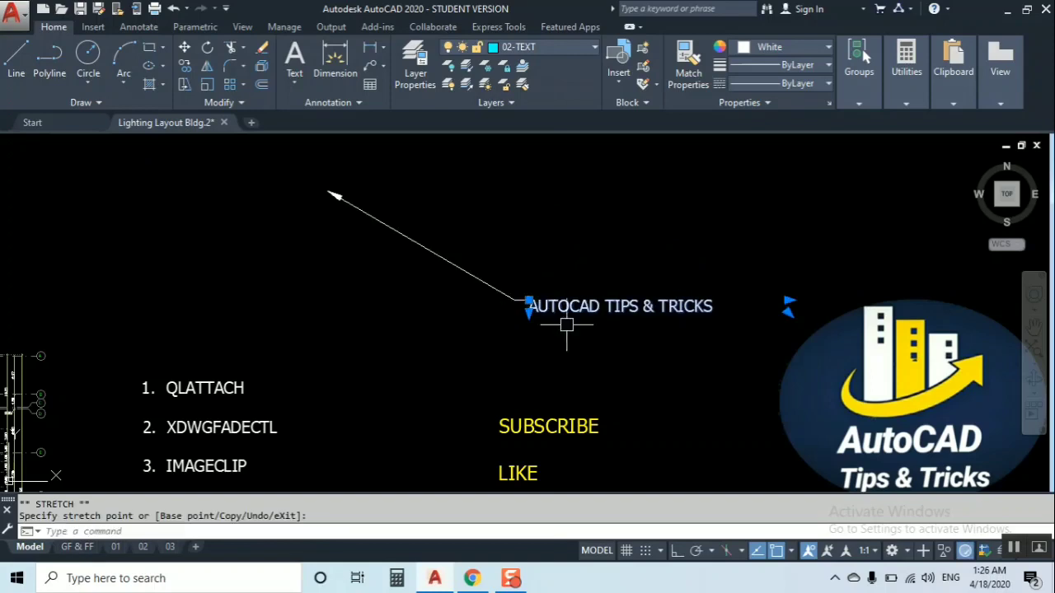
click(527, 307)
scroll(495, 296, down, 4)
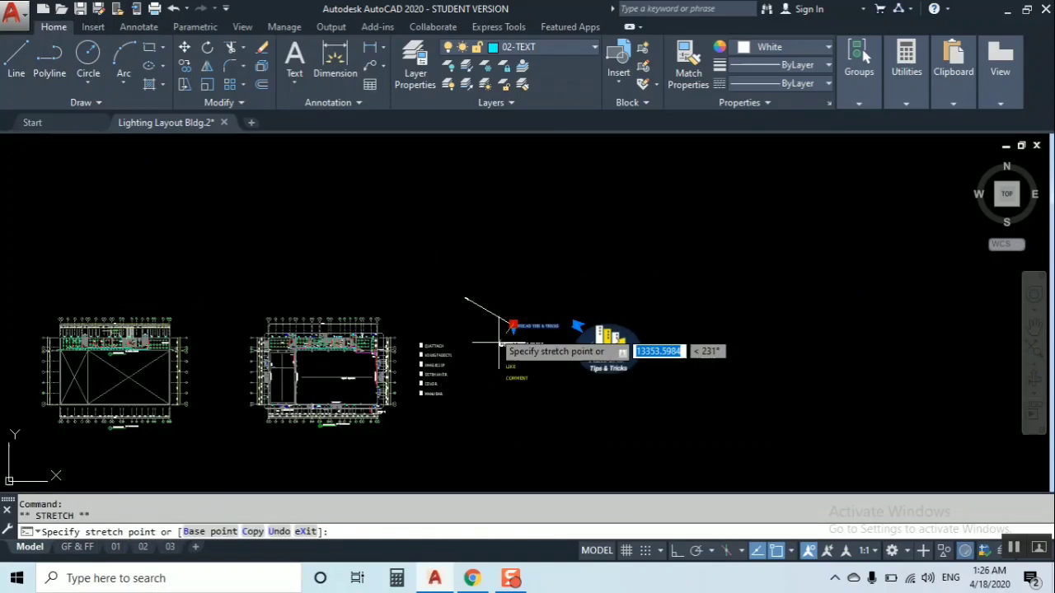
scroll(554, 286, up, 2)
click(540, 274)
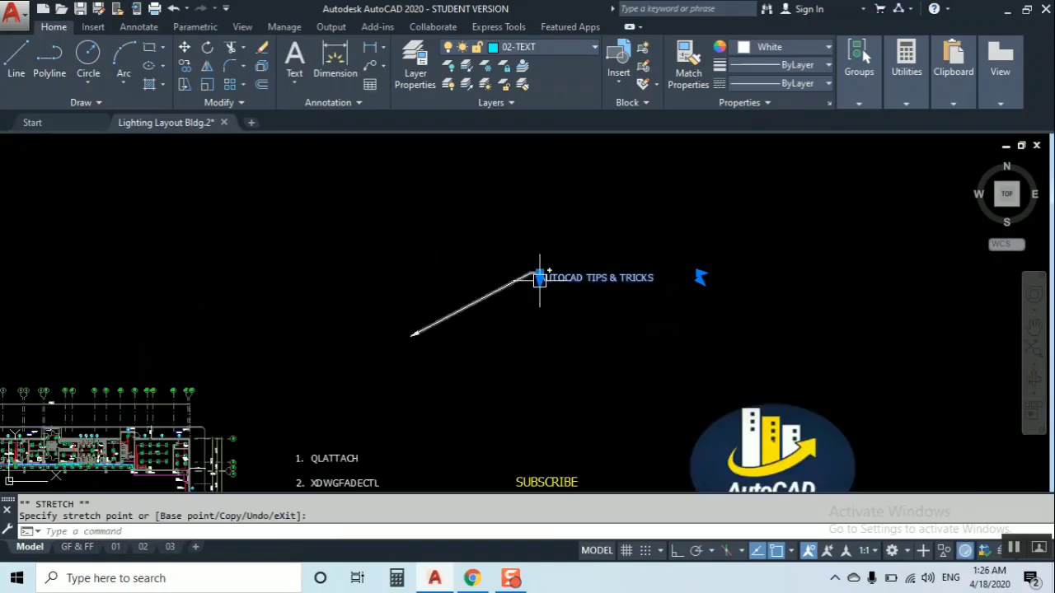
- Begin another move of the text and leader, then cancel to keep it in place
click(575, 247)
scroll(544, 274, up, 2)
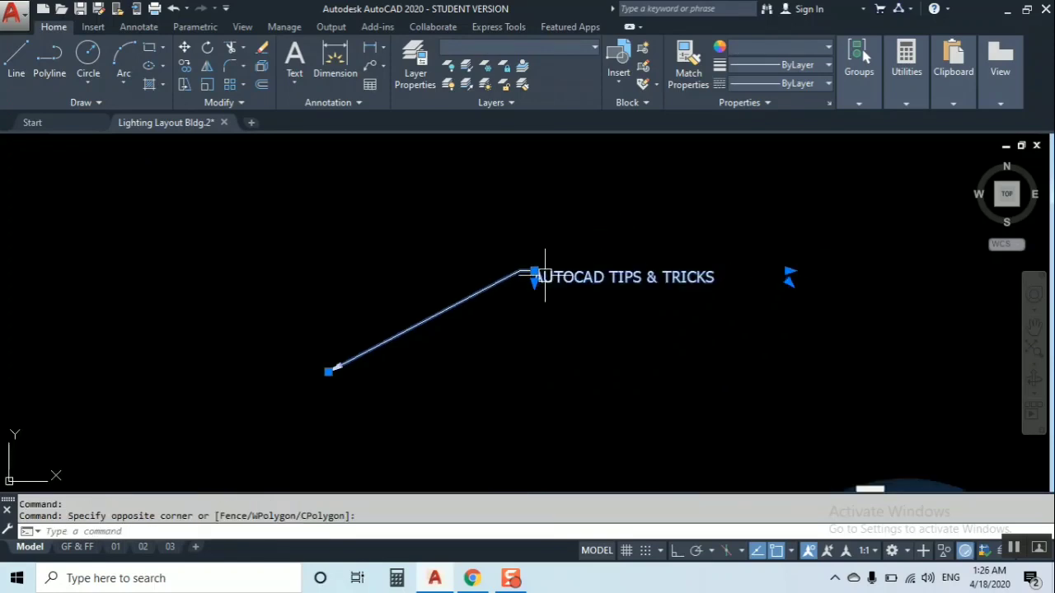
click(534, 274)
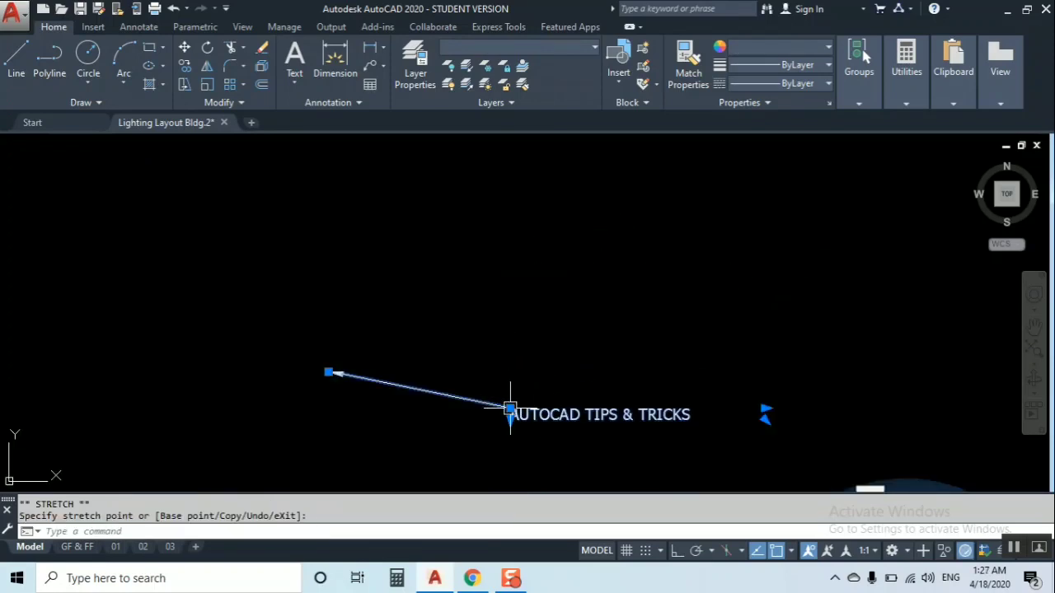
key(Escape)
scroll(577, 284, down, 4)
scroll(494, 350, up, 6)
scroll(521, 334, down, 3)
scroll(521, 334, up, 4)
scroll(525, 346, down, 4)
scroll(525, 362, up, 6)
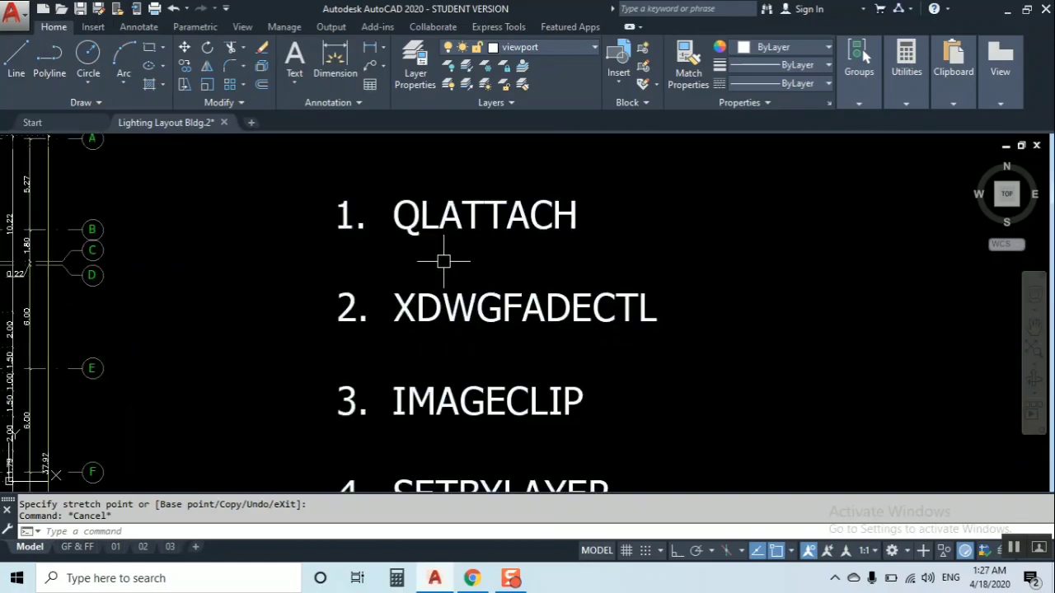
scroll(475, 262, down, 3)
click(617, 311)
click(616, 312)
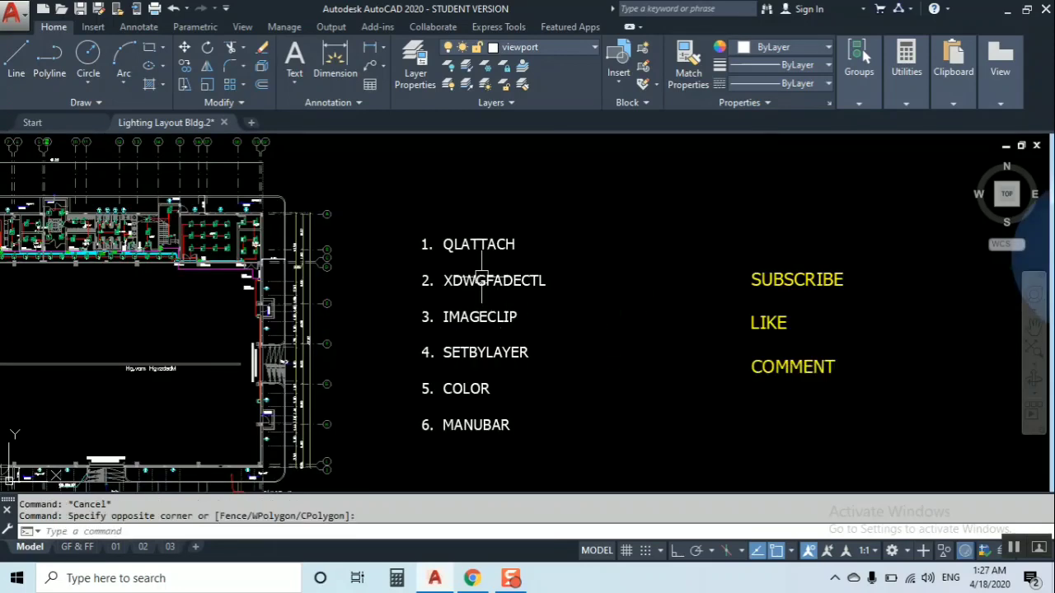
scroll(471, 306, up, 2)
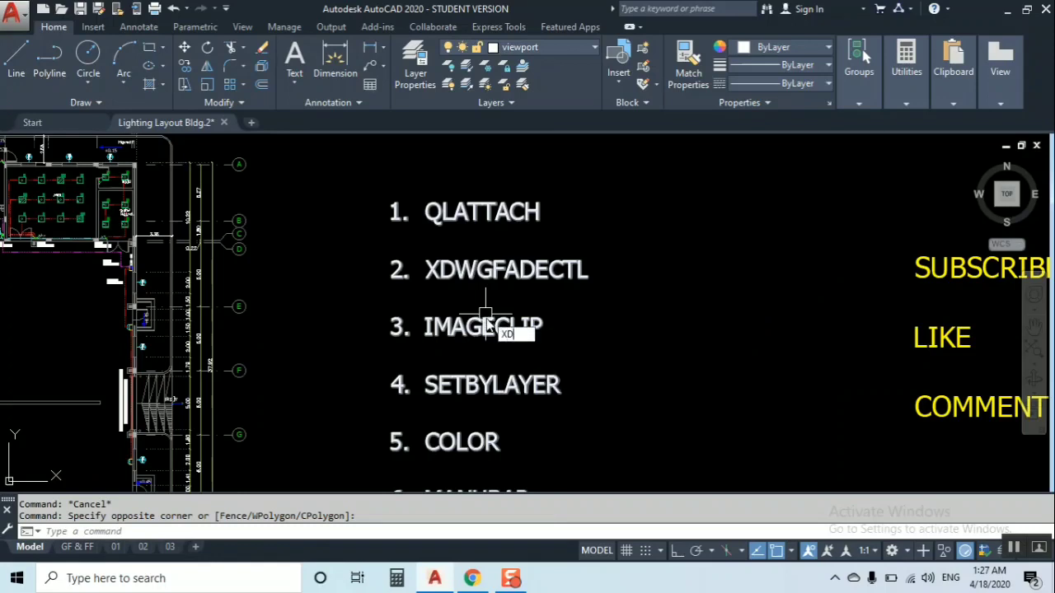
text(WGFADECTL)
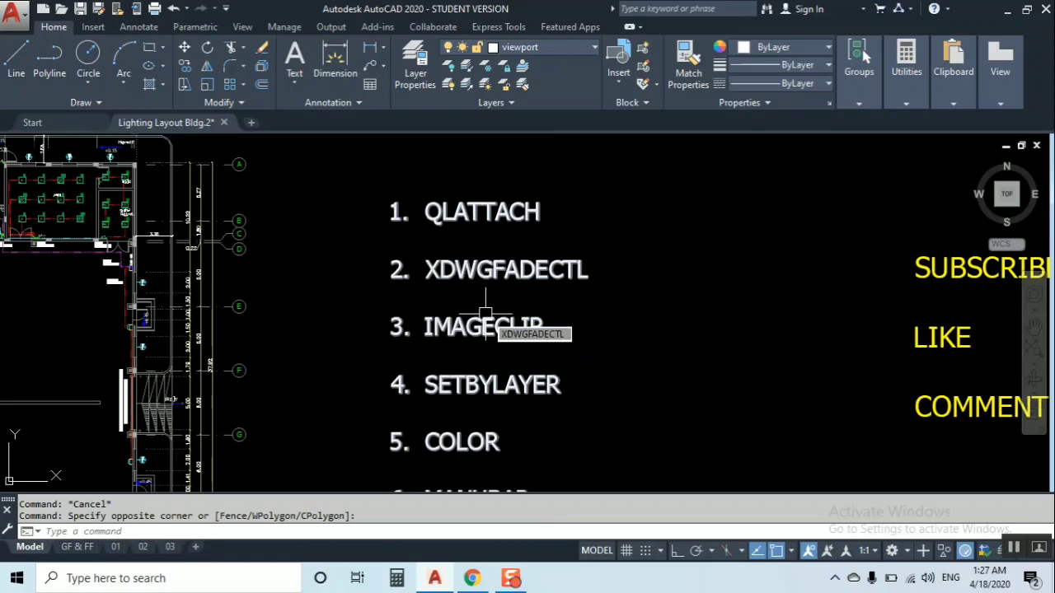
key(Escape)
middle_drag(471, 364, 456, 398)
scroll(456, 398, down, 5)
click(401, 258)
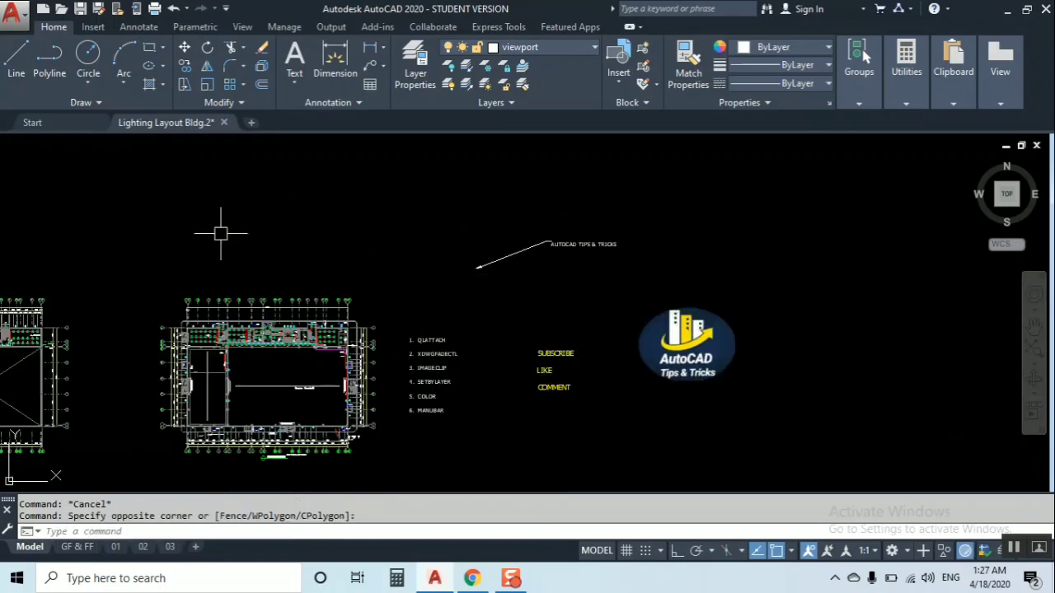
text(xref)
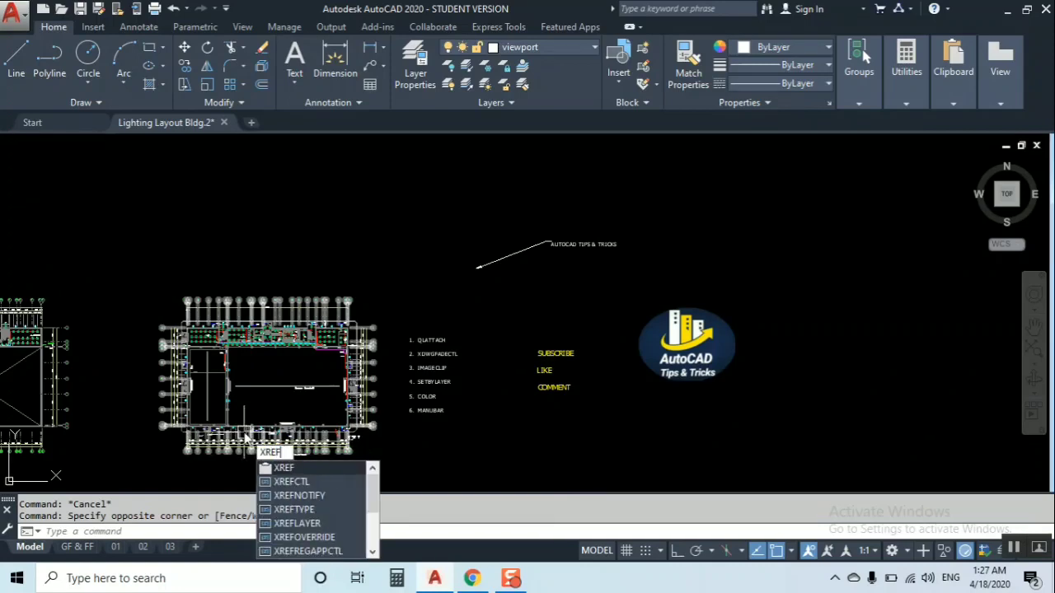
- Attach COMPRESSER PLANT SERVICE BULD.01 as a DWG external reference via XREF with default settings
key(Return)
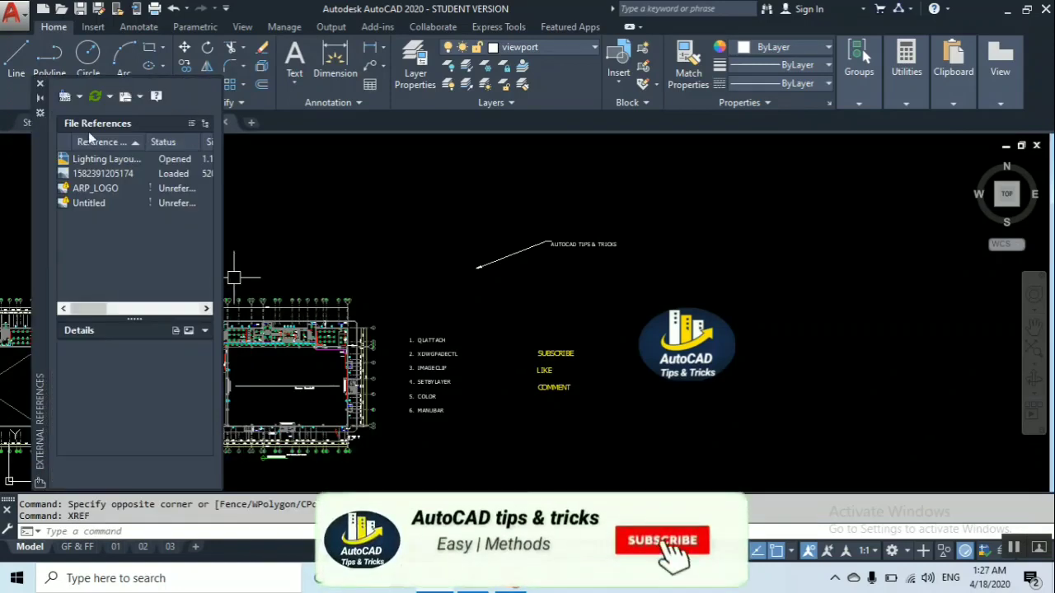
click(70, 98)
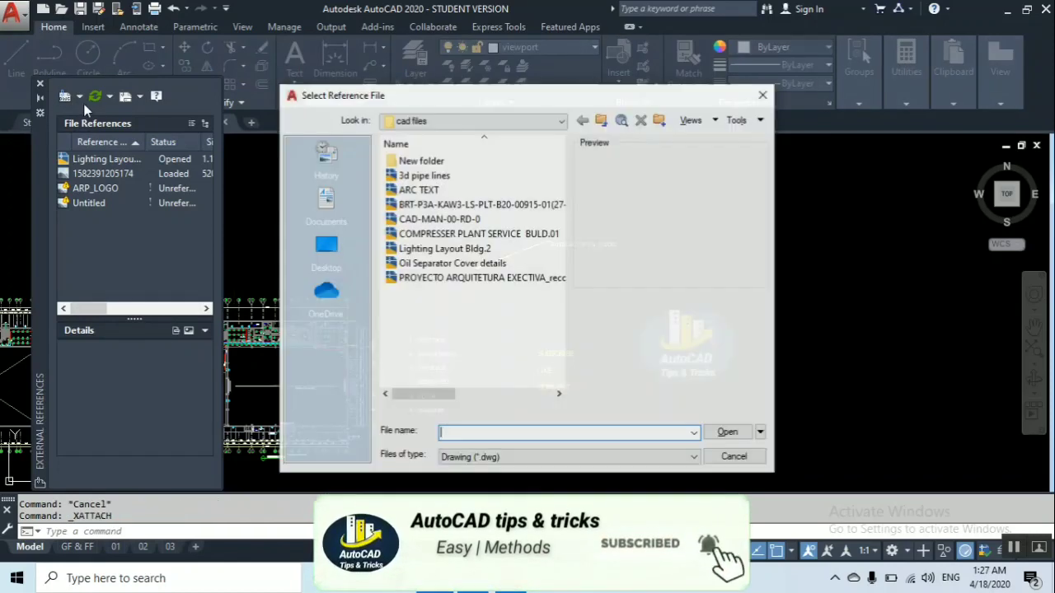
click(458, 234)
click(728, 433)
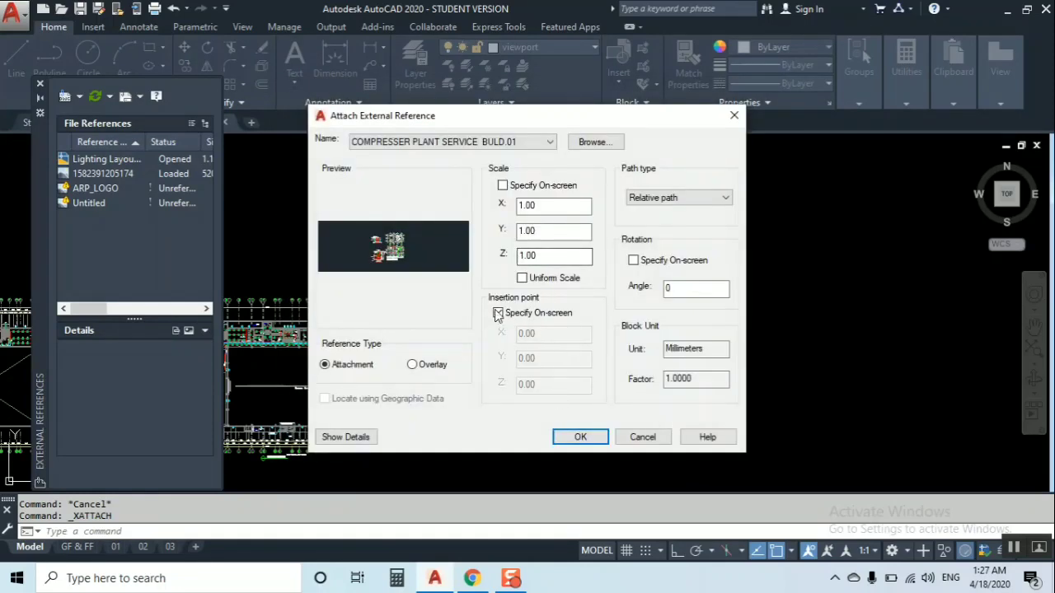
click(594, 443)
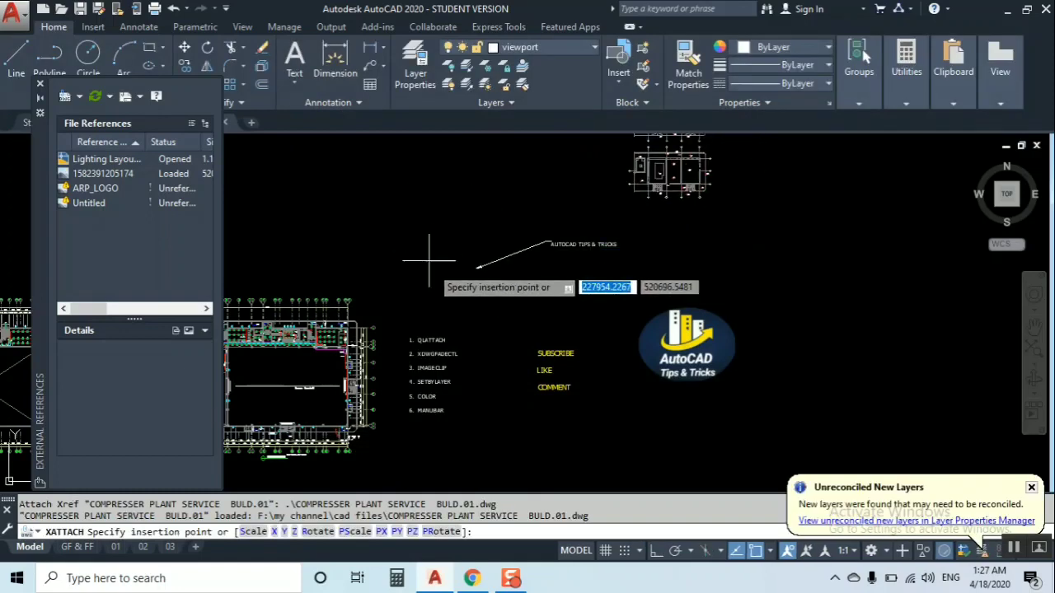
- Place the compressor plant xref at an insertion point and dismiss the Proxy Information notice
scroll(414, 284, down, 3)
click(385, 284)
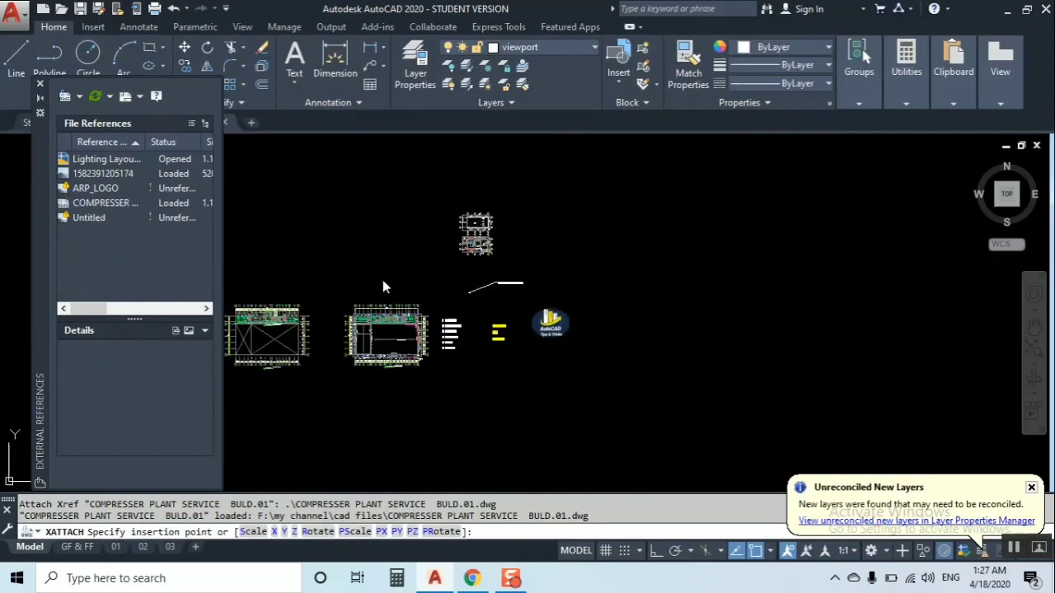
click(526, 394)
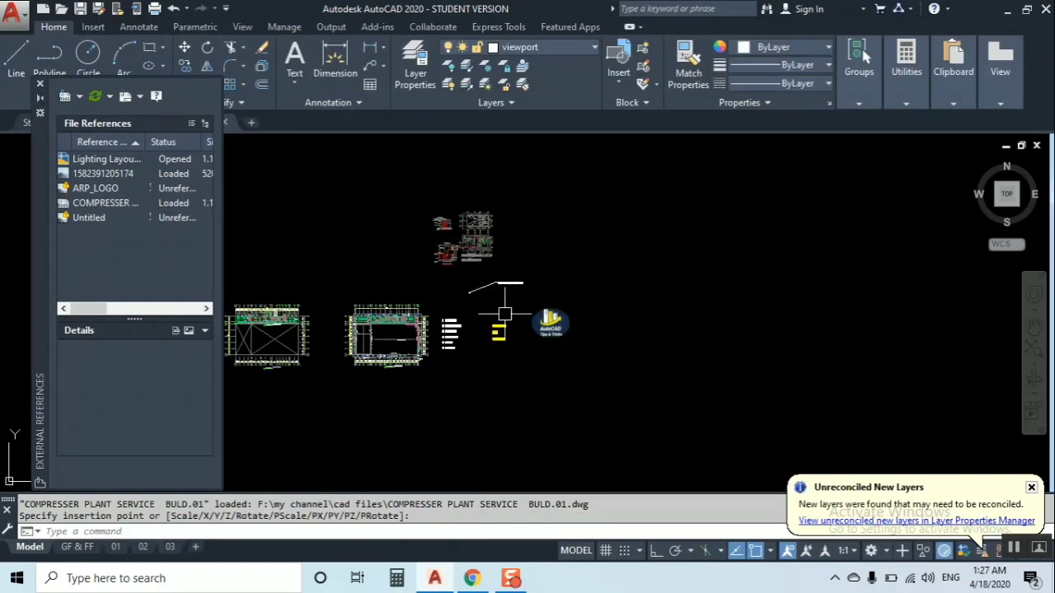
- Zoom around the drawing and centre the numbered command list
scroll(527, 330, up, 3)
scroll(530, 247, down, 1)
scroll(530, 247, up, 1)
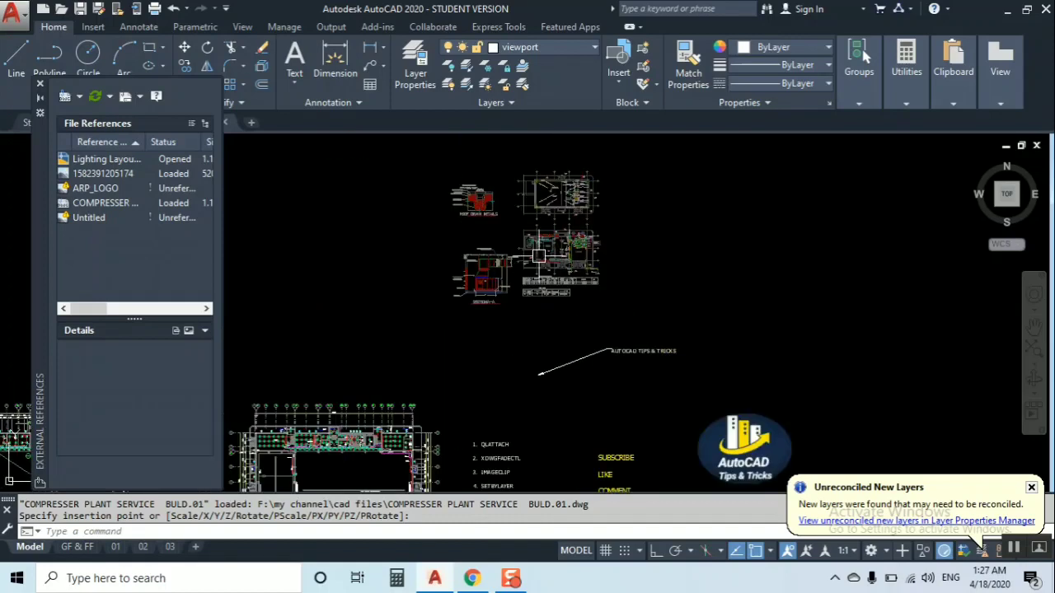
scroll(534, 244, up, 1)
scroll(577, 239, down, 1)
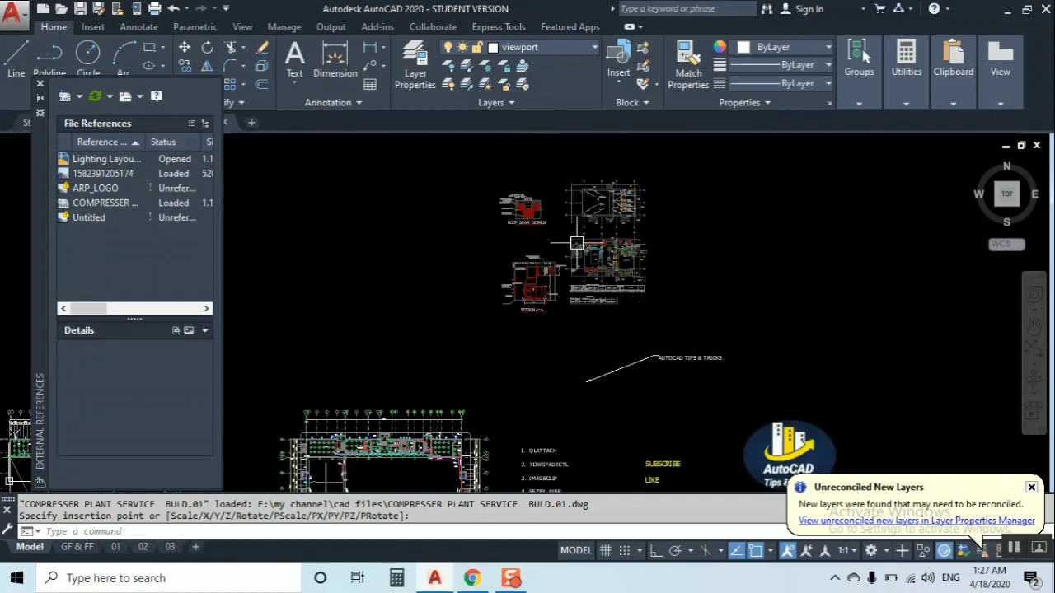
scroll(604, 205, up, 1)
scroll(655, 301, up, 1)
scroll(602, 258, down, 1)
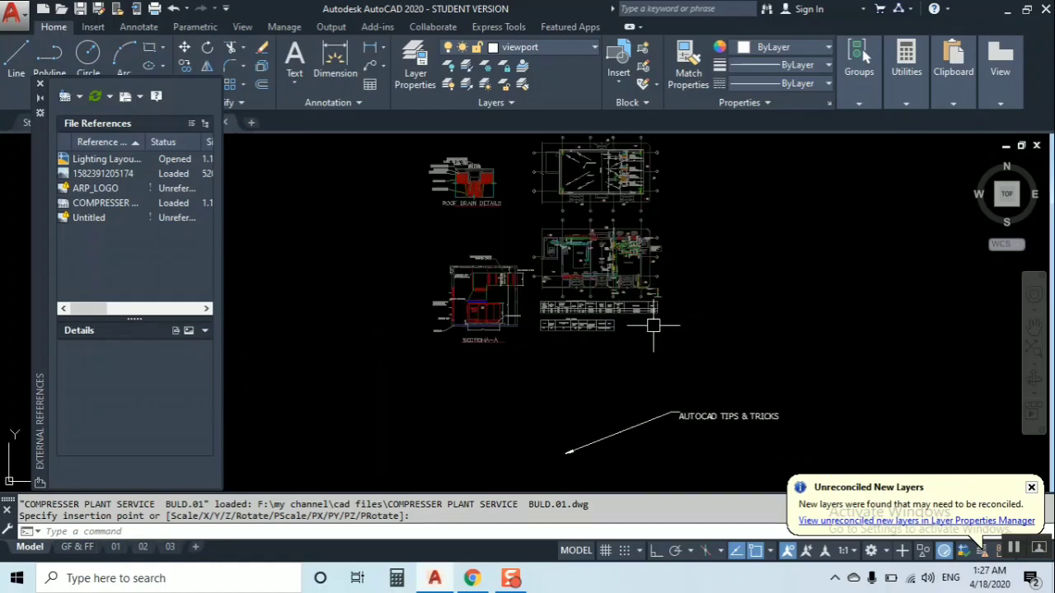
scroll(577, 334, down, 1)
scroll(586, 331, down, 1)
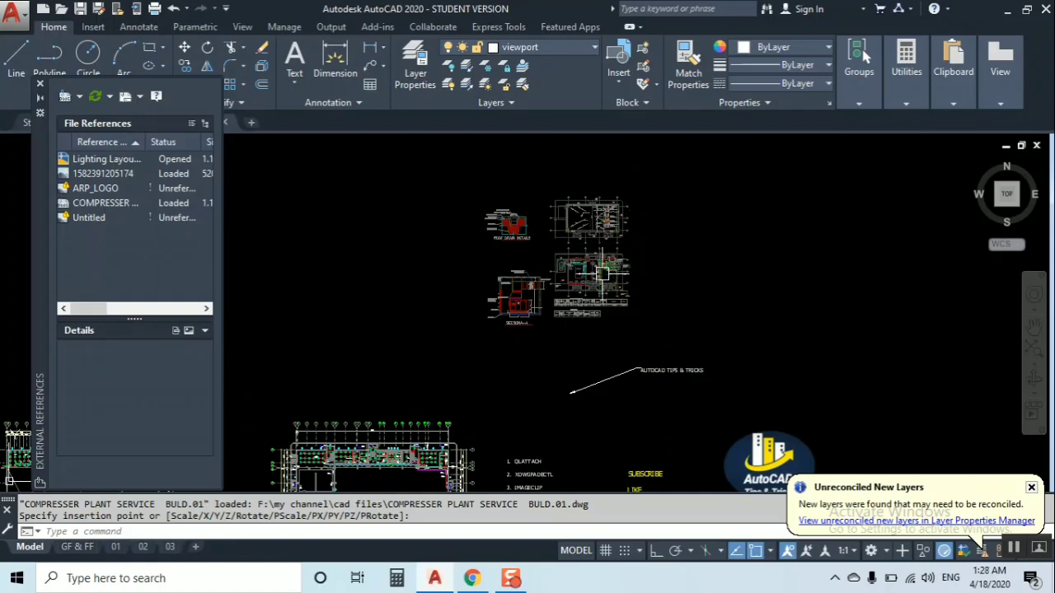
mouse_move(592, 286)
middle_down()
mouse_move(605, 297)
mouse_move(577, 247)
middle_up()
- Zoom and pan to frame the whole sheet with the placed reference
scroll(529, 360, up, 5)
scroll(476, 382, down, 3)
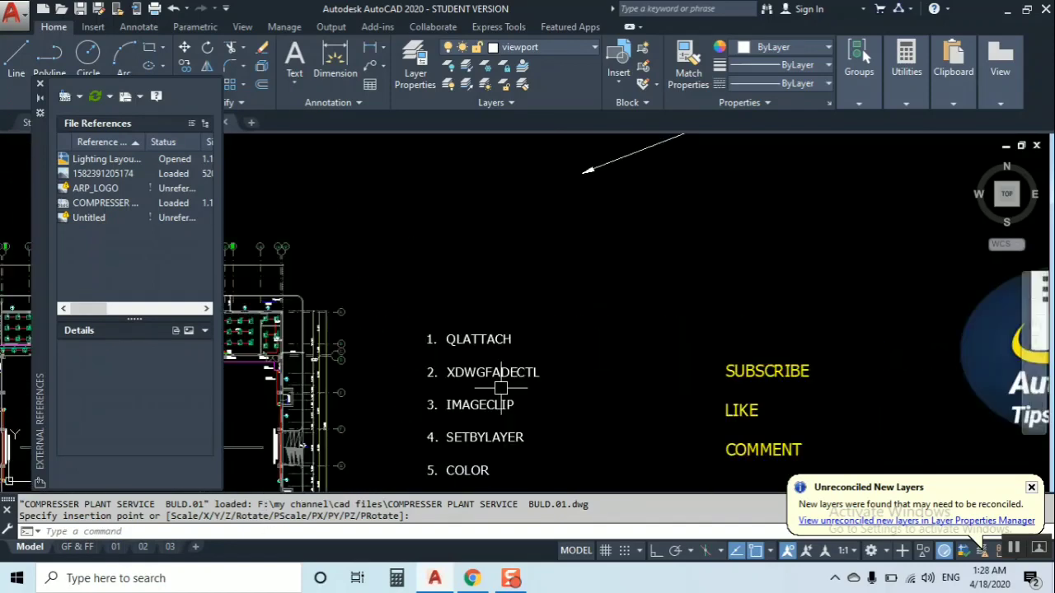
scroll(495, 319, down, 2)
mouse_move(532, 333)
middle_down()
mouse_move(520, 298)
mouse_move(513, 385)
middle_up()
scroll(536, 355, up, 1)
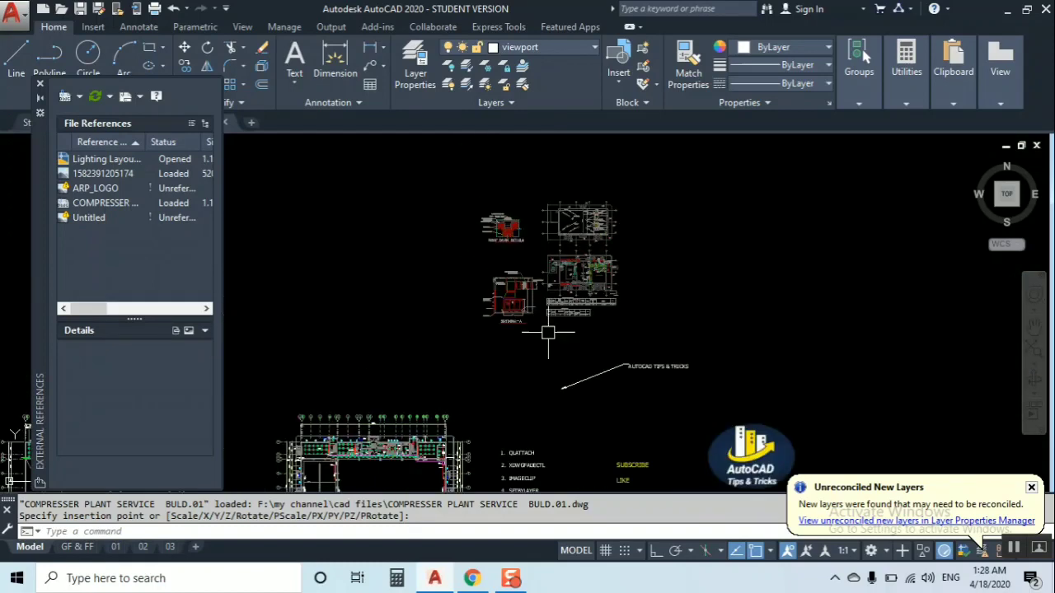
scroll(536, 342, up, 1)
scroll(544, 313, down, 2)
scroll(560, 276, up, 1)
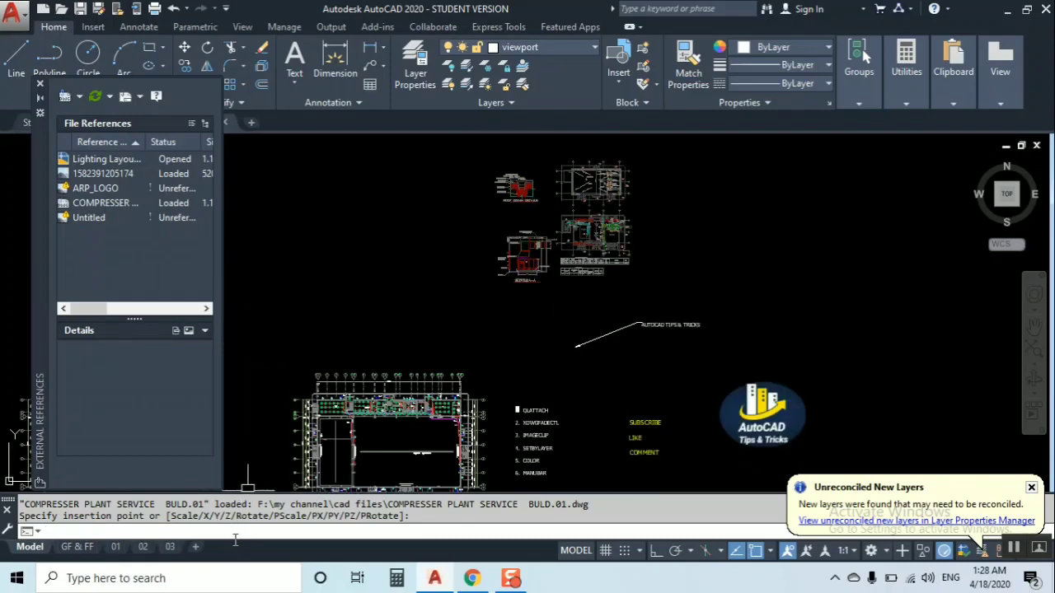
- Set XDWGFADECTL to 0 so references display unfaded, then zoom around the sheets
text(DWGFADECTL)
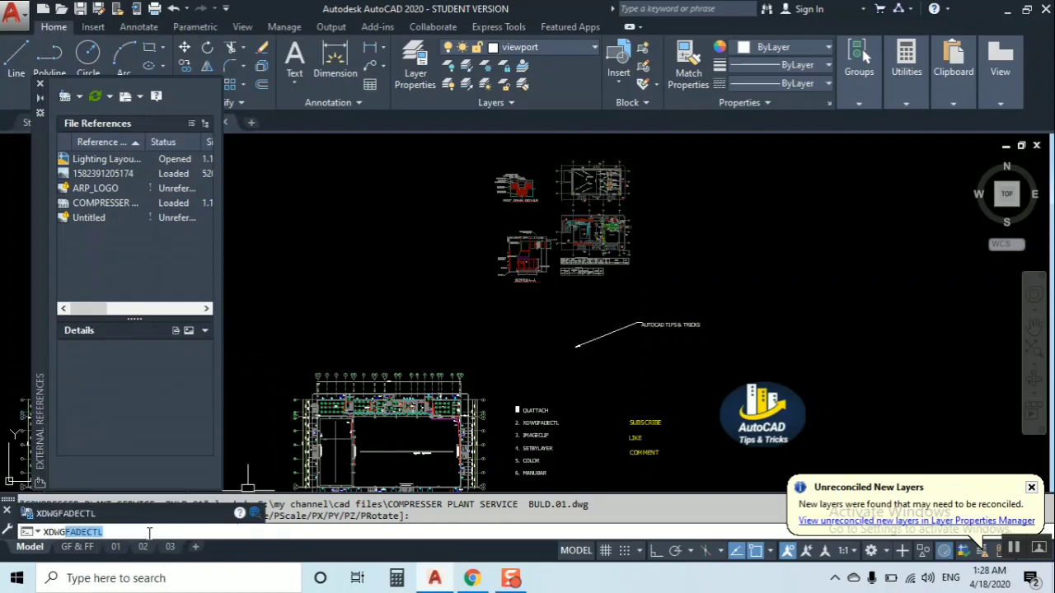
key(Return)
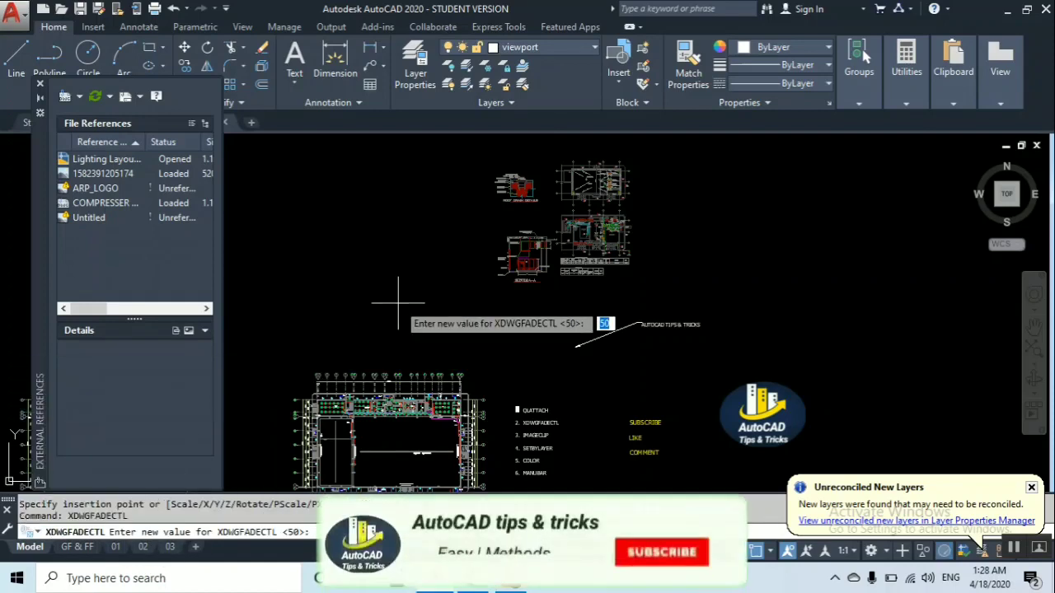
text(0)
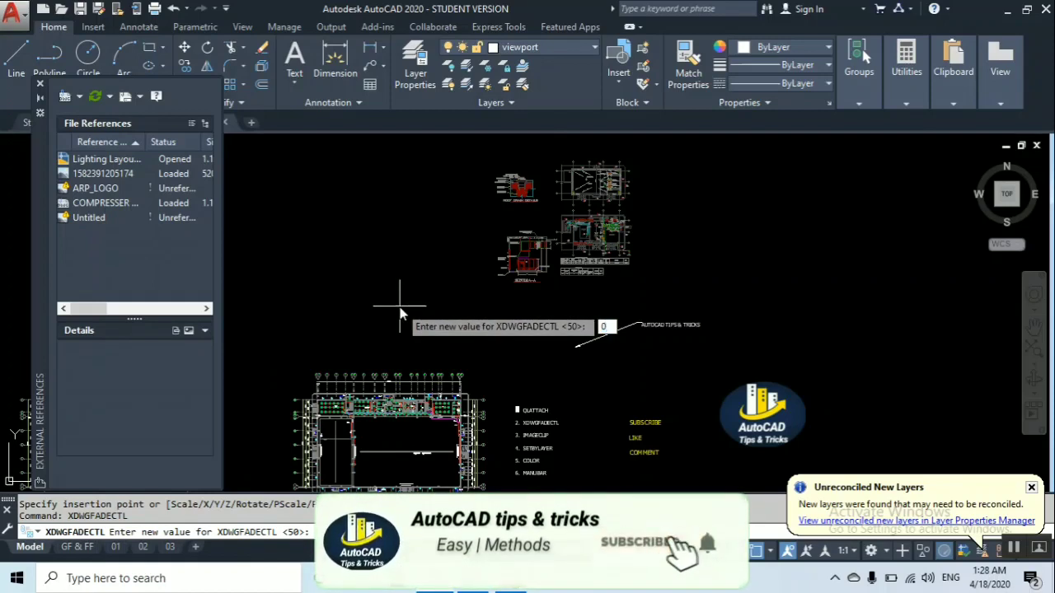
key(Return)
scroll(655, 148, up, 2)
key(Escape)
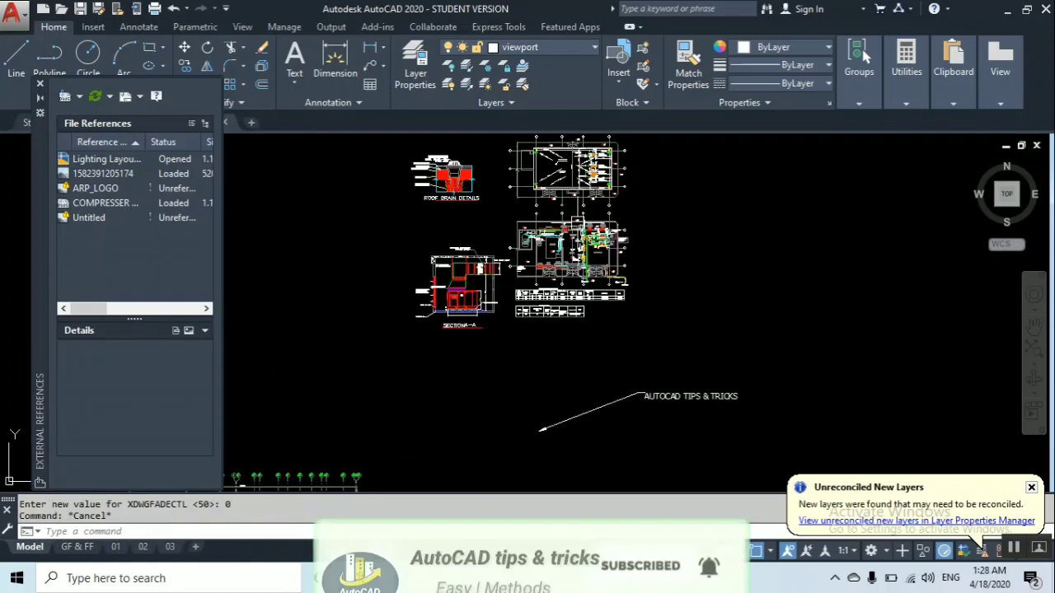
scroll(576, 178, up, 3)
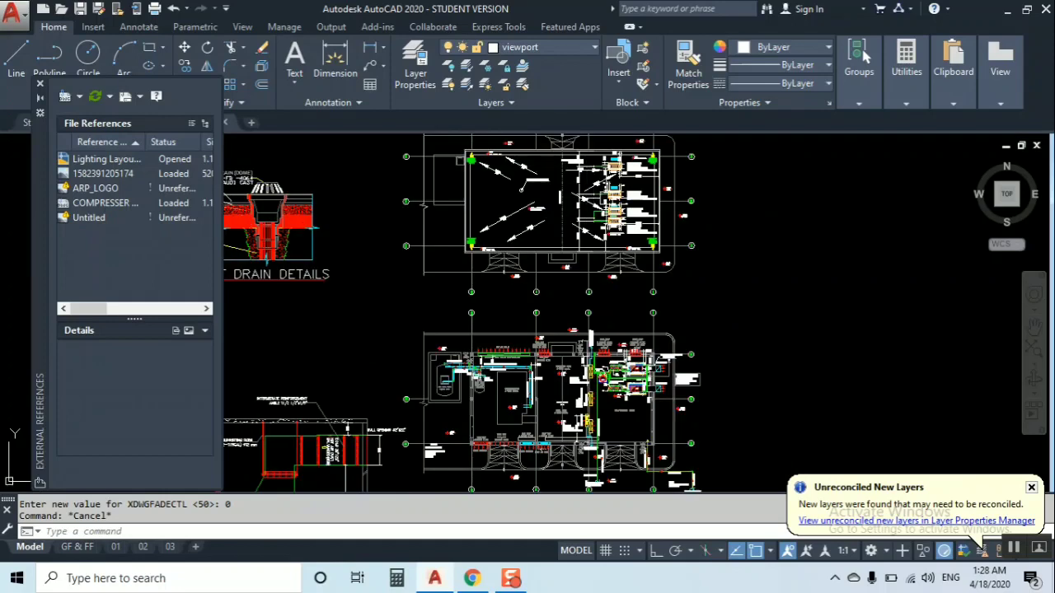
scroll(624, 235, down, 4)
scroll(581, 269, up, 2)
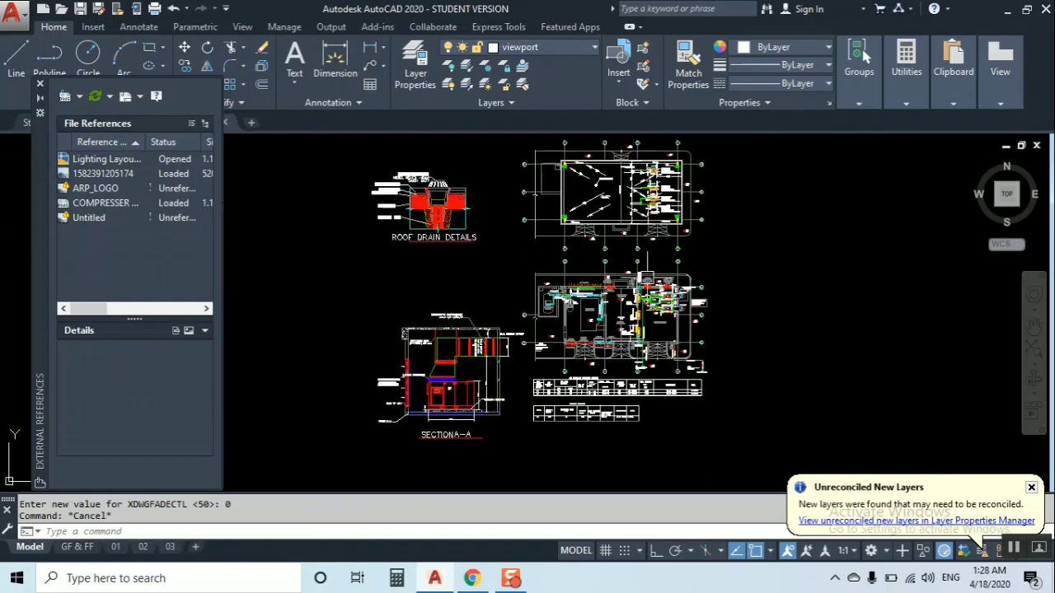
key(Escape)
click(642, 347)
key(Escape)
scroll(639, 259, down, 2)
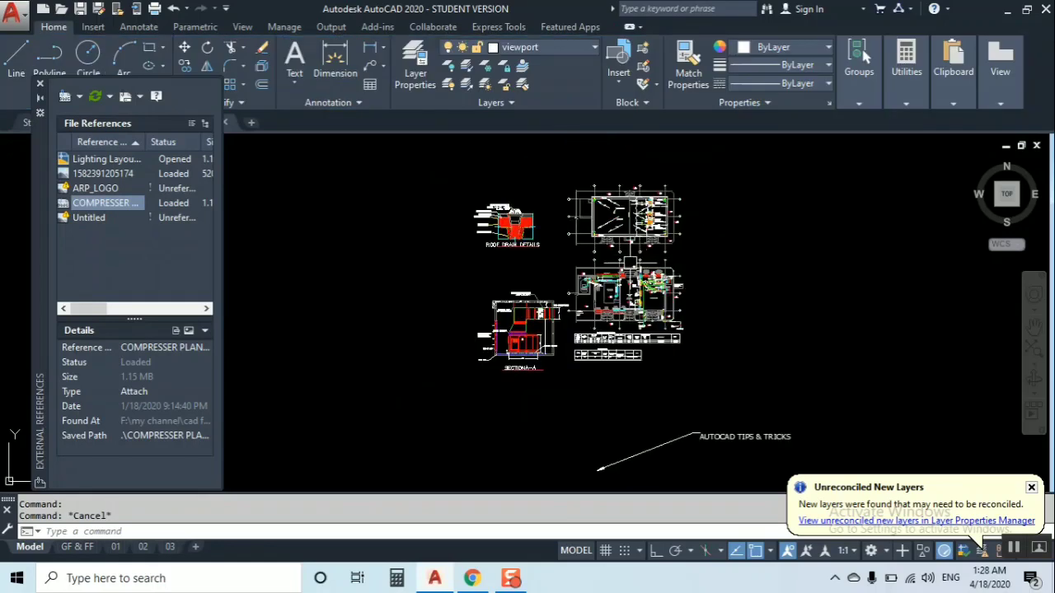
scroll(648, 241, up, 2)
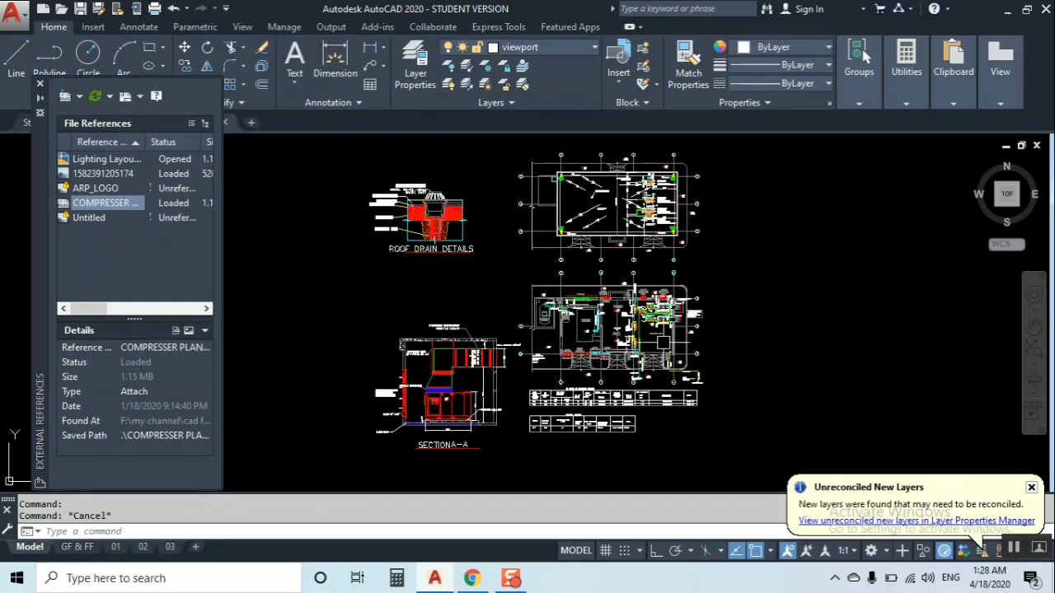
scroll(614, 252, down, 6)
scroll(595, 303, up, 3)
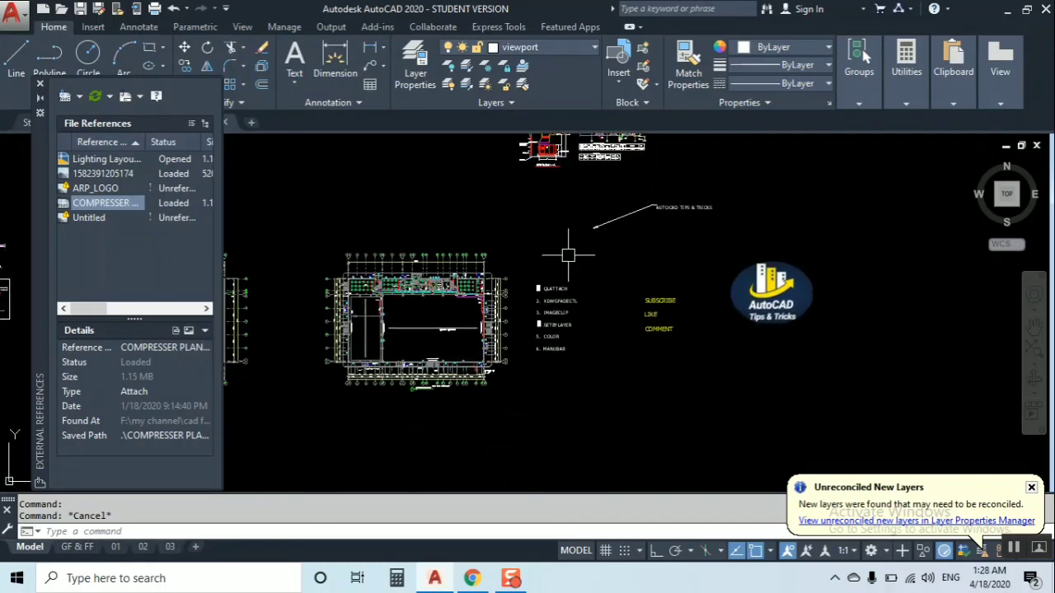
middle_drag(571, 323, 570, 369)
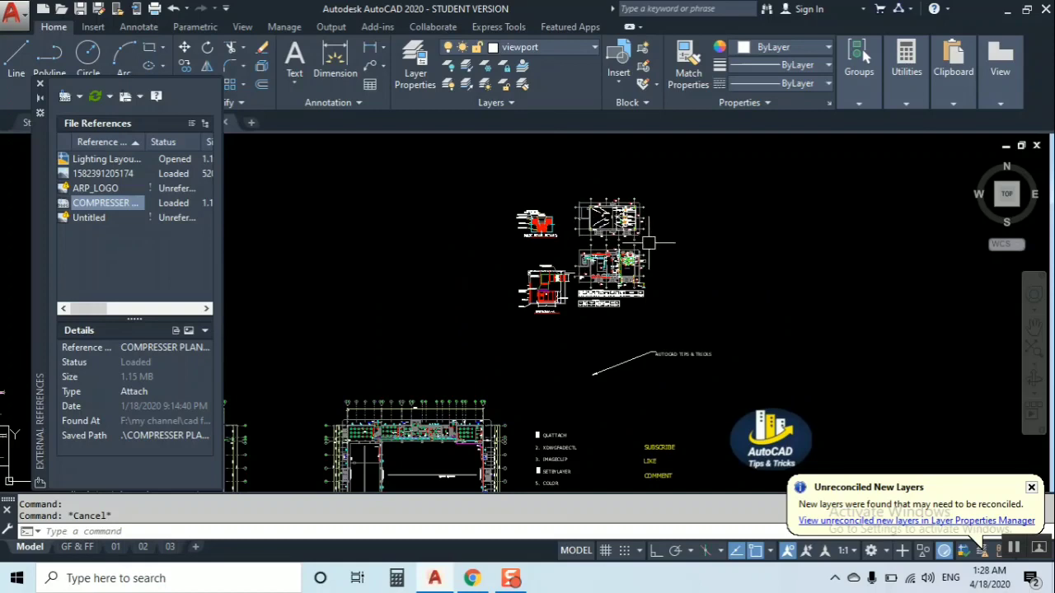
scroll(639, 246, up, 2)
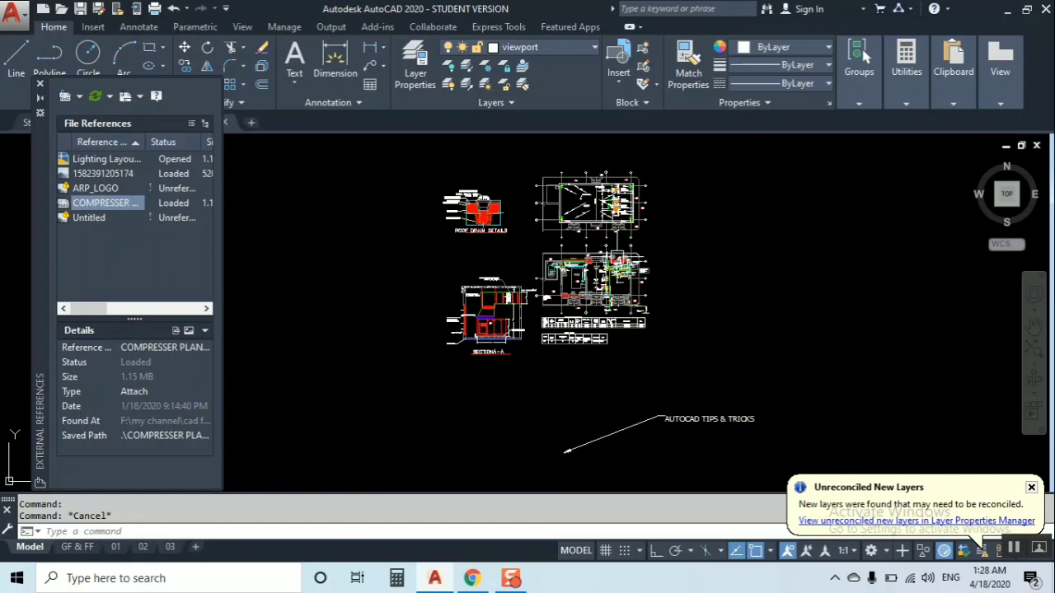
scroll(636, 245, down, 5)
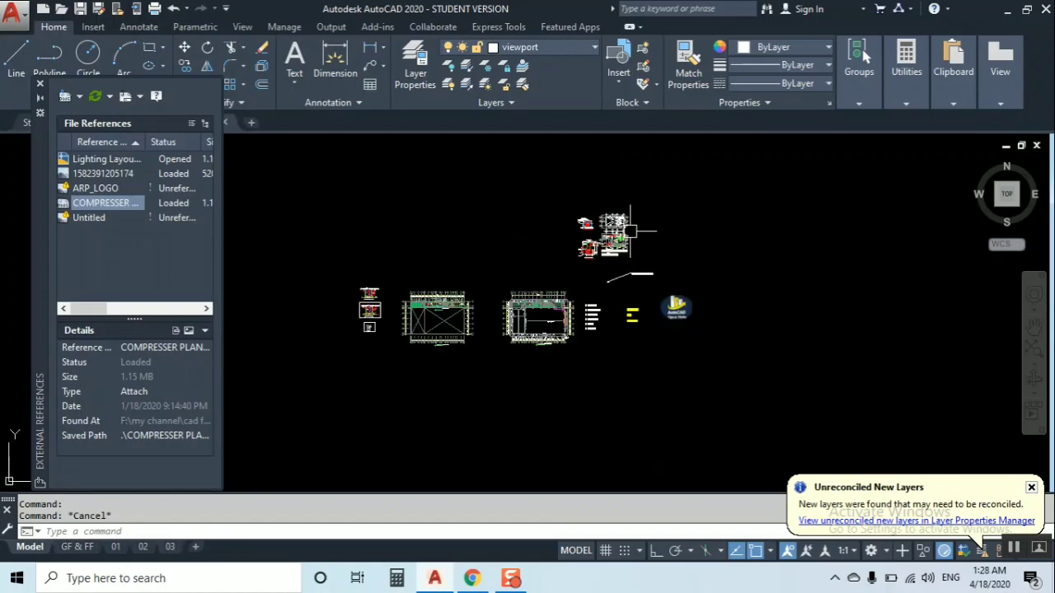
scroll(591, 316, up, 12)
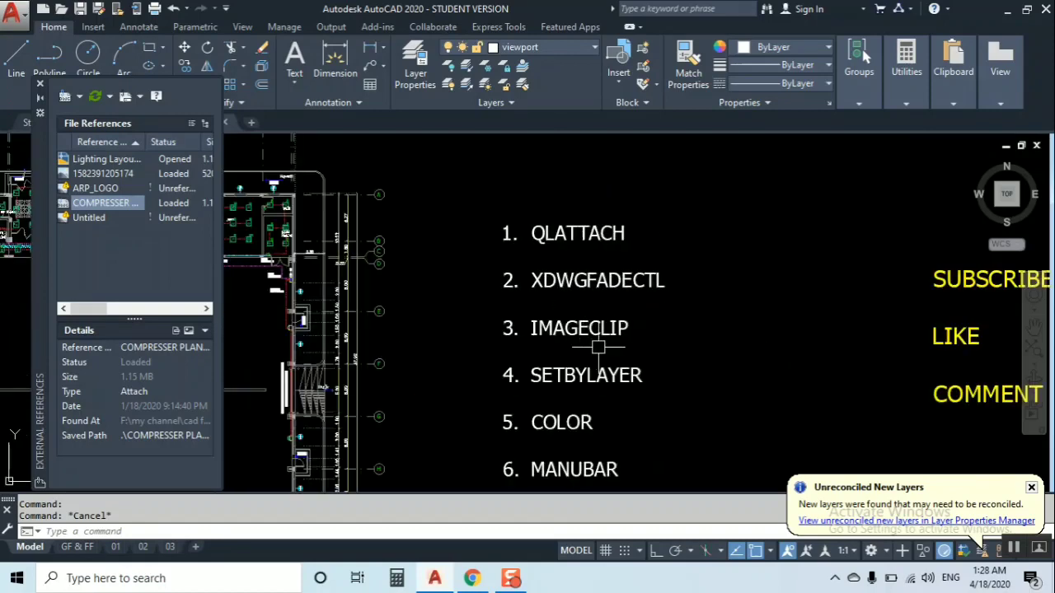
scroll(577, 346, down, 3)
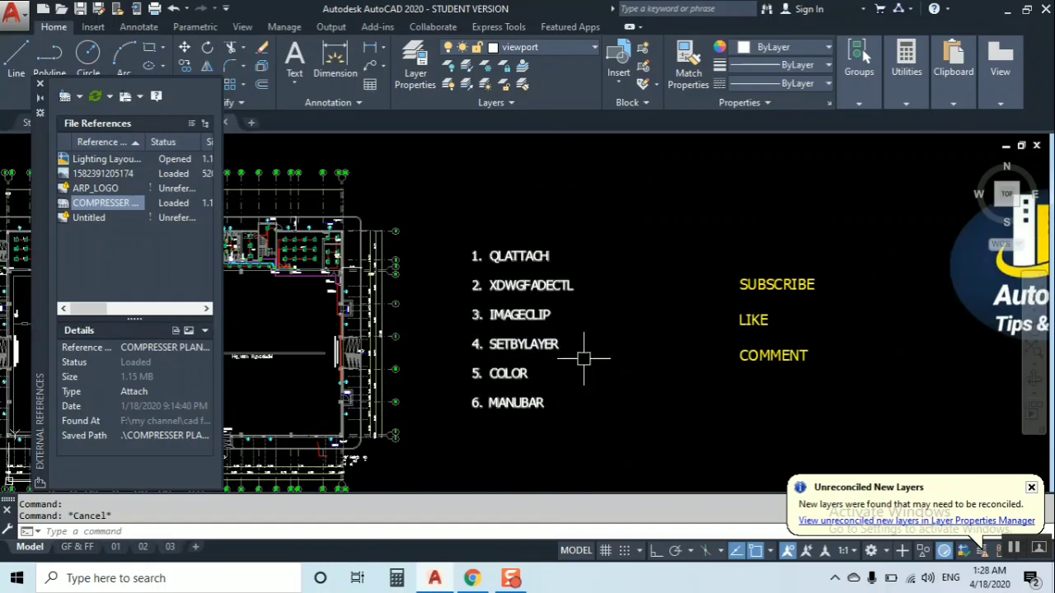
scroll(726, 379, down, 3)
middle_drag(740, 394, 505, 423)
scroll(599, 372, up, 5)
click(626, 321)
scroll(610, 346, down, 4)
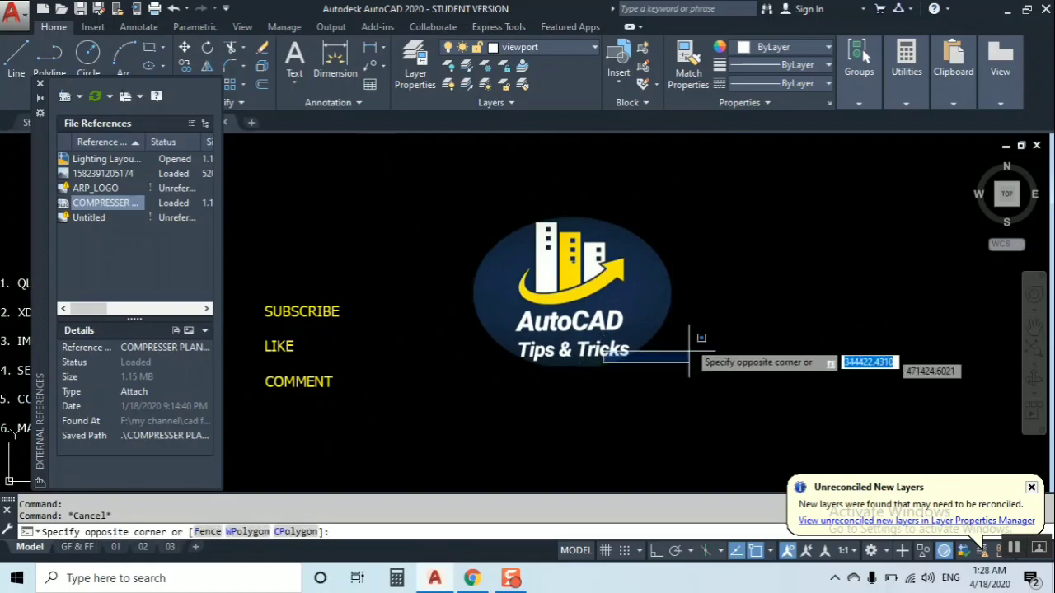
click(599, 344)
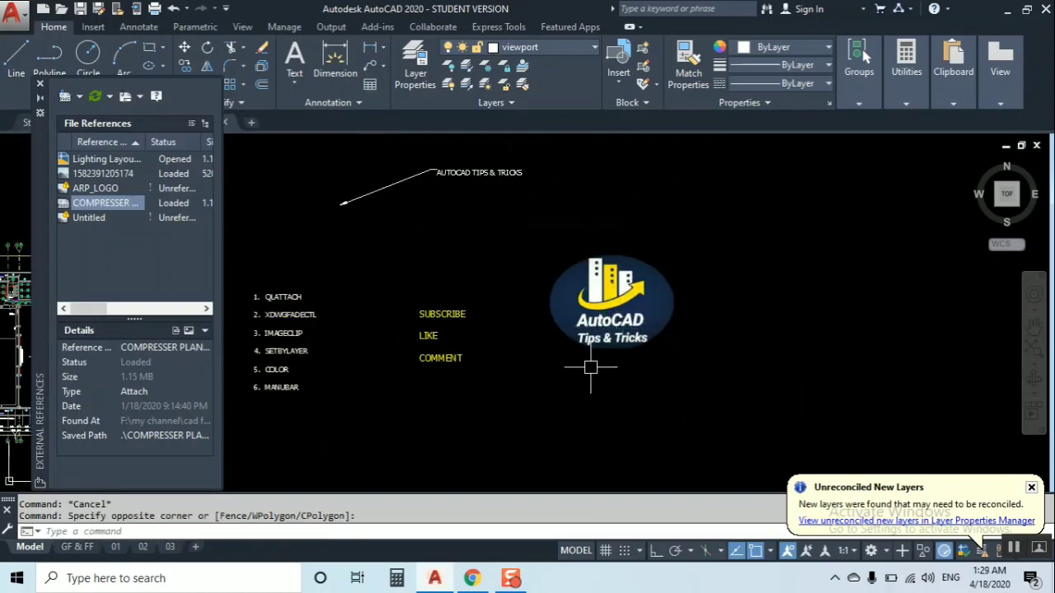
scroll(680, 370, down, 3)
scroll(651, 306, up, 5)
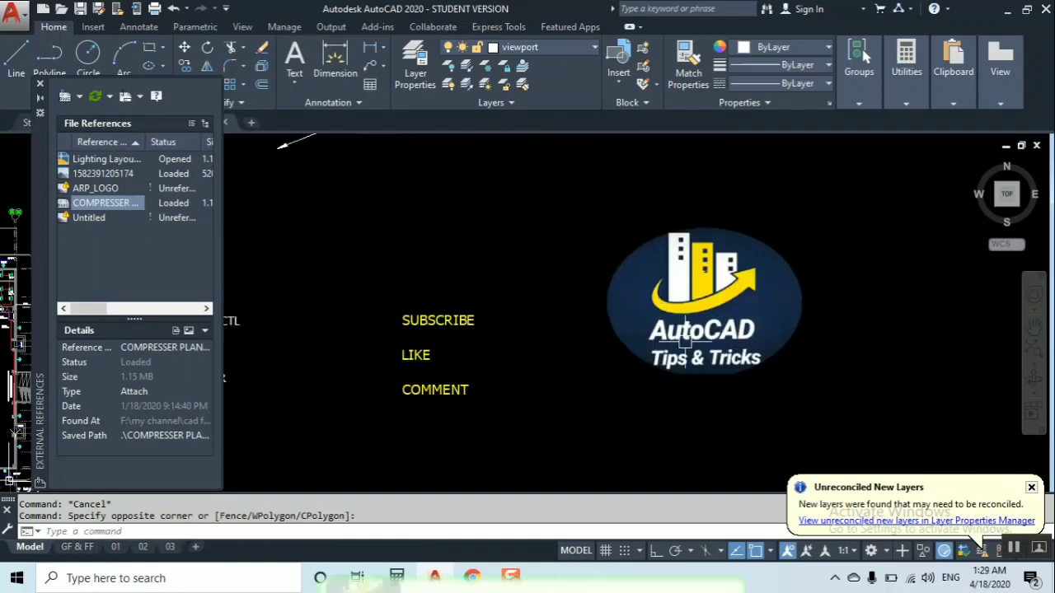
scroll(676, 313, down, 3)
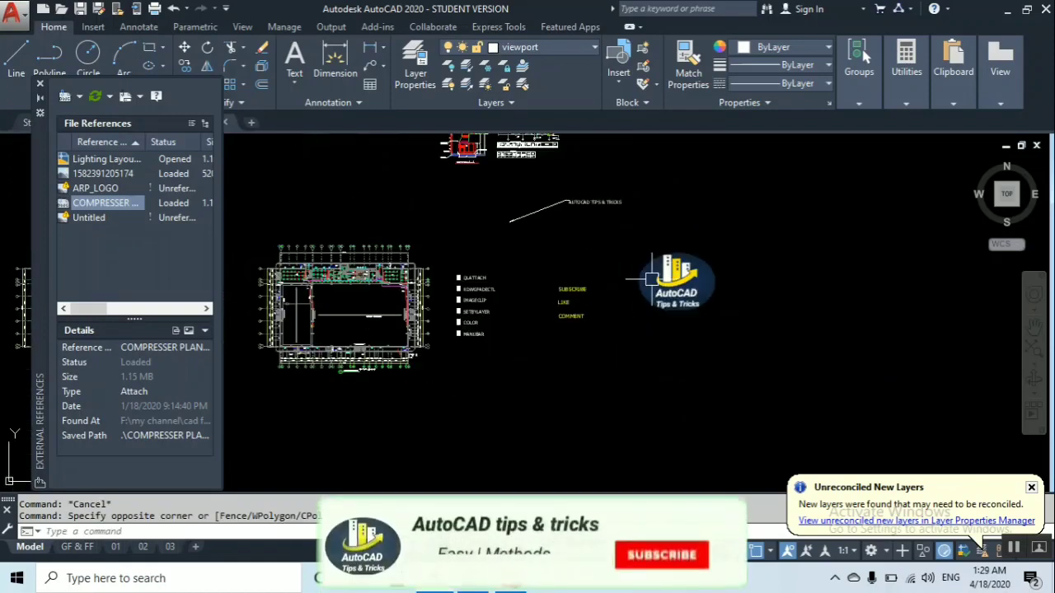
scroll(701, 276, up, 2)
click(717, 264)
scroll(686, 256, down, 2)
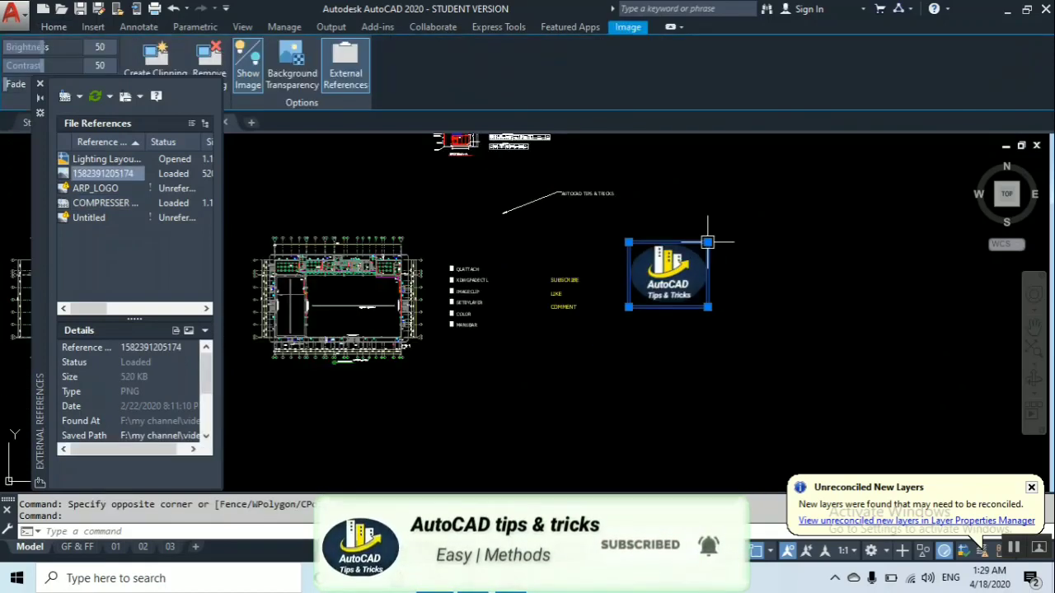
click(707, 243)
scroll(685, 280, up, 3)
key(Escape)
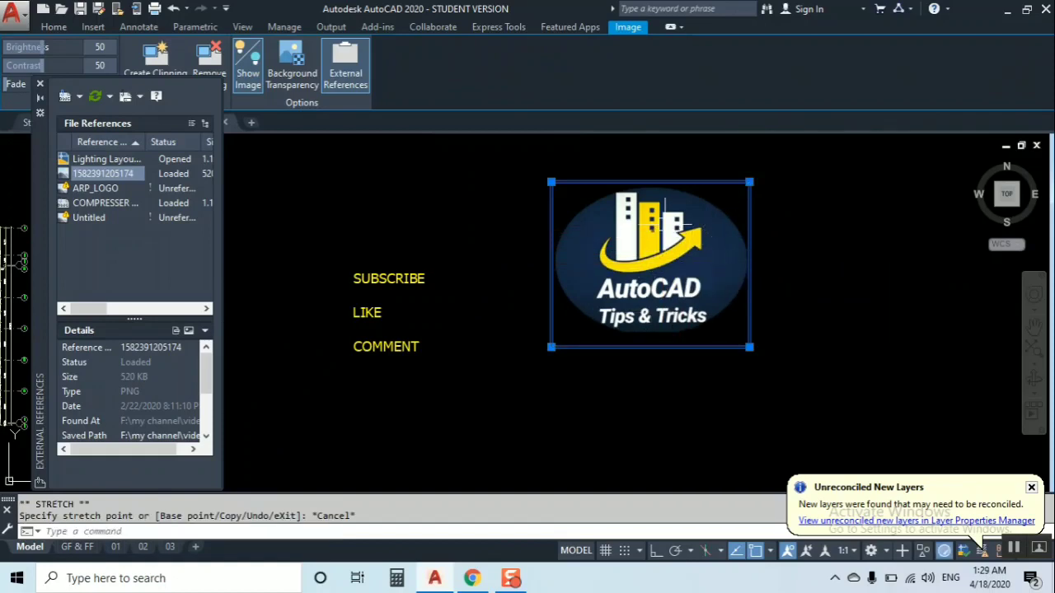
key(Escape)
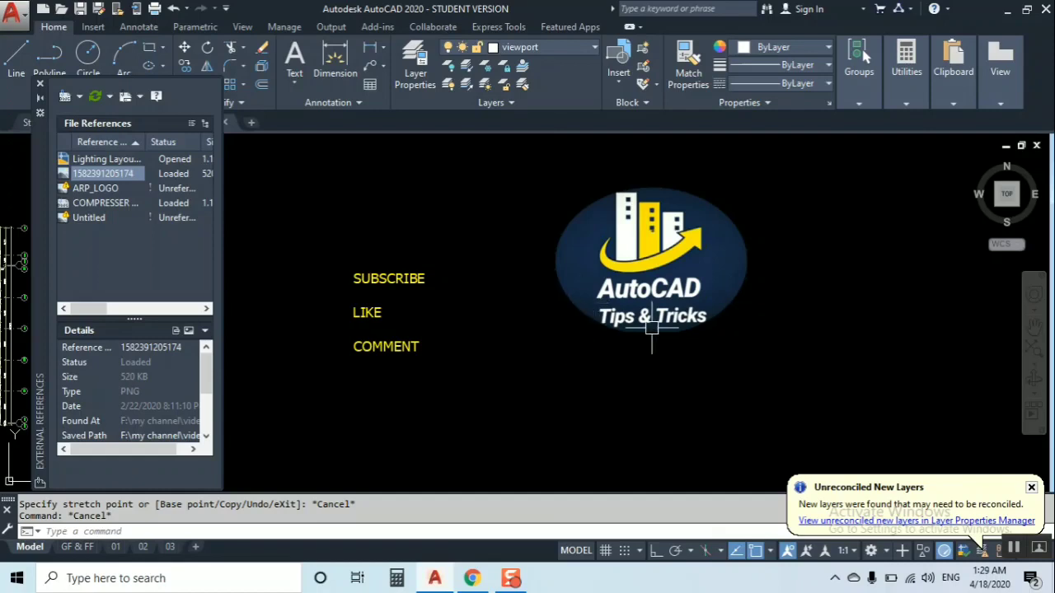
scroll(723, 243, down, 2)
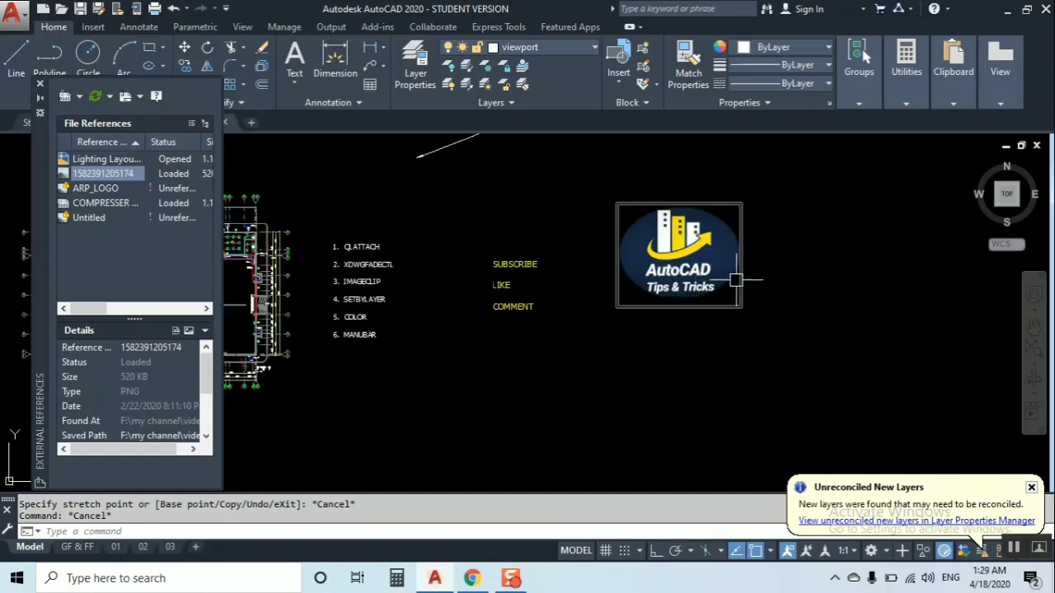
key(Escape)
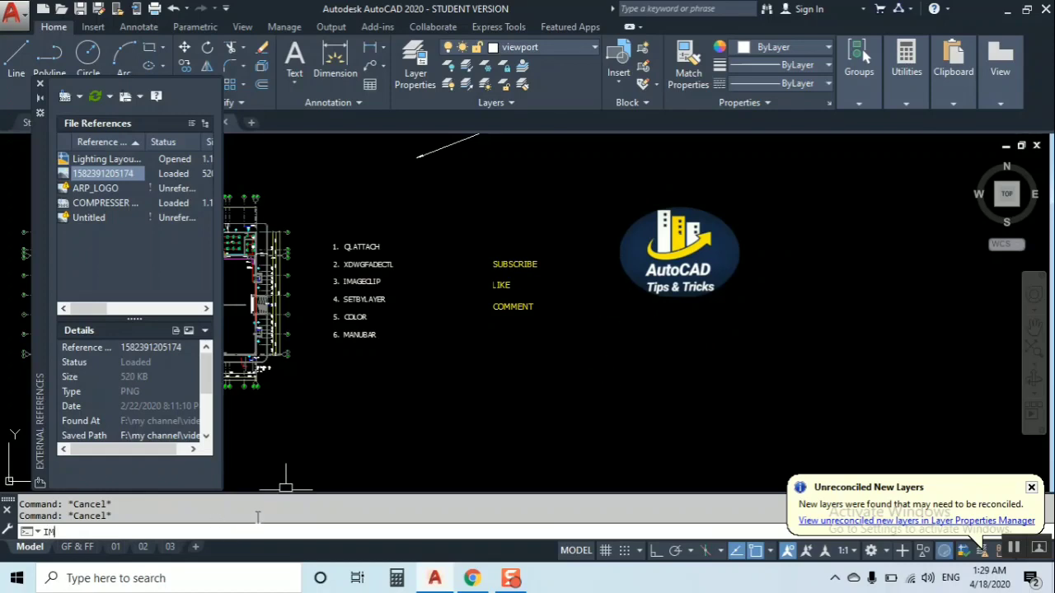
- Start IMAGECLIP, close the Windows notifications, and select the channel logo image
text(AGECLIP)
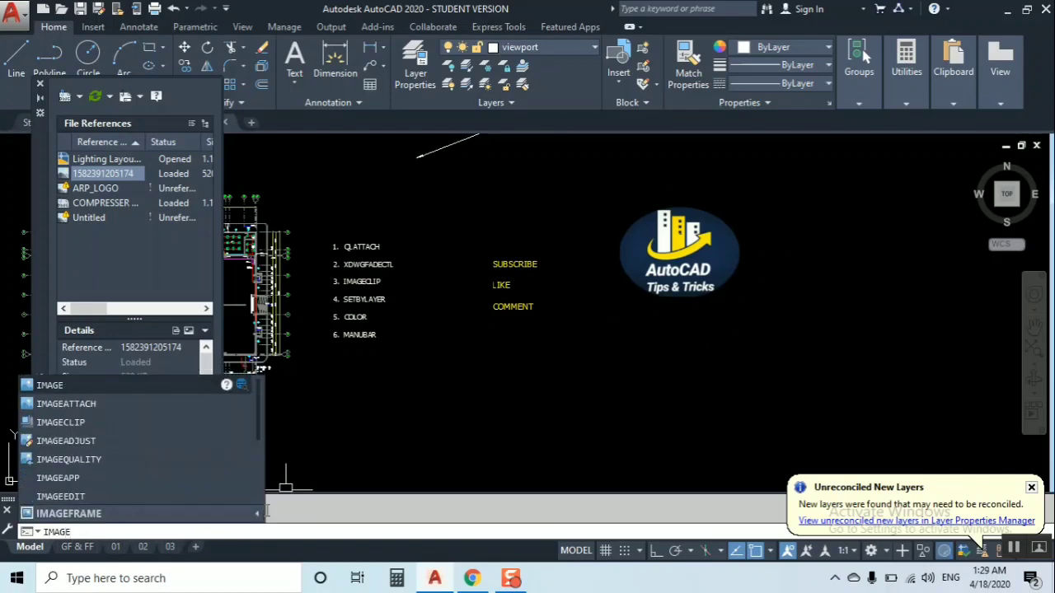
click(67, 422)
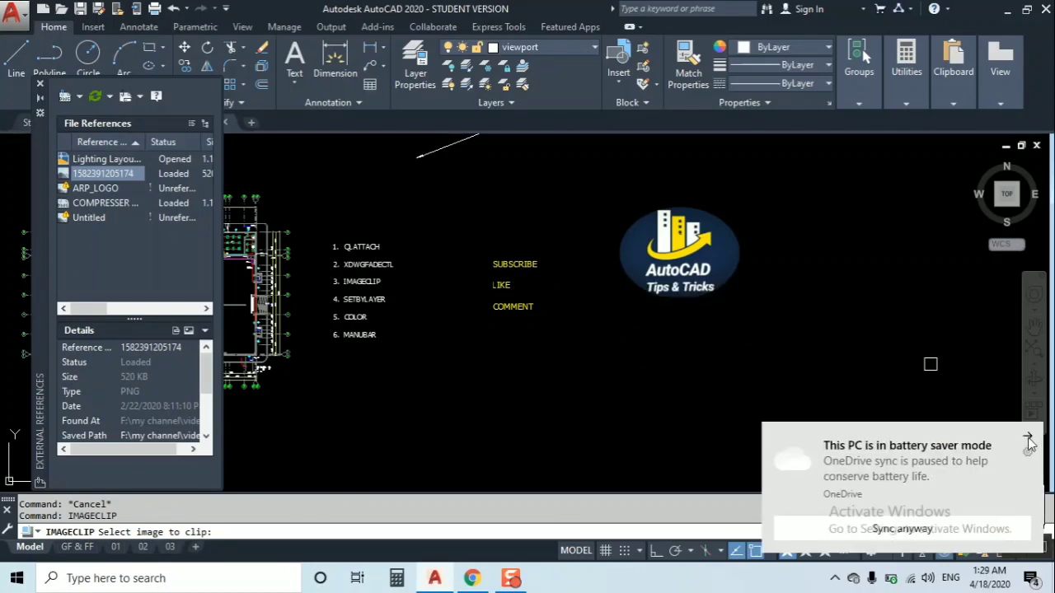
click(1029, 438)
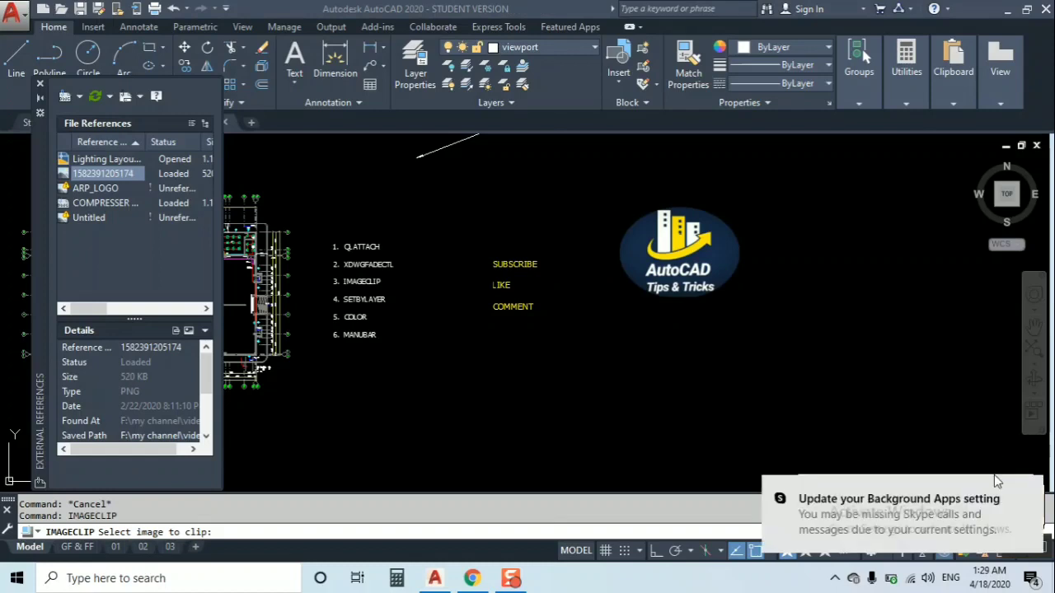
click(1029, 492)
click(1031, 488)
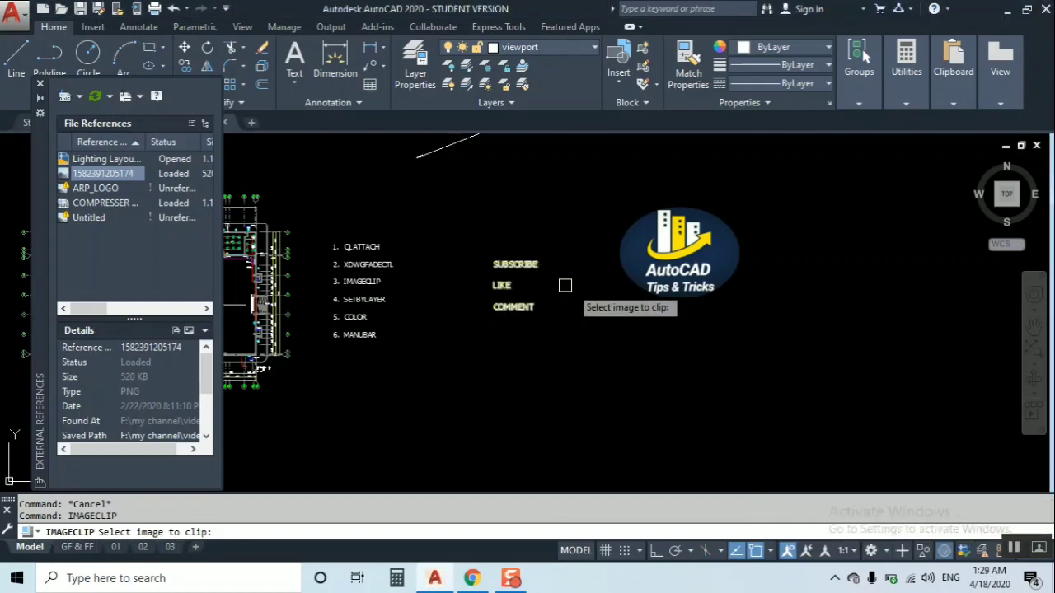
click(666, 308)
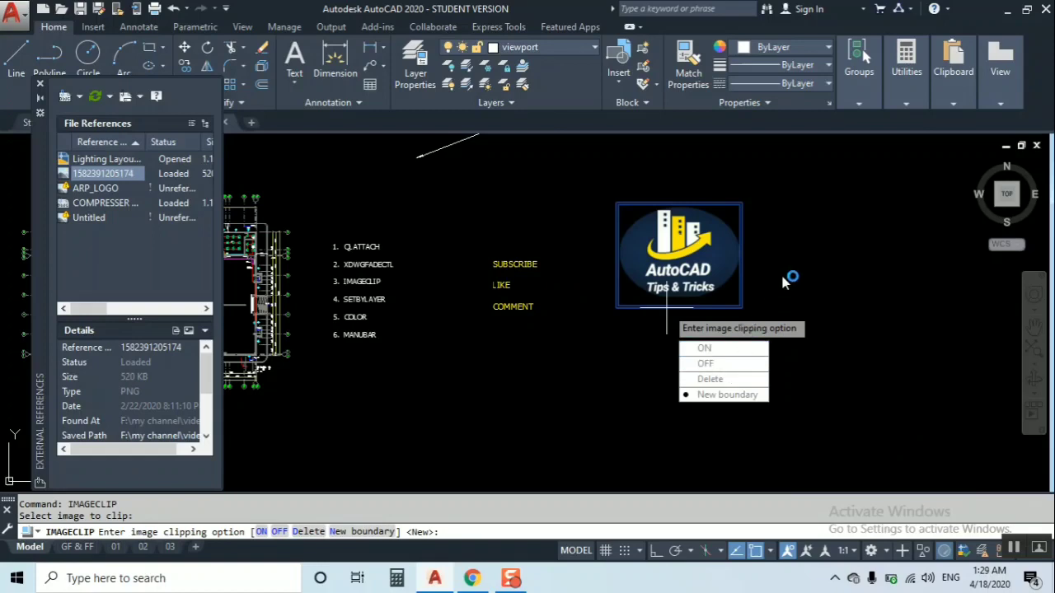
- Clip the logo with a new rectangular boundary from its top-left to the opposite corner
key(Return)
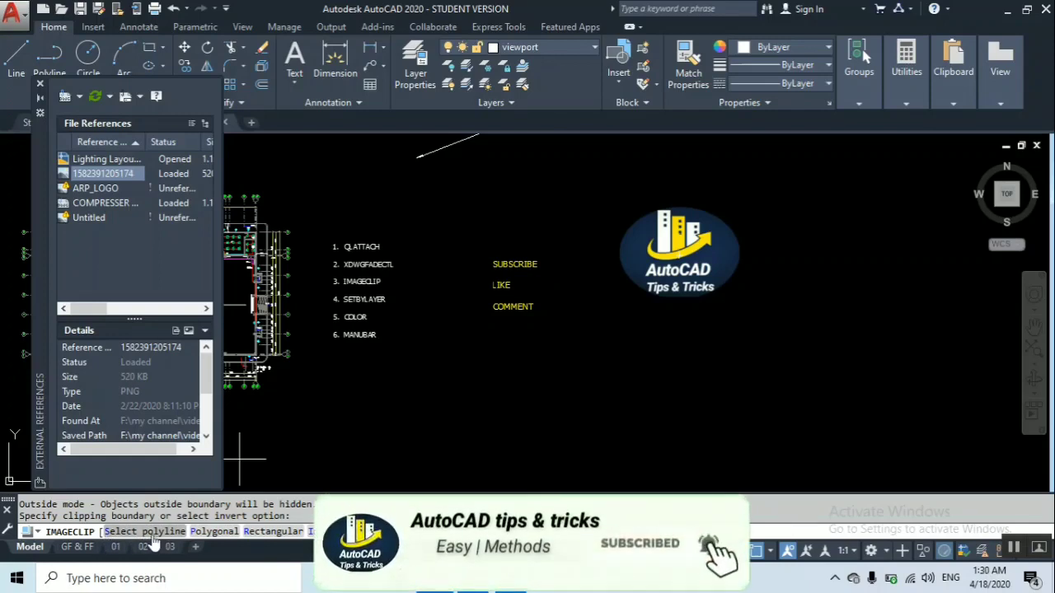
click(634, 205)
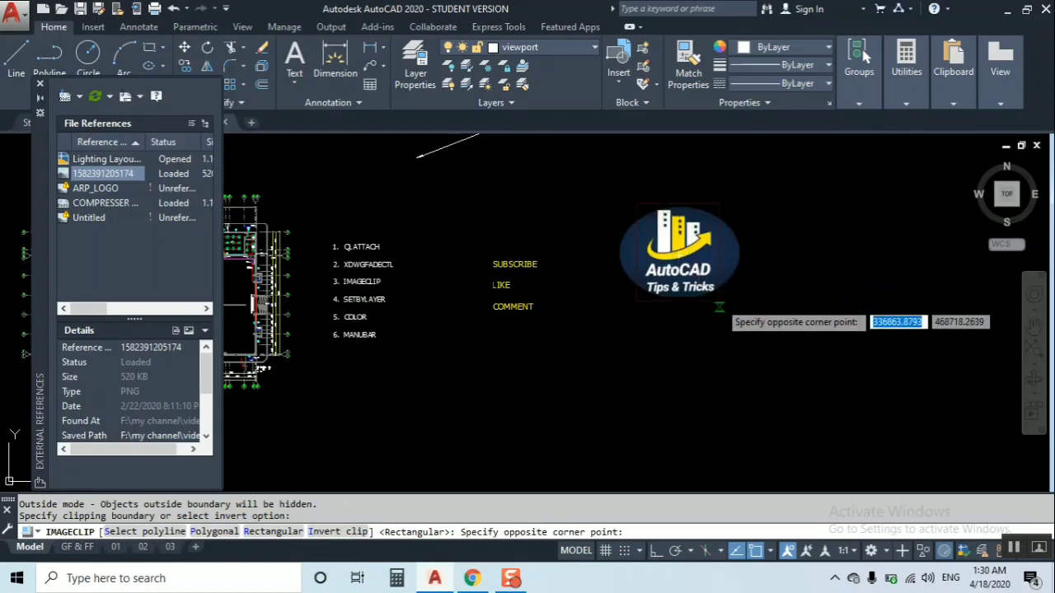
scroll(719, 309, up, 2)
scroll(718, 309, up, 2)
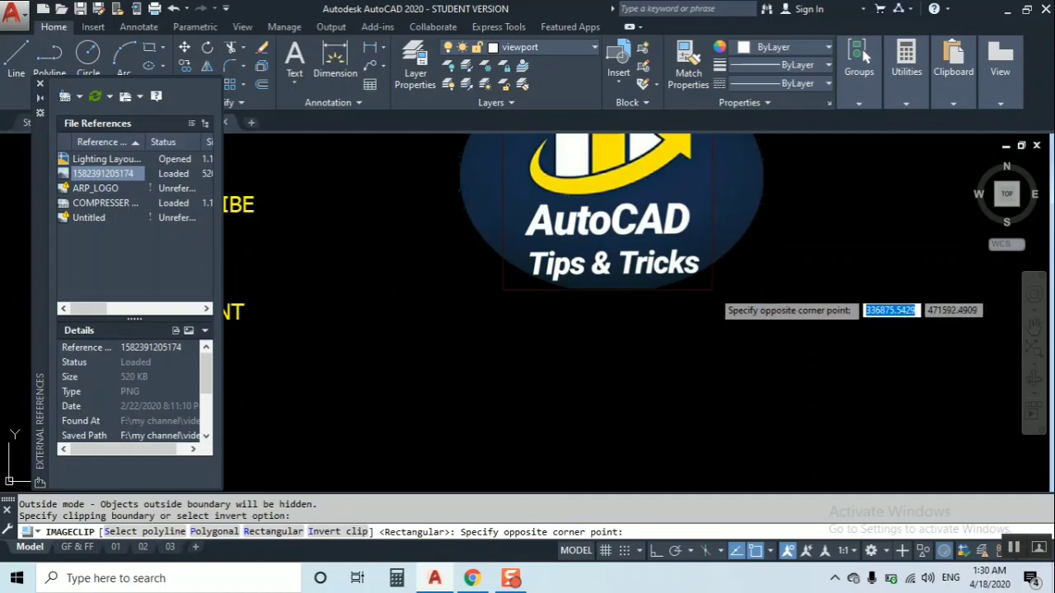
click(711, 288)
scroll(705, 292, down, 5)
scroll(694, 296, up, 3)
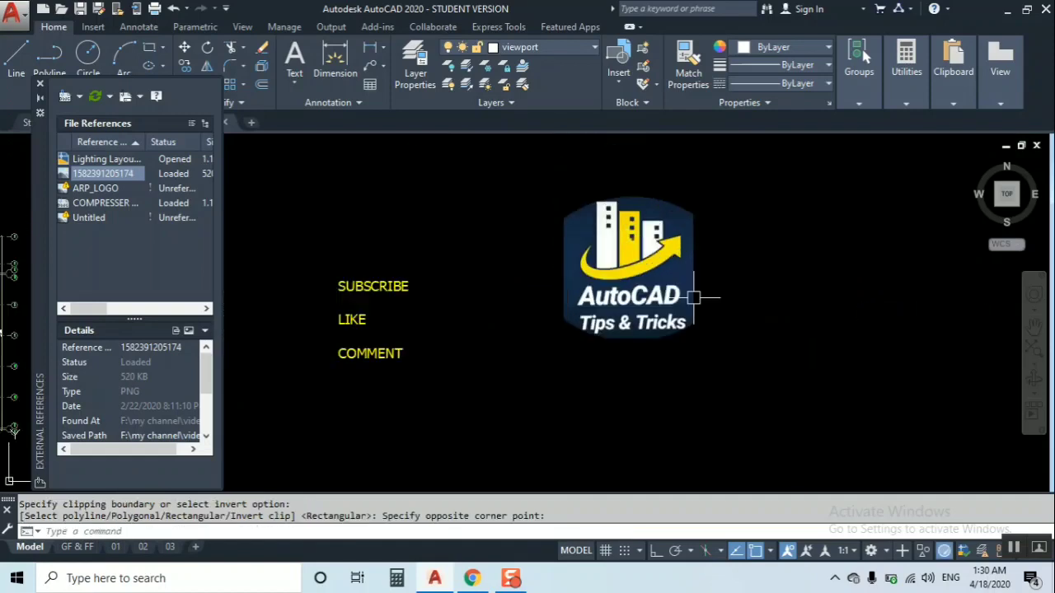
scroll(647, 288, up, 3)
scroll(646, 289, down, 3)
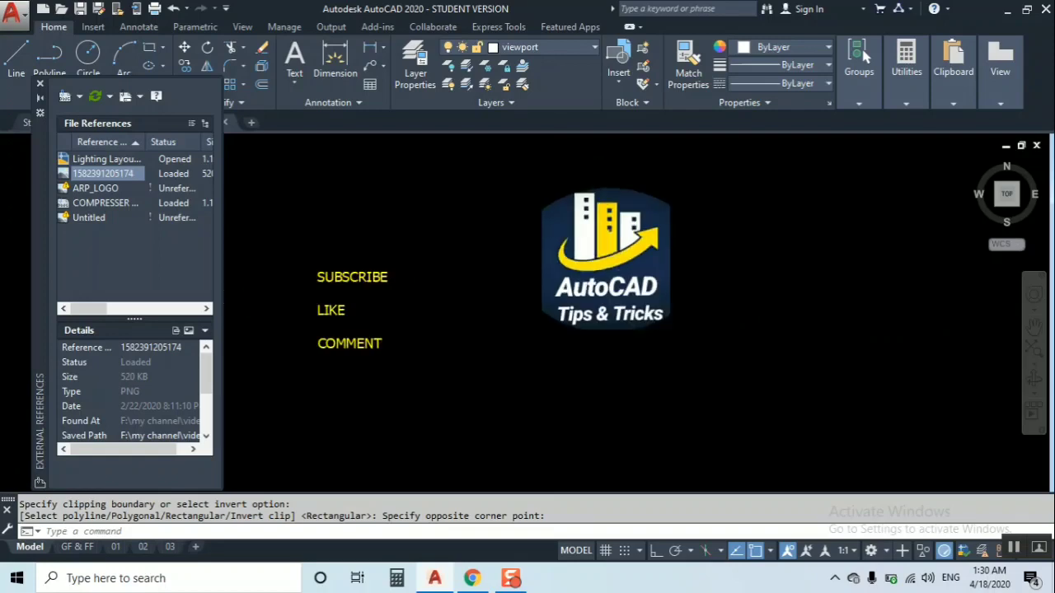
scroll(564, 241, up, 2)
- Undo the last action, rerun IMAGECLIP from Recent Commands, and window-select the logo image
scroll(627, 218, down, 4)
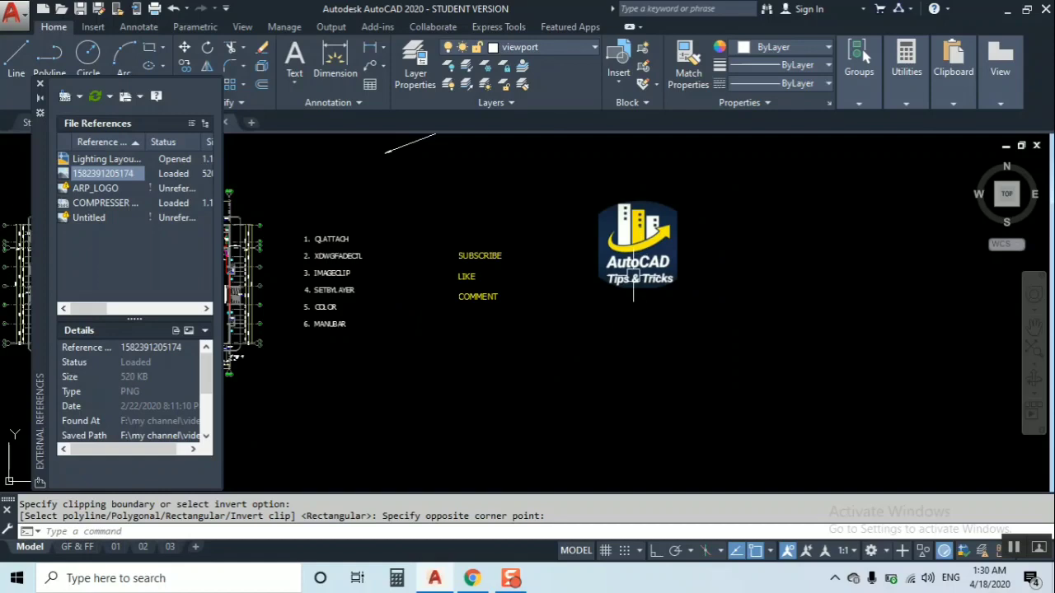
key(ctrl+z)
key(ctrl+z)
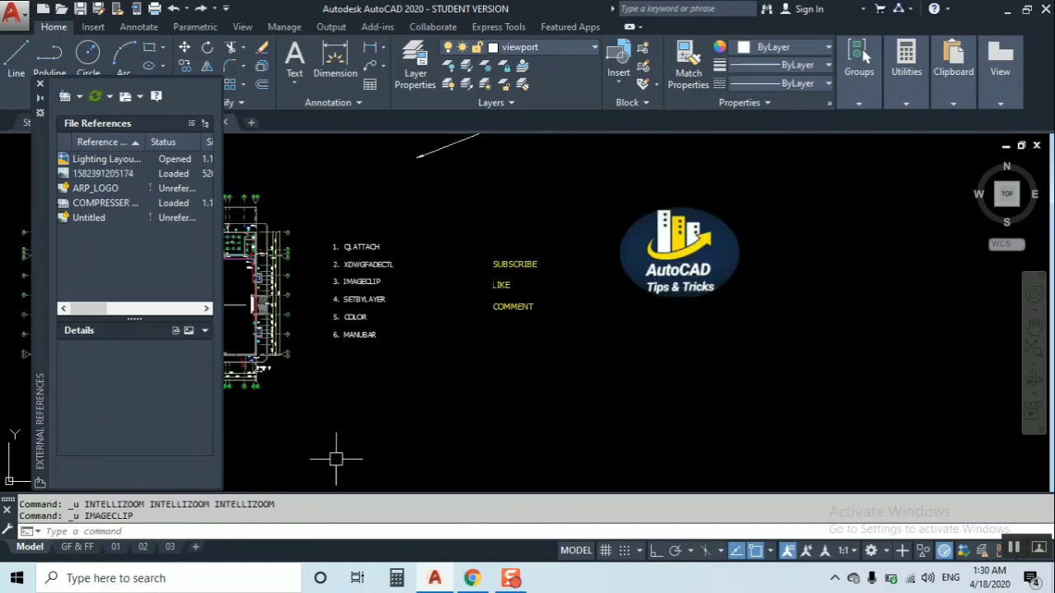
right_click(333, 540)
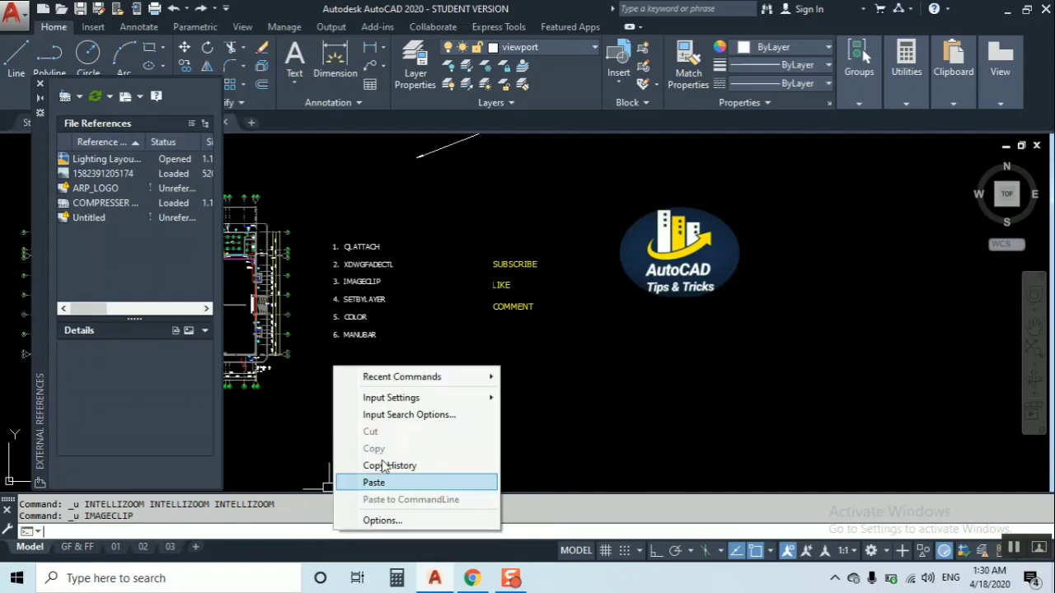
mouse_move(426, 381)
click(549, 394)
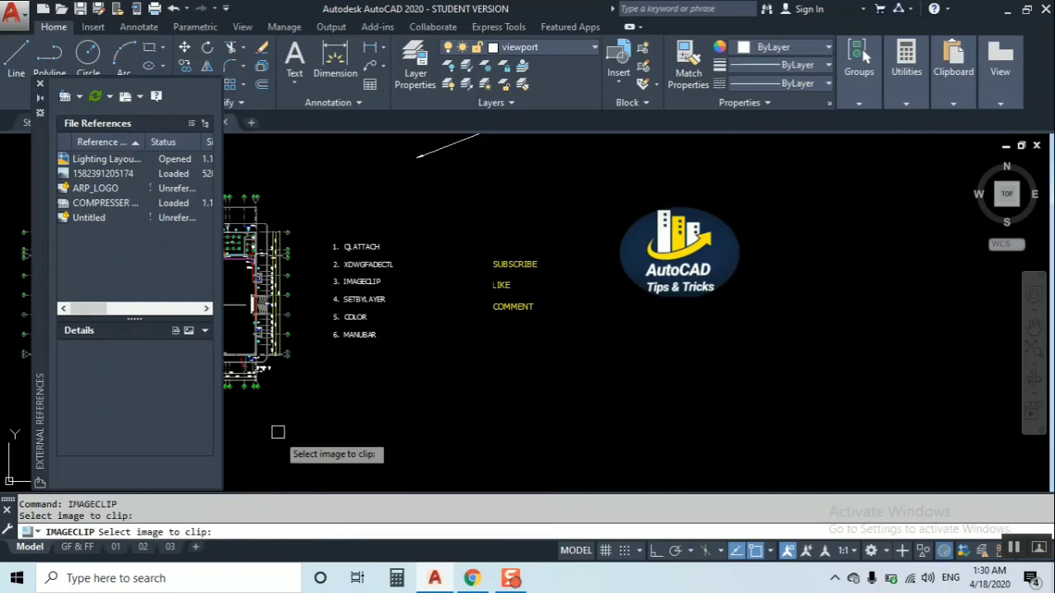
click(641, 290)
click(599, 332)
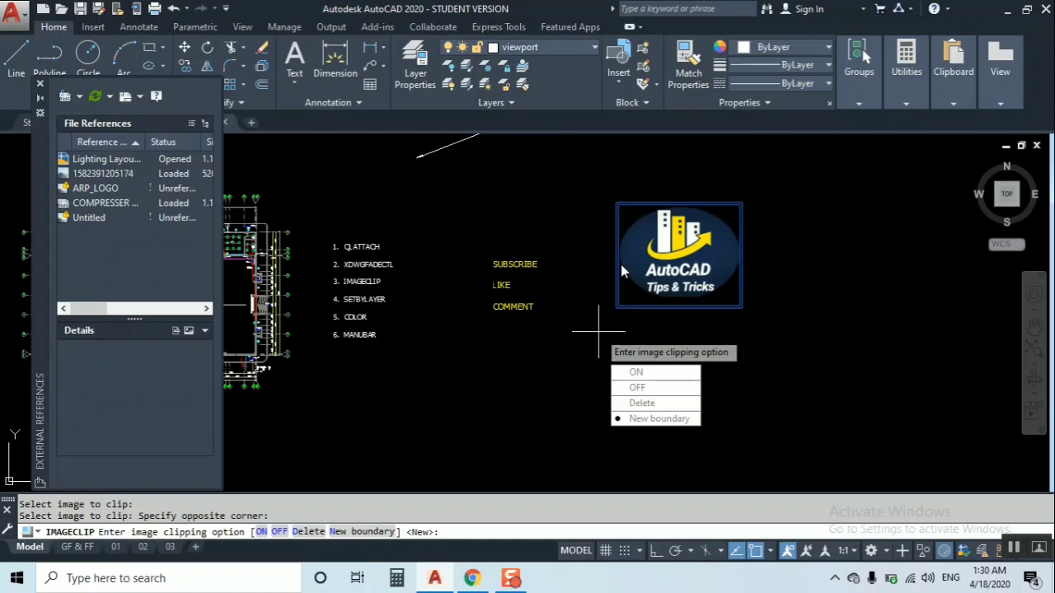
- Clip the oval logo with a new rectangular boundary from its top-left to lower-right corner
key(Return)
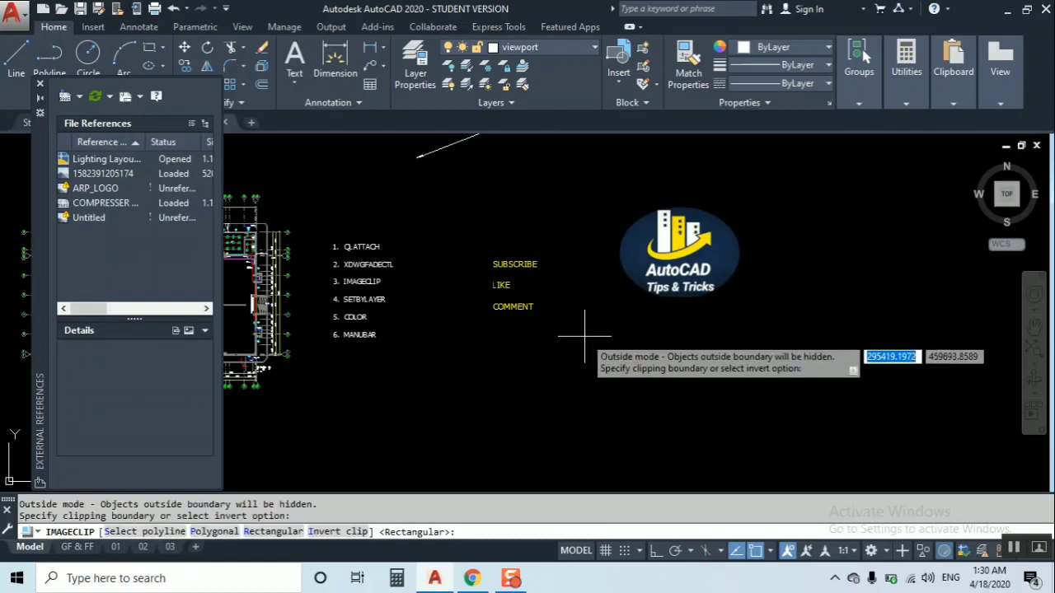
click(648, 216)
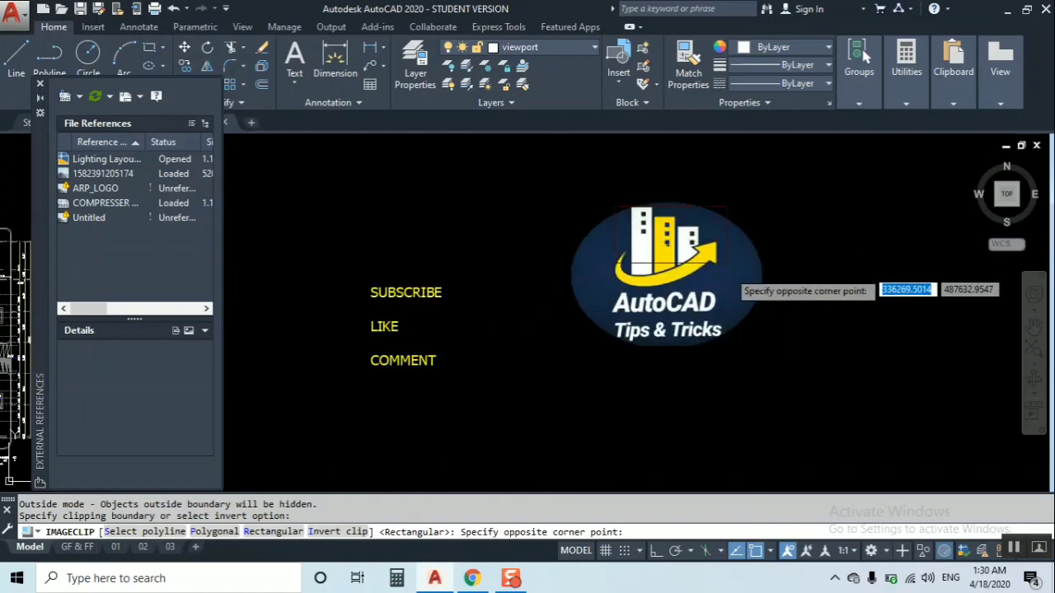
scroll(709, 259, up, 4)
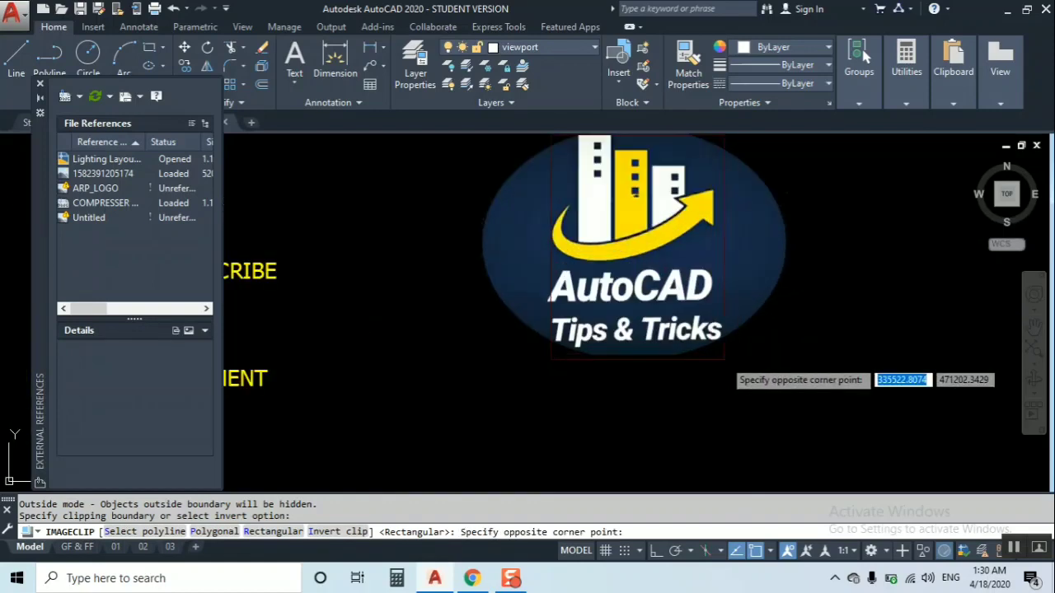
click(729, 354)
scroll(701, 318, down, 3)
scroll(688, 284, up, 3)
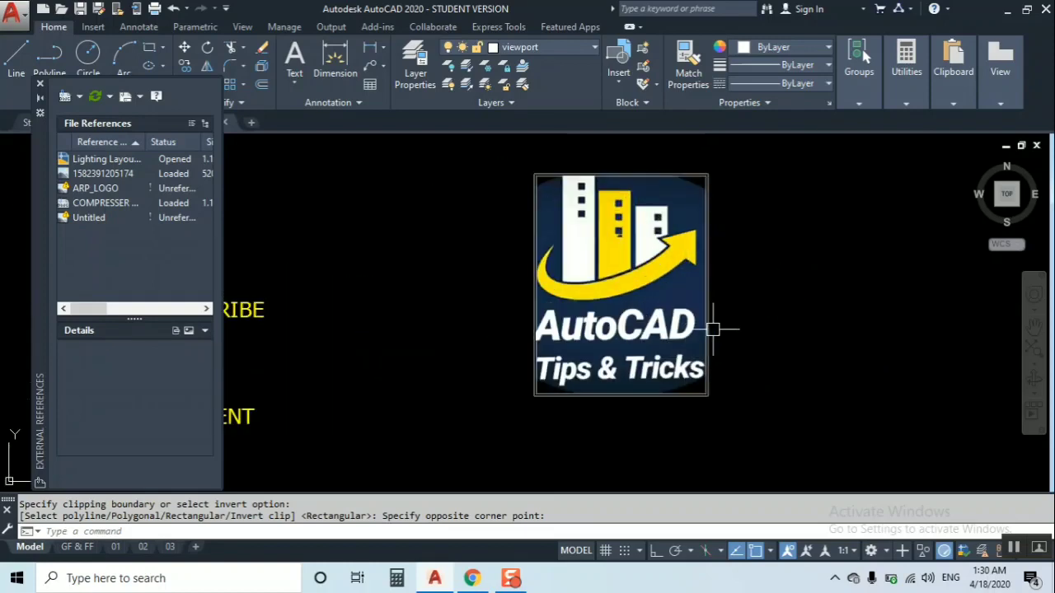
scroll(714, 358, down, 4)
scroll(670, 336, up, 2)
key(Escape)
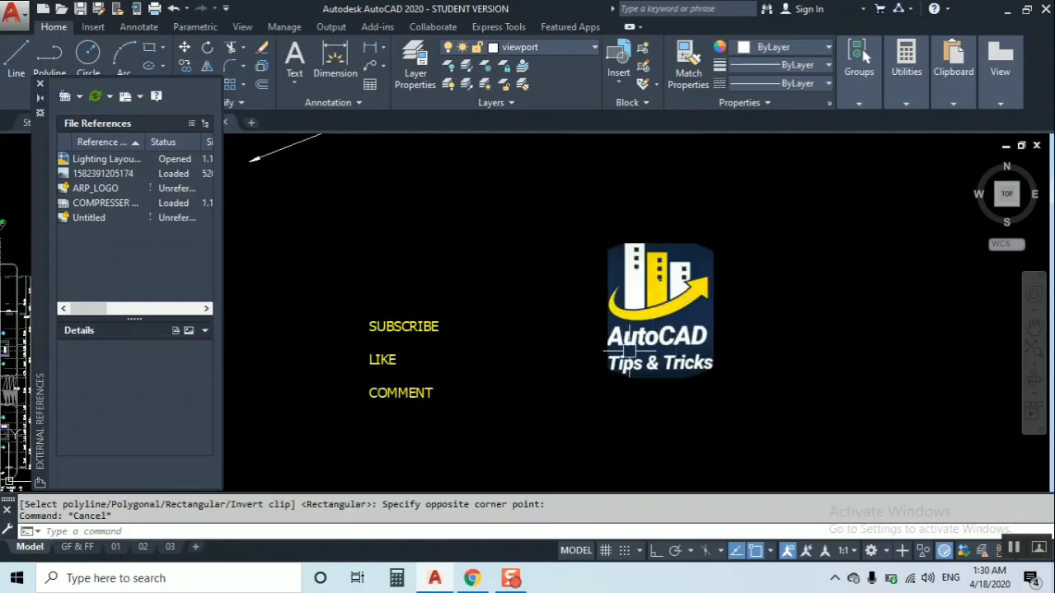
scroll(701, 338, down, 2)
scroll(722, 303, up, 2)
scroll(691, 289, up, 2)
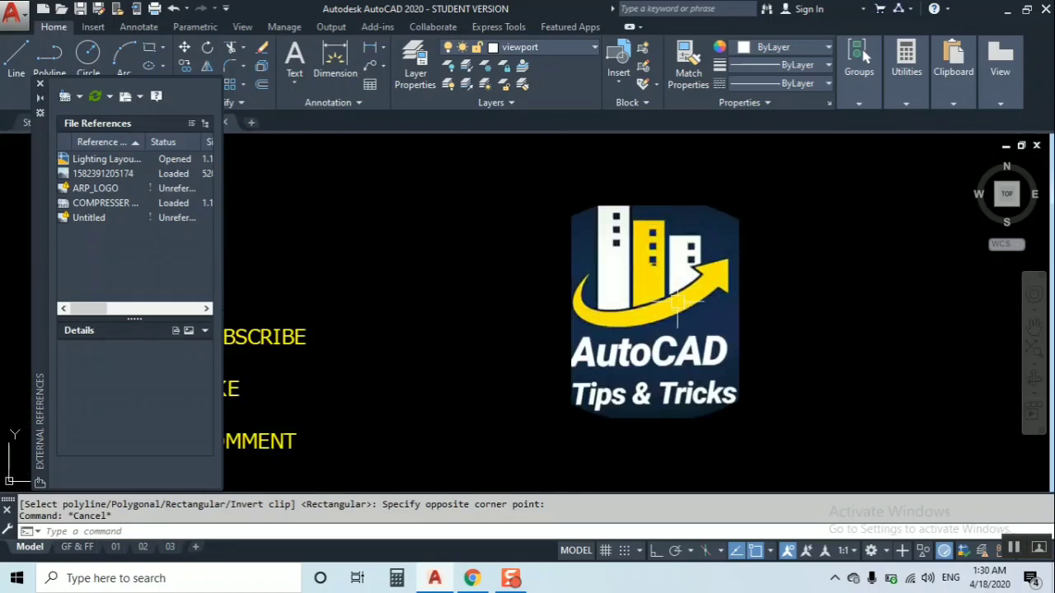
- Stretch the logo's clip boundary with its top-right grip, then close the External References palette
click(740, 227)
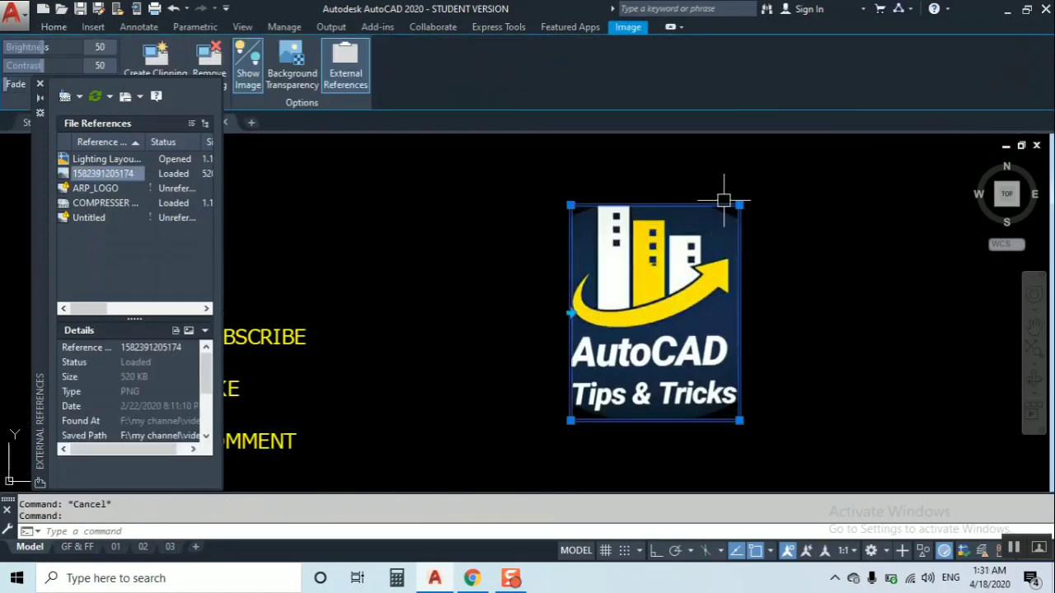
click(740, 204)
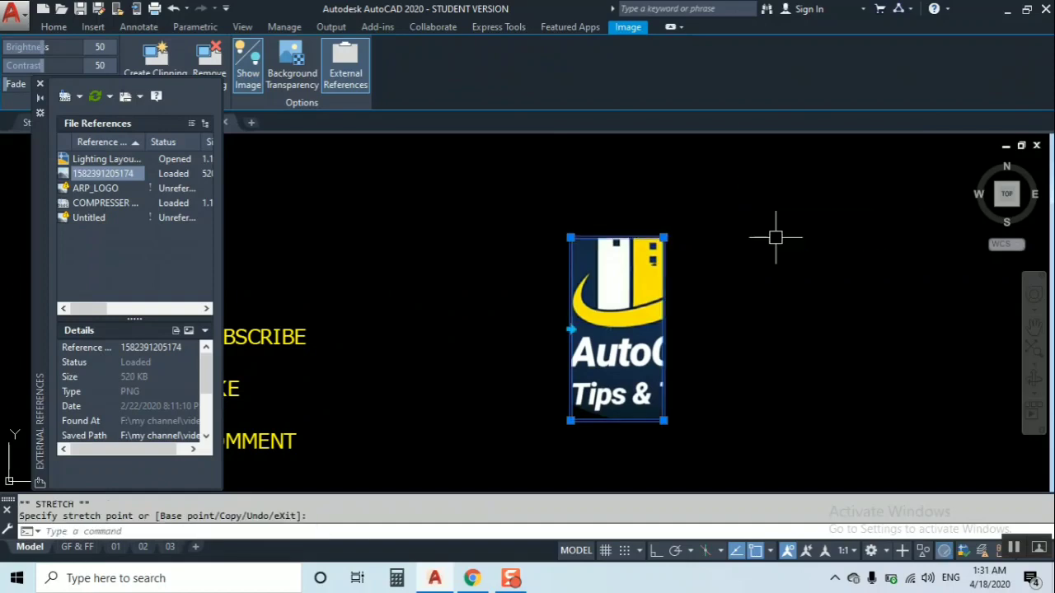
click(778, 236)
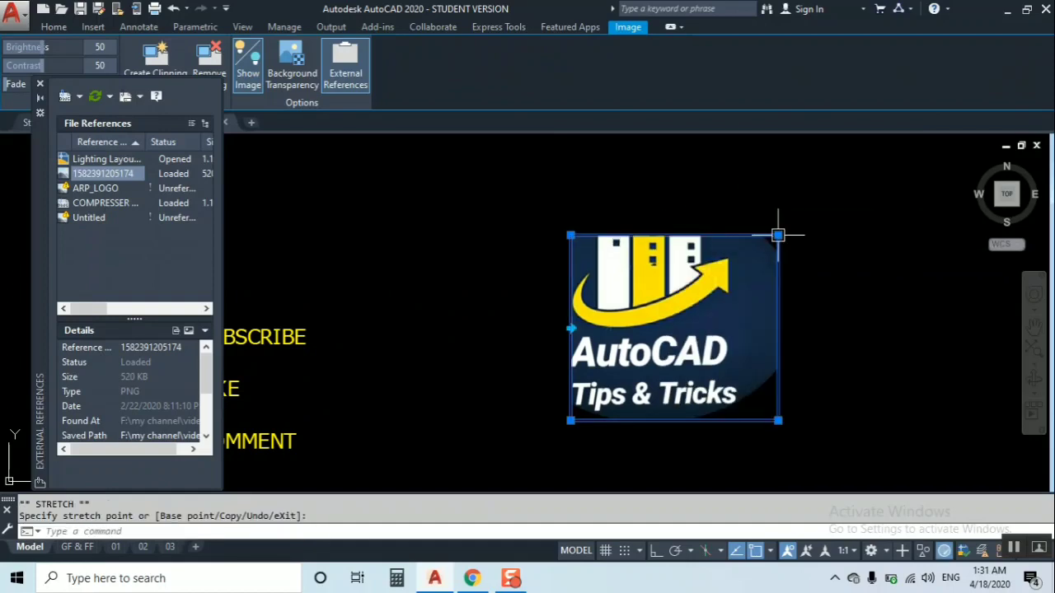
click(777, 234)
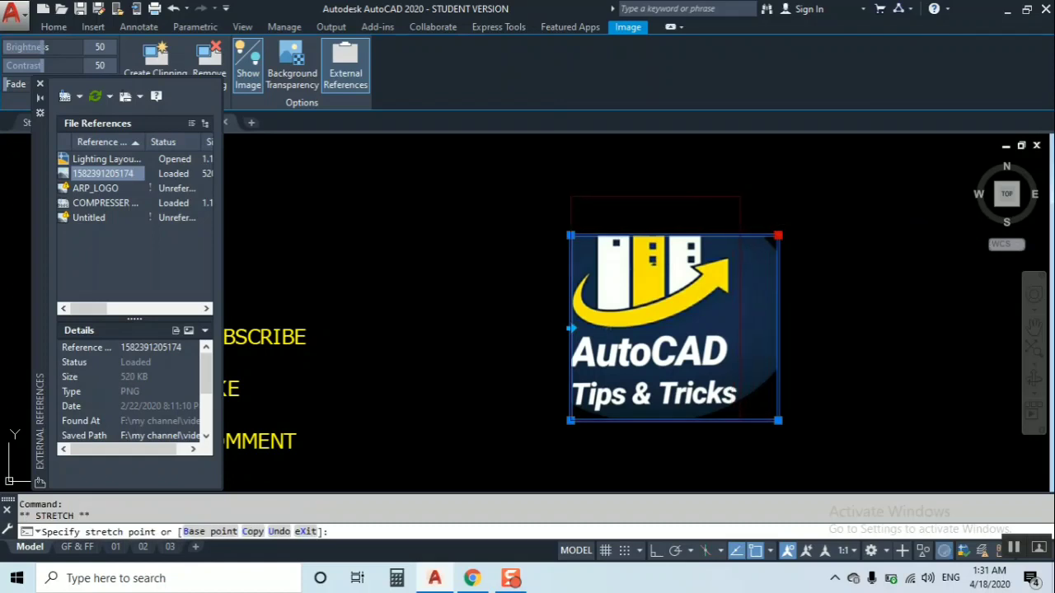
click(740, 198)
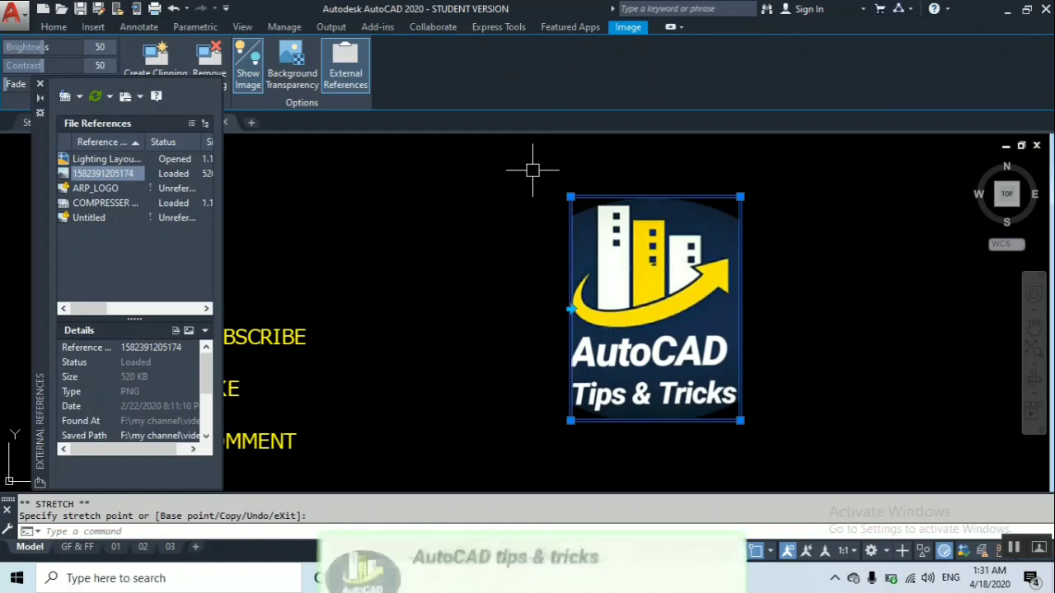
click(39, 84)
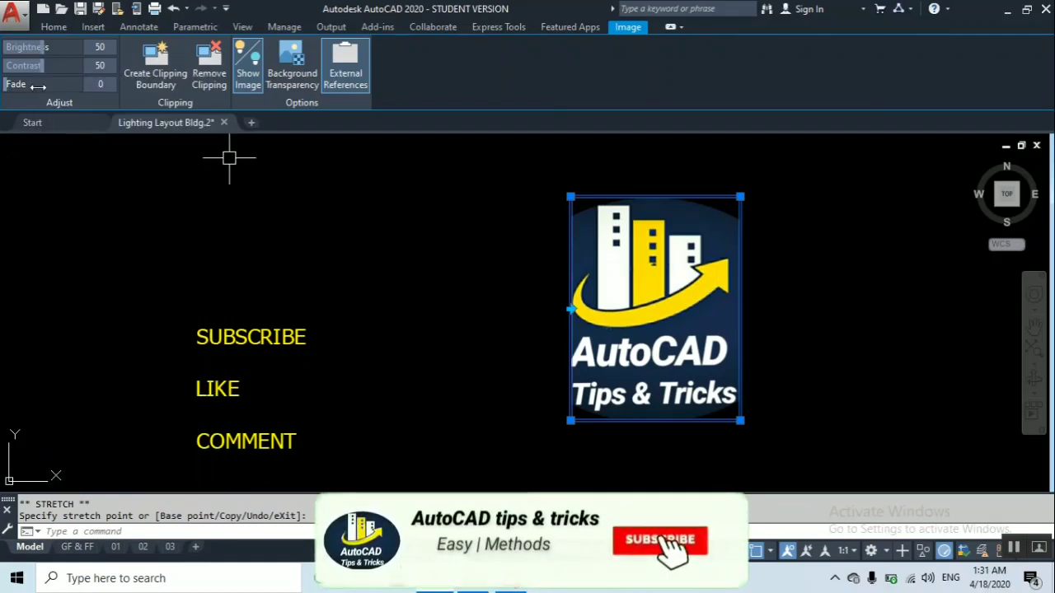
scroll(569, 242, down, 4)
- Draw a horizontal line below the callout with Ortho (F8) on
key(Escape)
scroll(544, 249, up, 2)
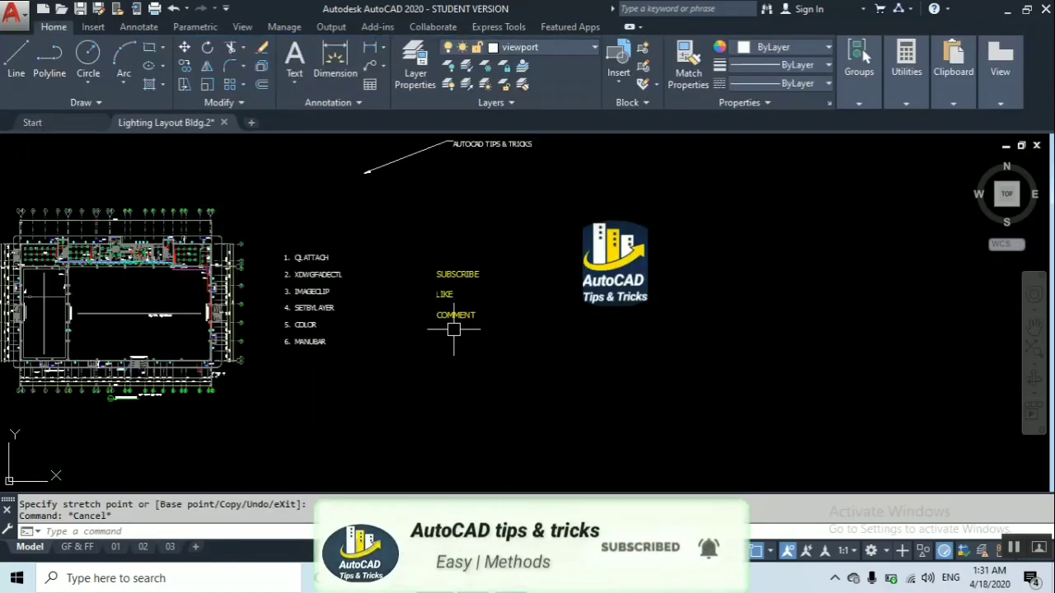
scroll(299, 292, up, 7)
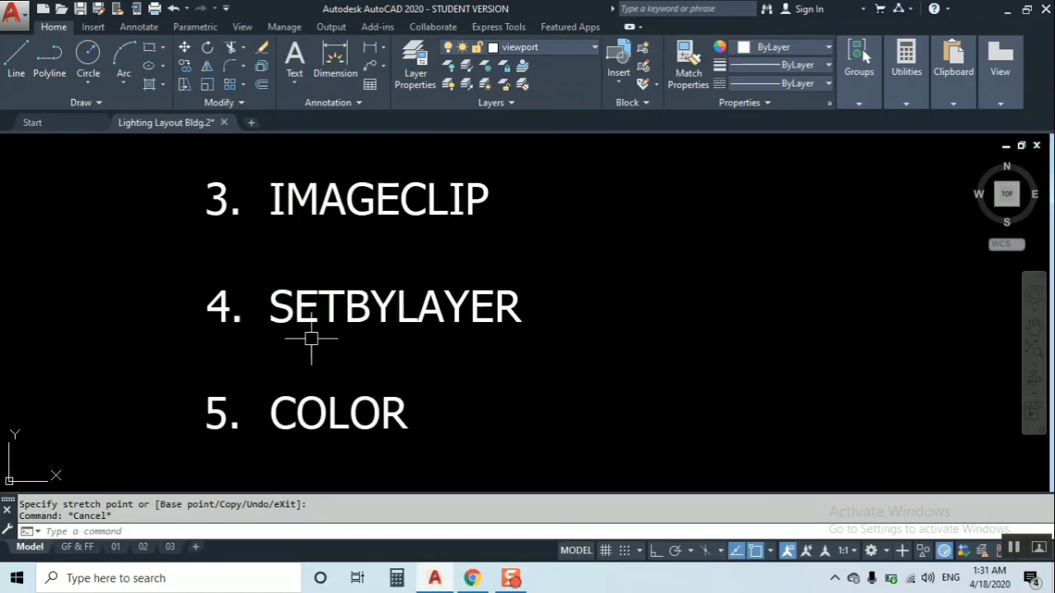
scroll(552, 292, down, 8)
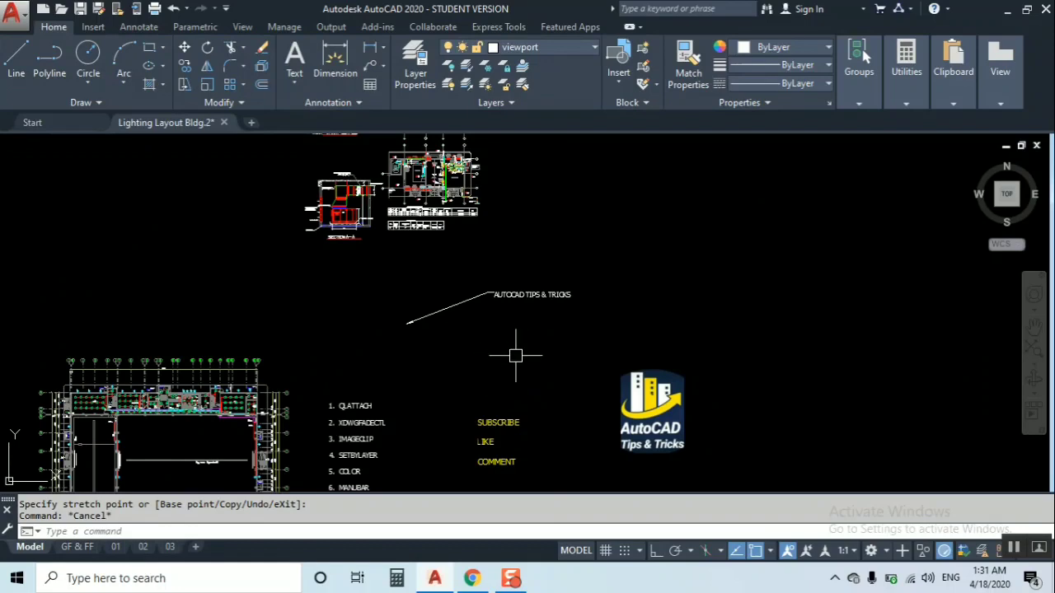
scroll(496, 372, up, 2)
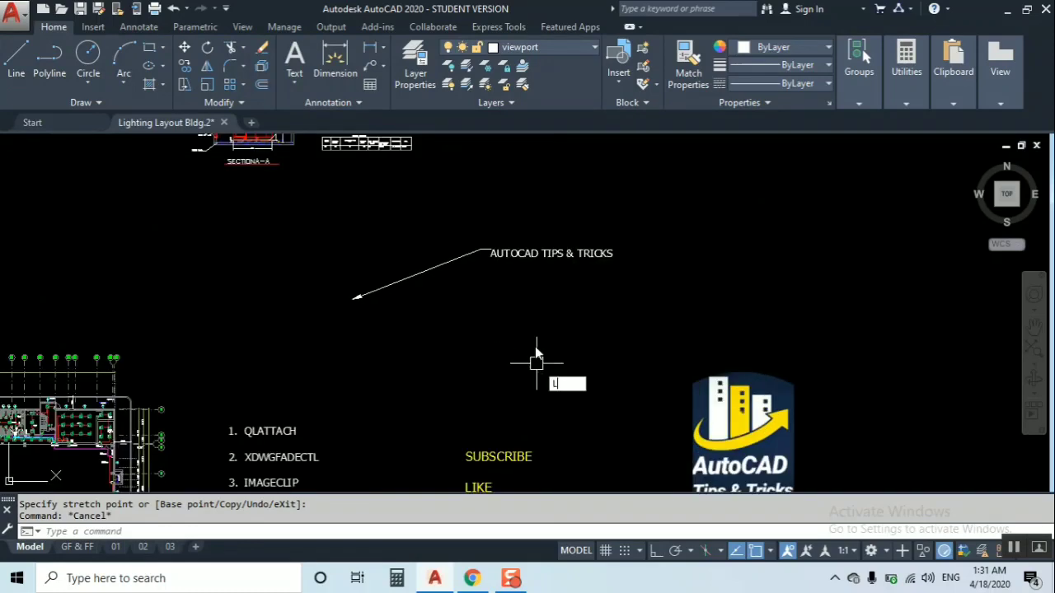
key(Return)
click(386, 352)
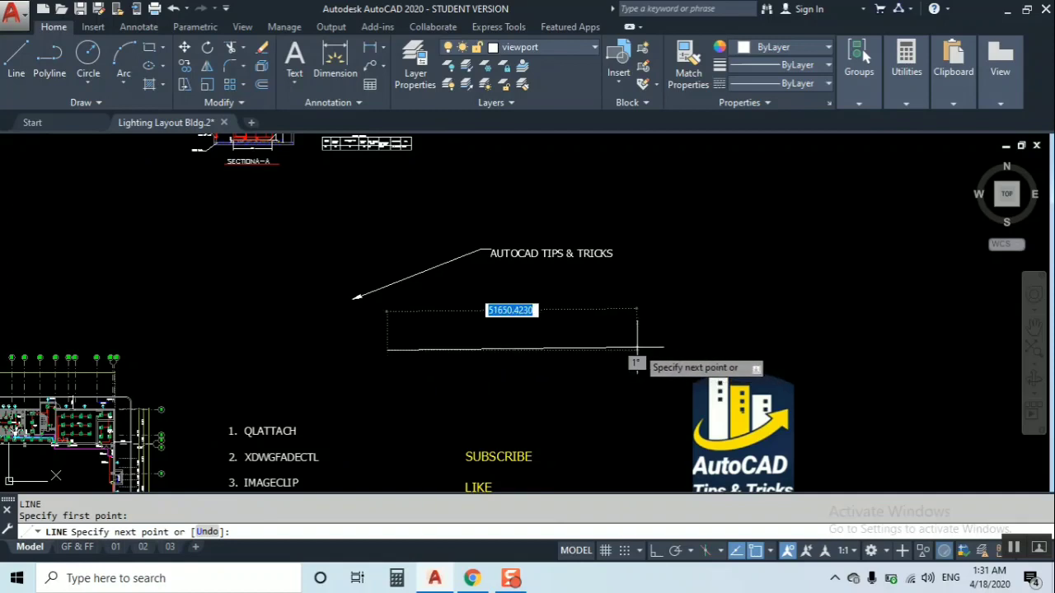
key(F8)
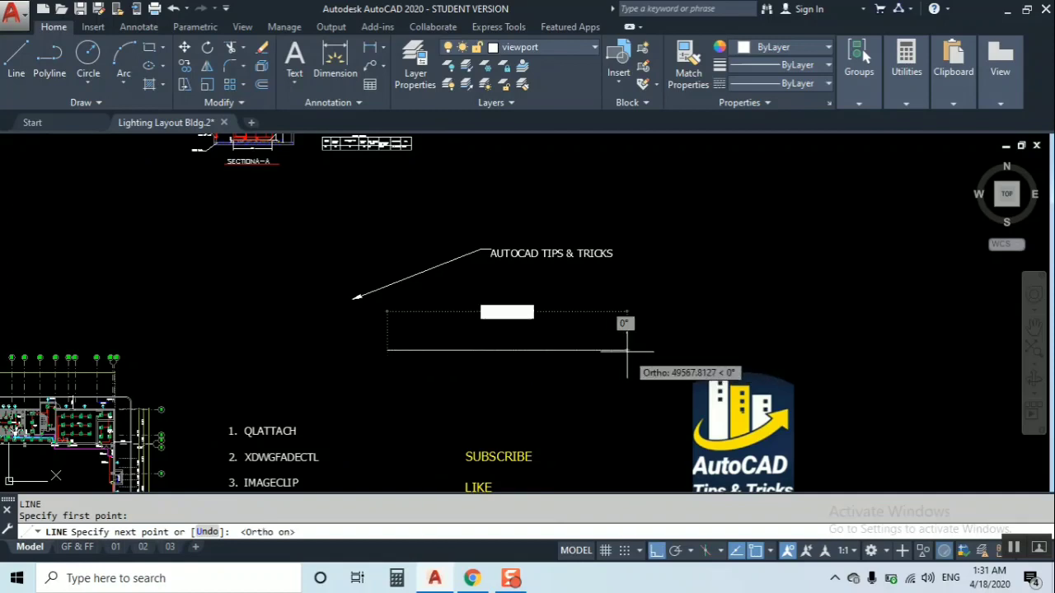
click(655, 350)
key(Escape)
- Give the new line ByBlock colour and move it onto the ROUTING OF ST L CABLE layer
click(610, 328)
click(562, 389)
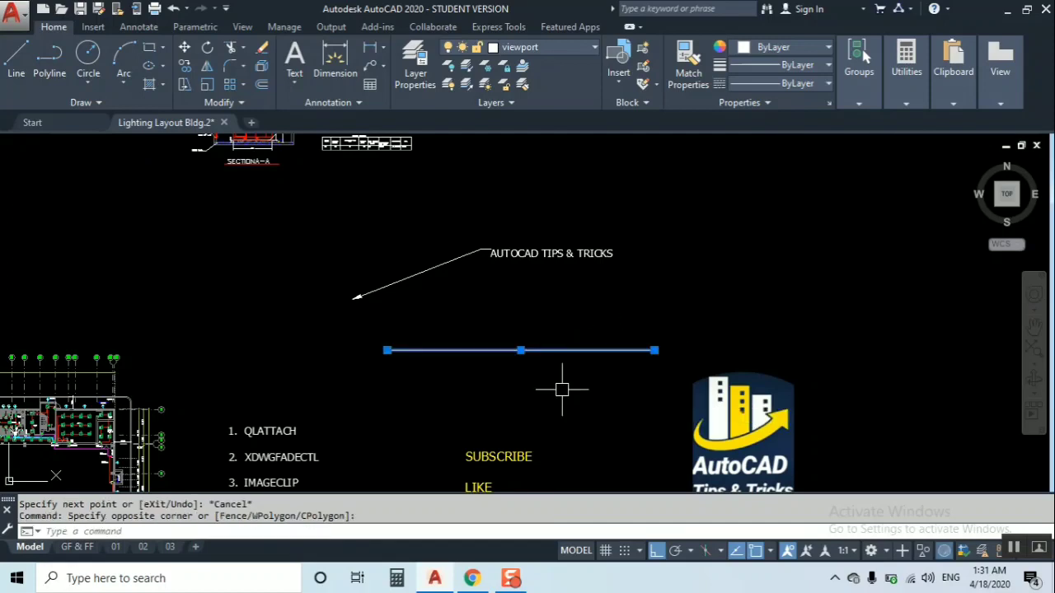
click(787, 47)
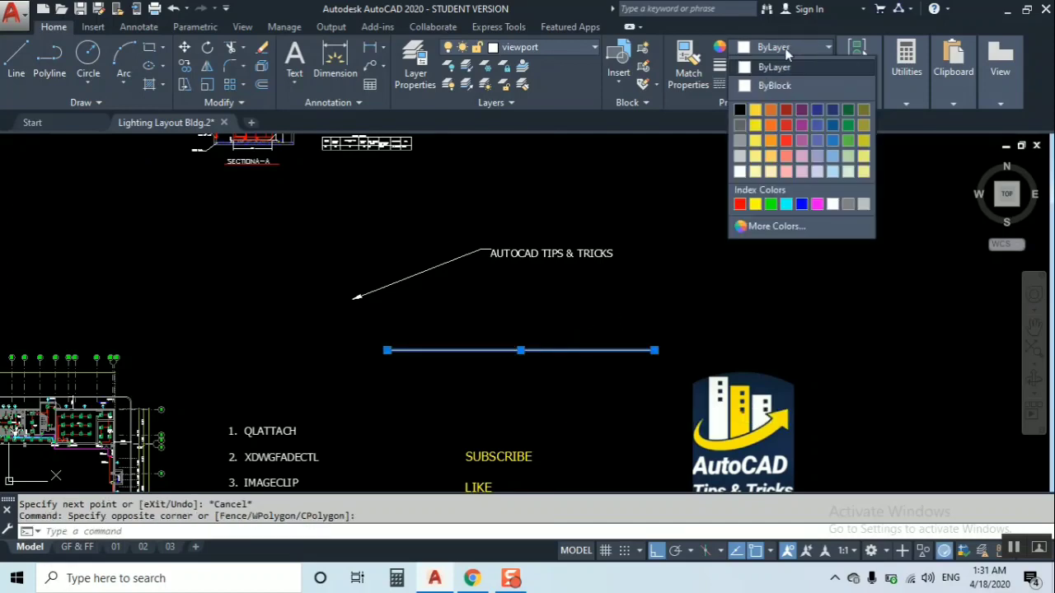
click(789, 86)
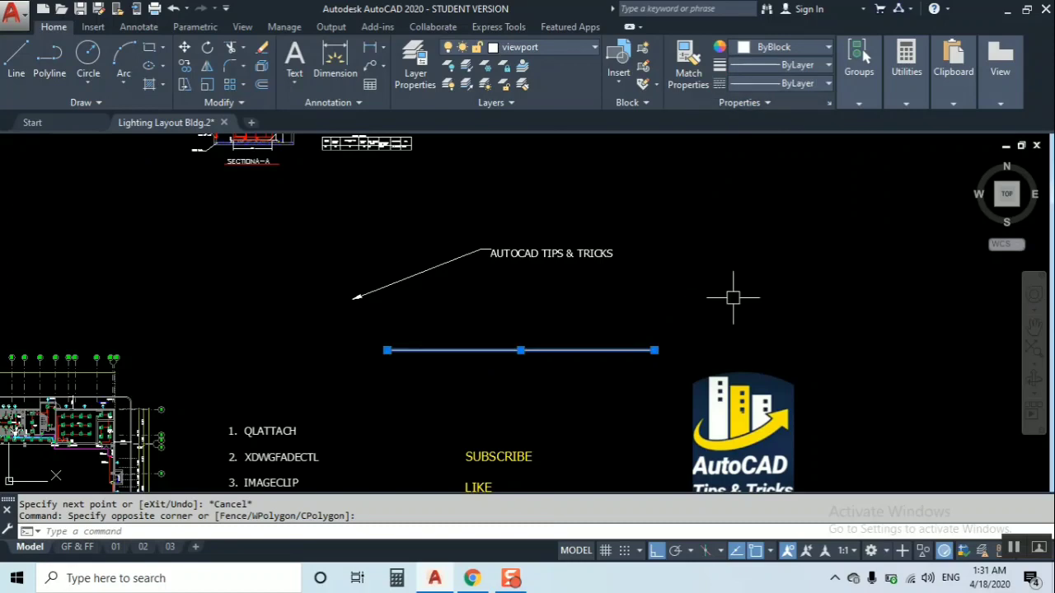
click(567, 47)
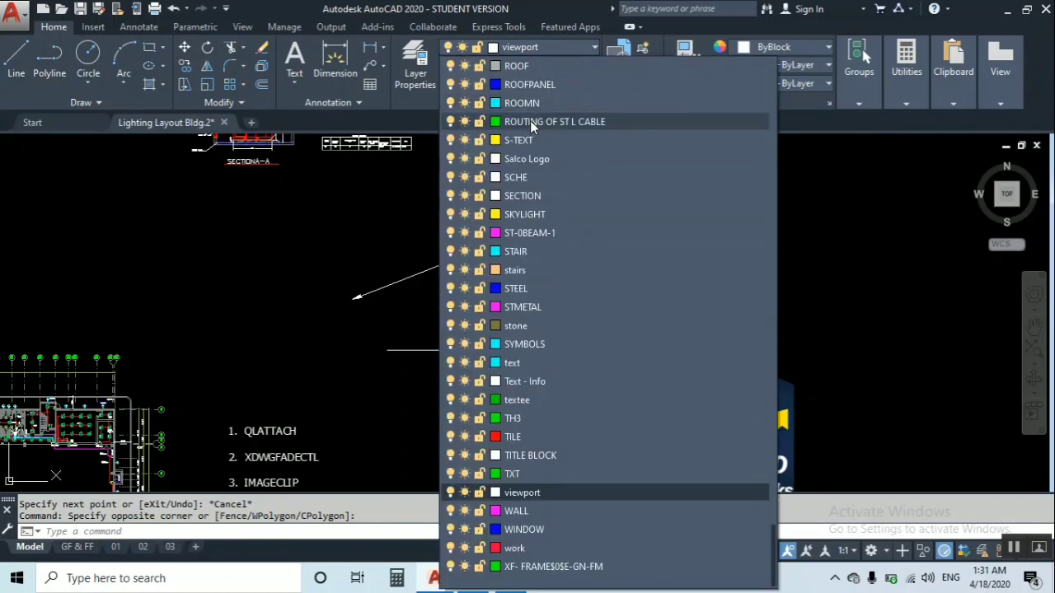
click(588, 124)
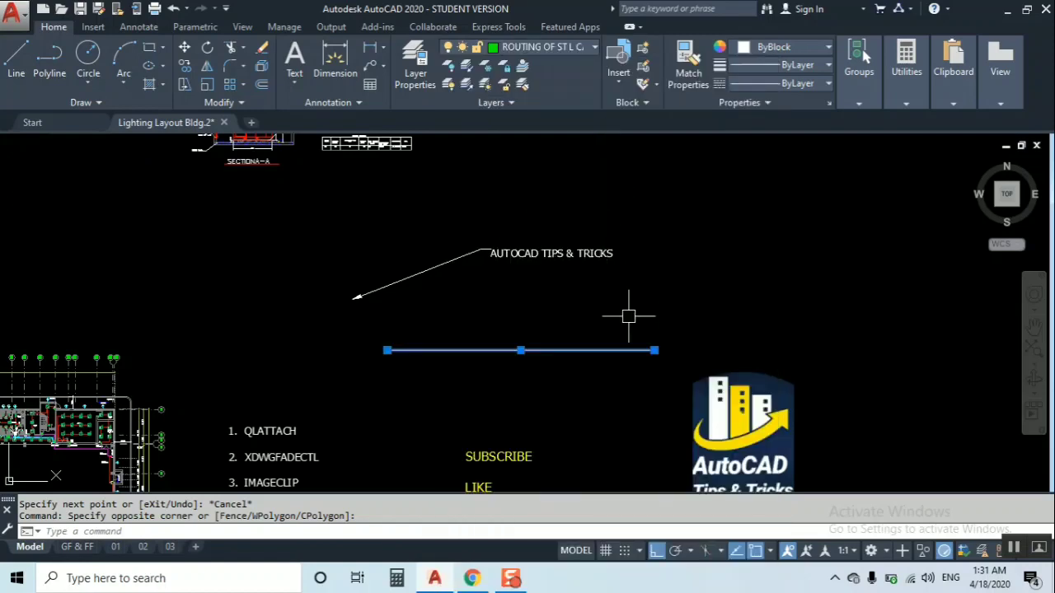
key(Escape)
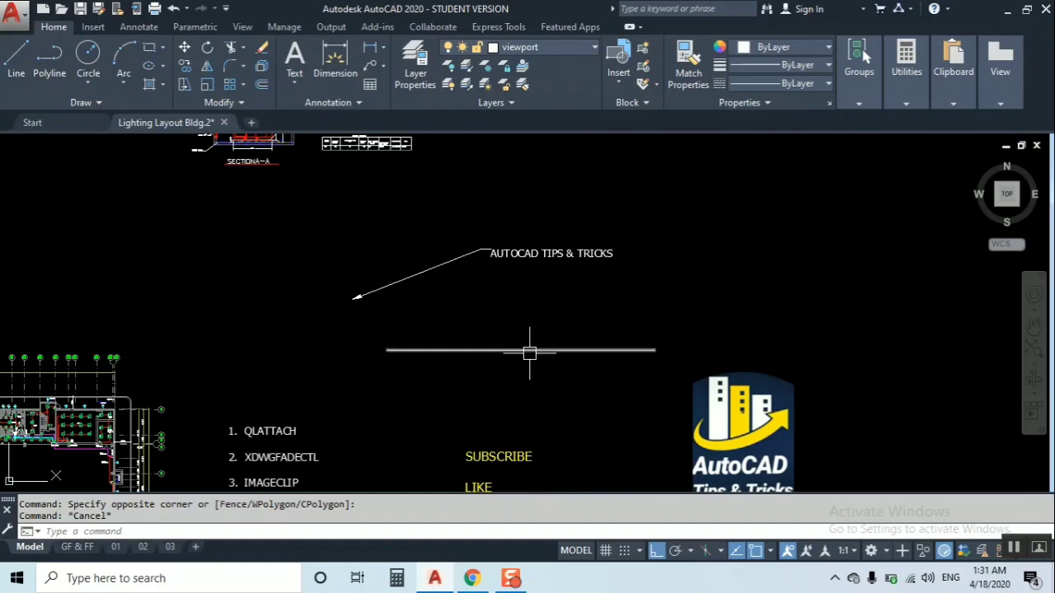
- Start SETBYLAYER and window-select the whole drawing, all 4137 objects
scroll(677, 251, down, 5)
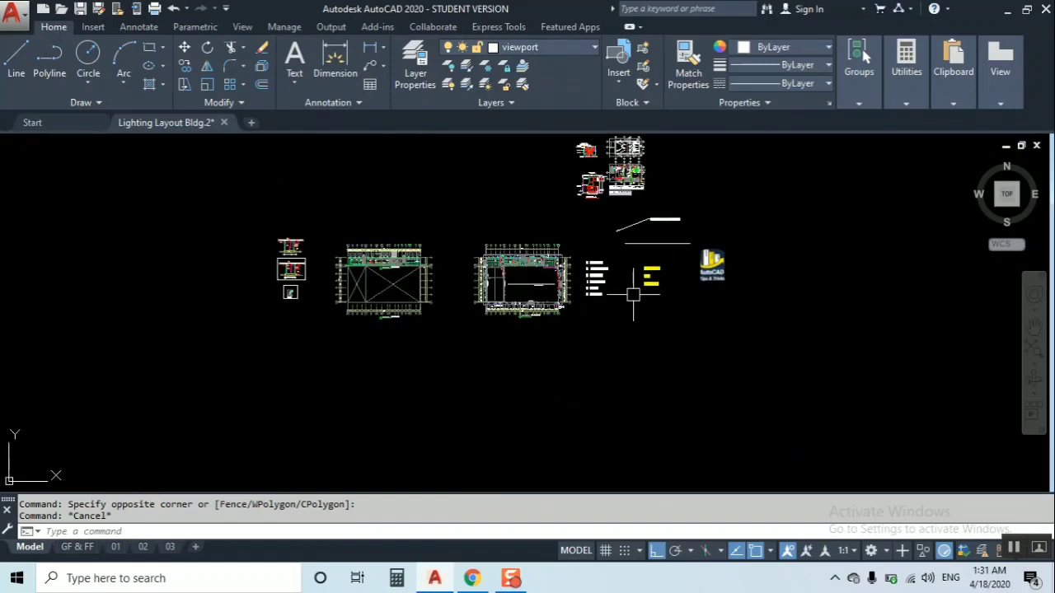
scroll(671, 278, up, 5)
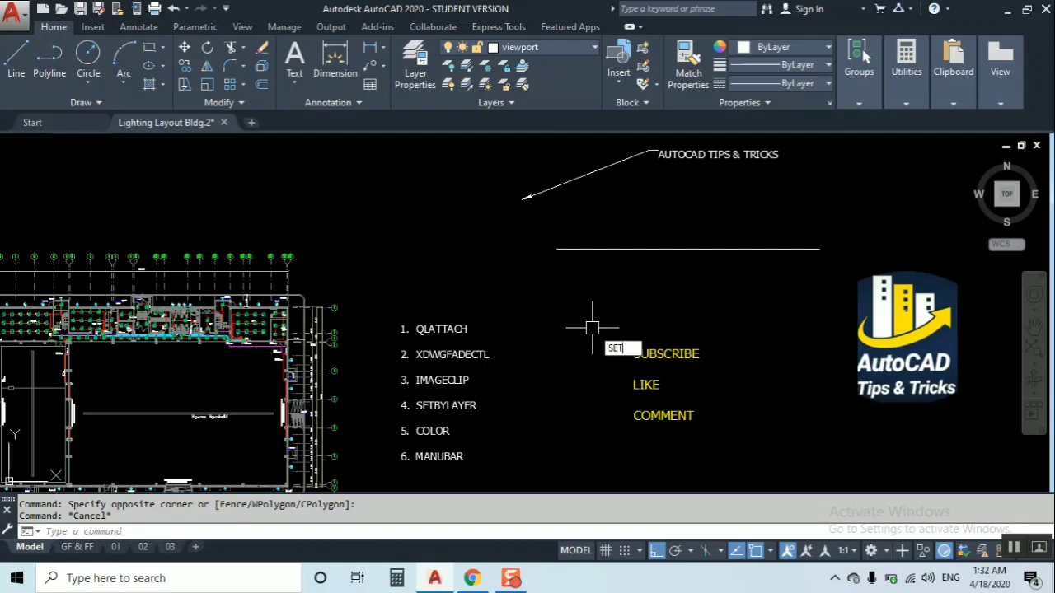
text(BY)
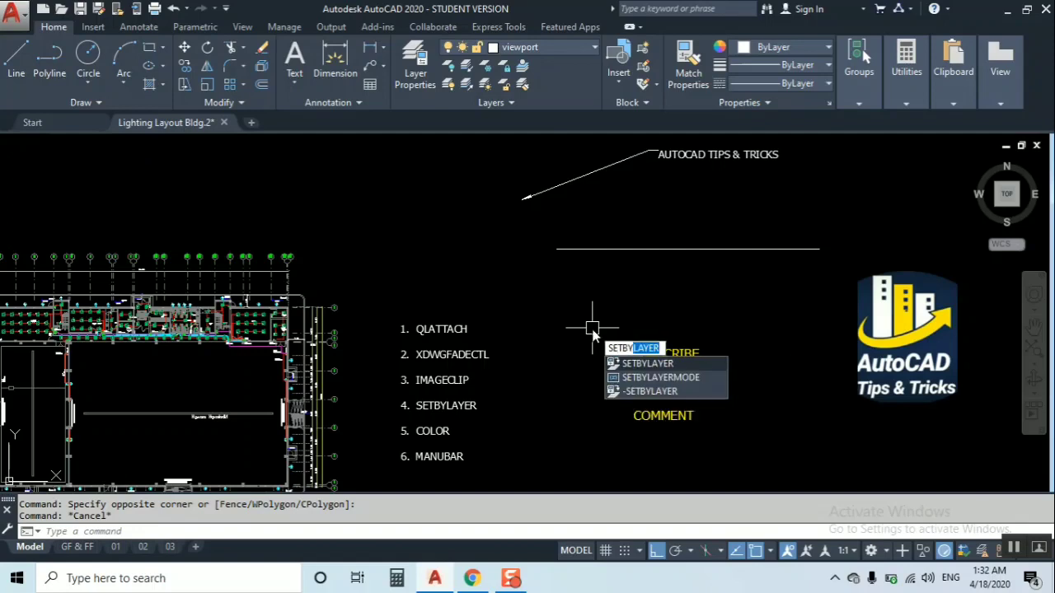
key(Return)
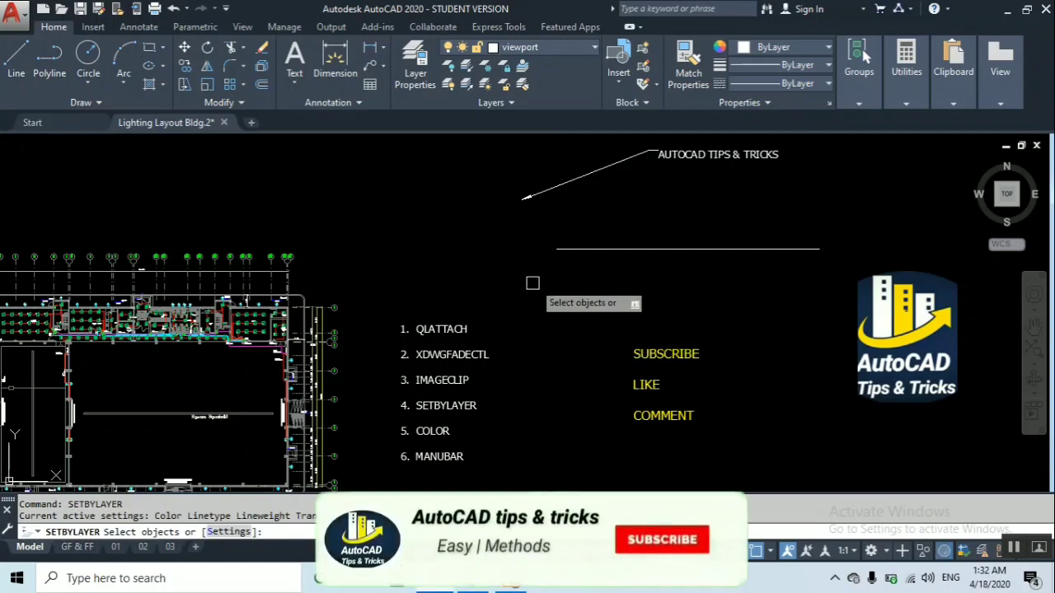
scroll(540, 279, down, 6)
click(264, 169)
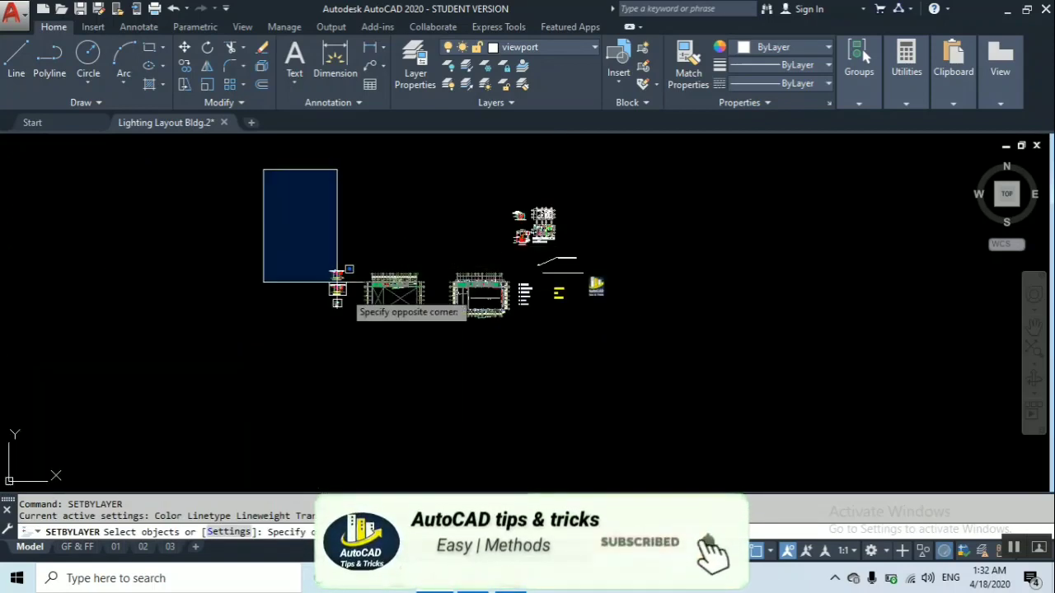
click(701, 367)
scroll(604, 269, up, 2)
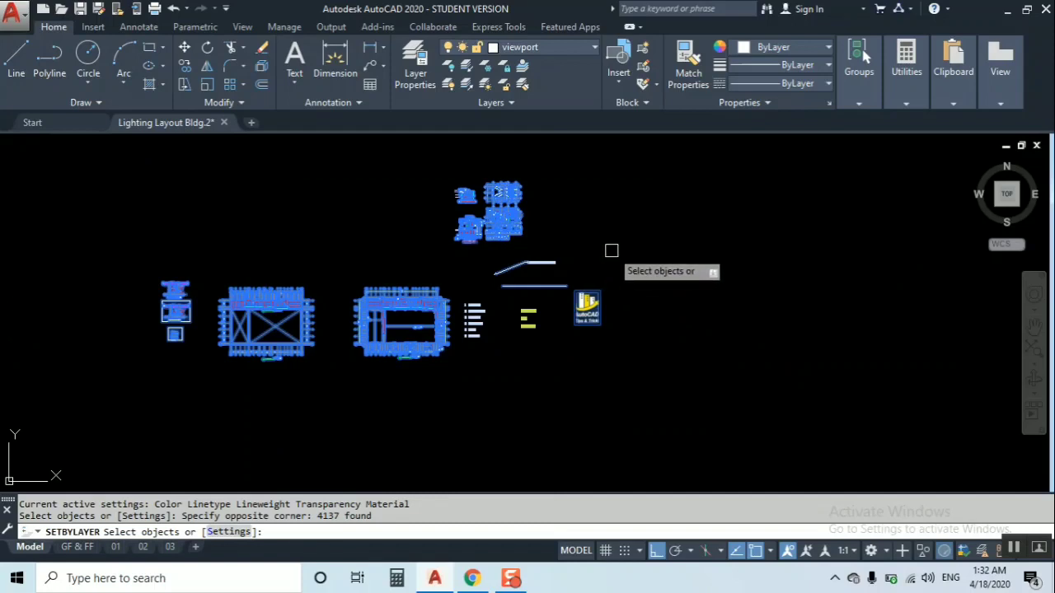
key(Return)
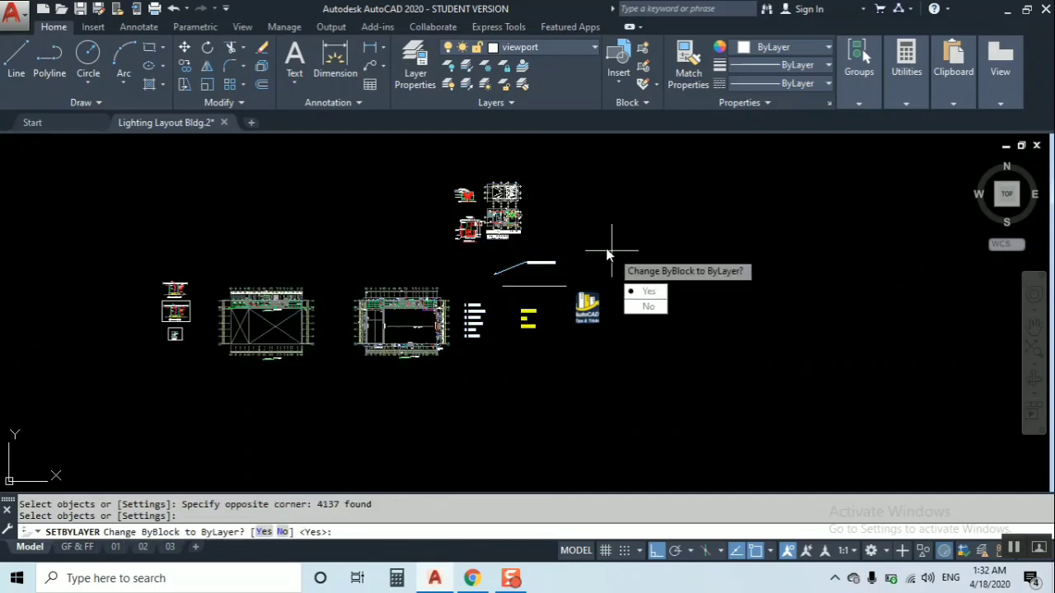
- Answer Yes to changing ByBlock to ByLayer and Yes to including blocks, then check the horizontal line
click(651, 293)
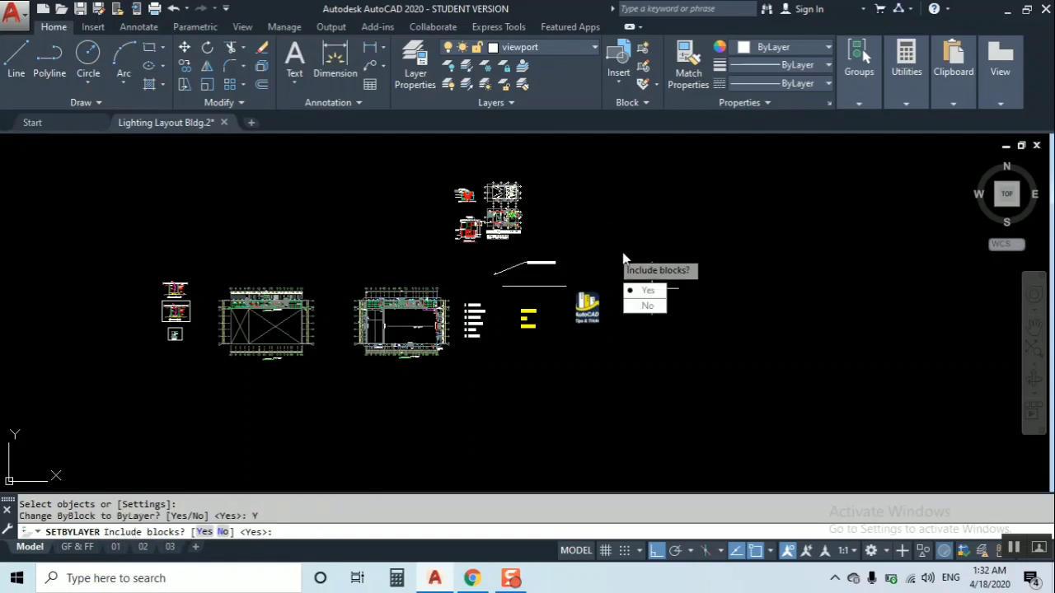
click(646, 292)
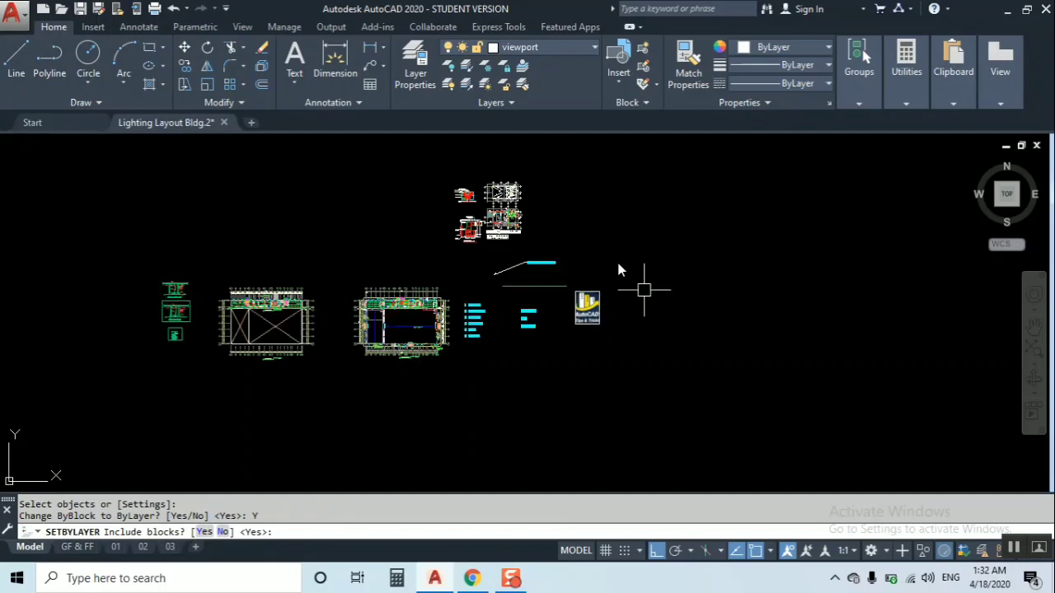
scroll(532, 293, up, 5)
scroll(530, 305, up, 2)
scroll(545, 277, down, 2)
click(548, 285)
scroll(557, 284, down, 3)
scroll(560, 264, up, 6)
scroll(499, 294, down, 3)
scroll(585, 299, up, 2)
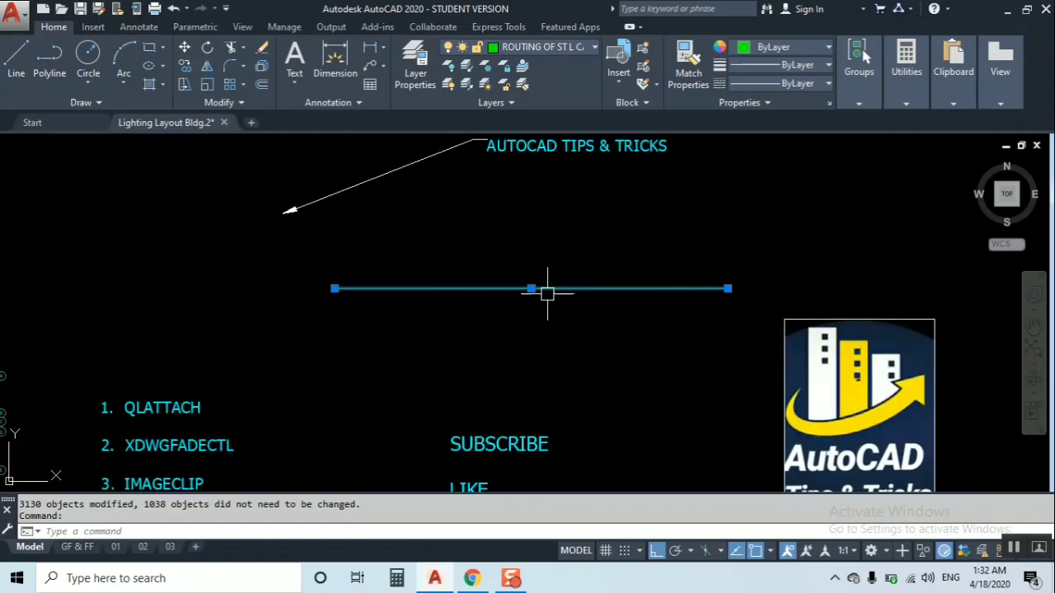
key(Escape)
scroll(529, 295, down, 2)
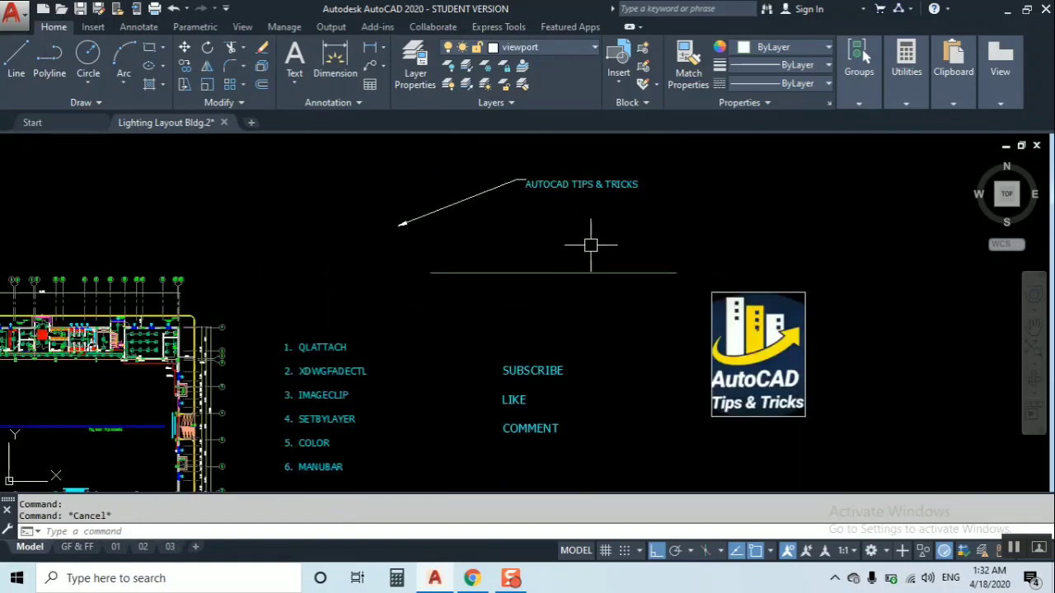
scroll(431, 356, up, 1)
scroll(446, 413, up, 5)
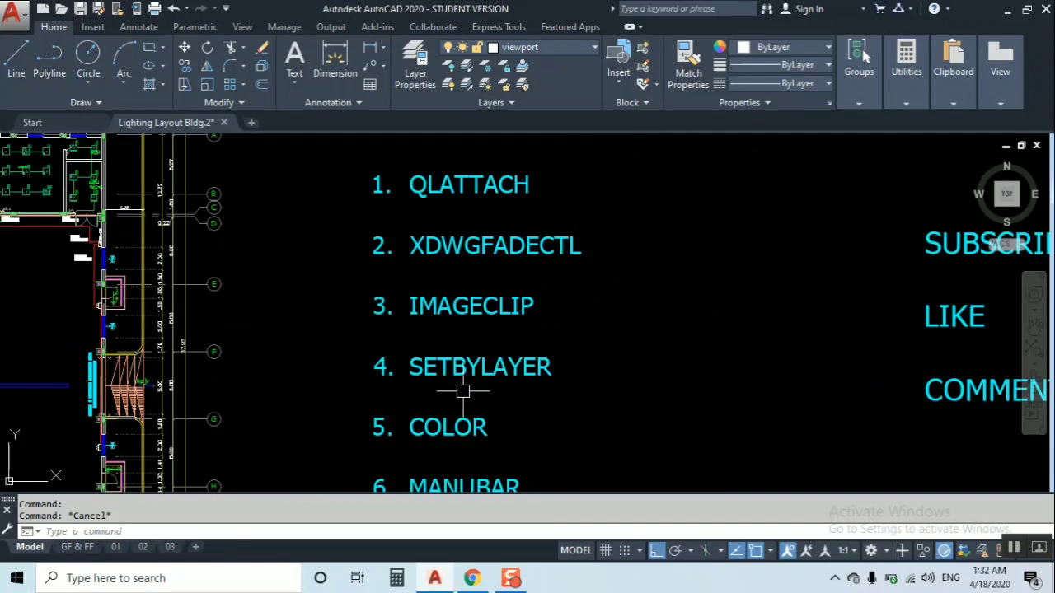
scroll(474, 326, down, 5)
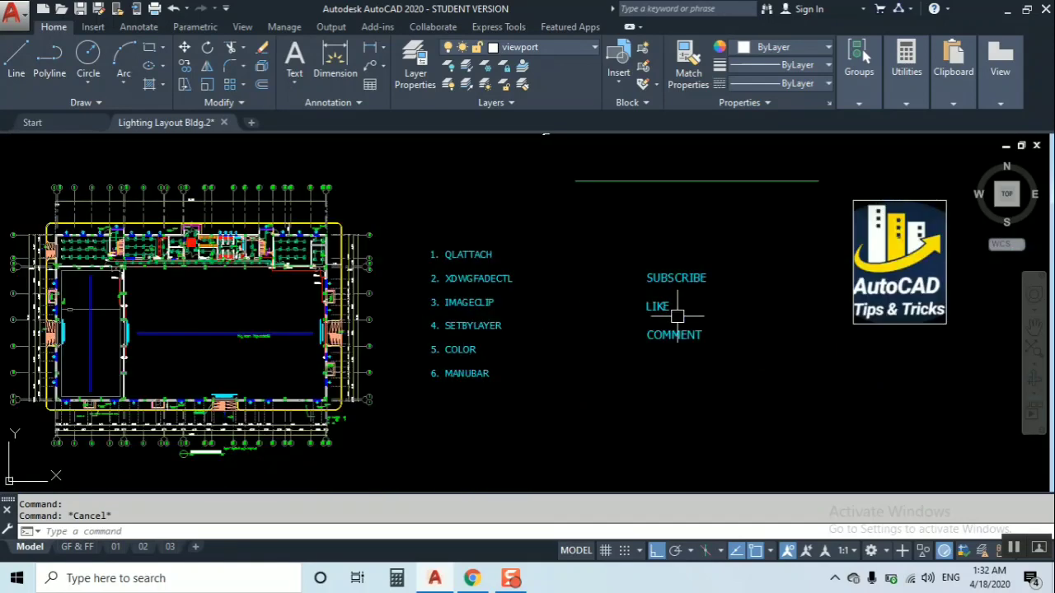
scroll(468, 301, up, 2)
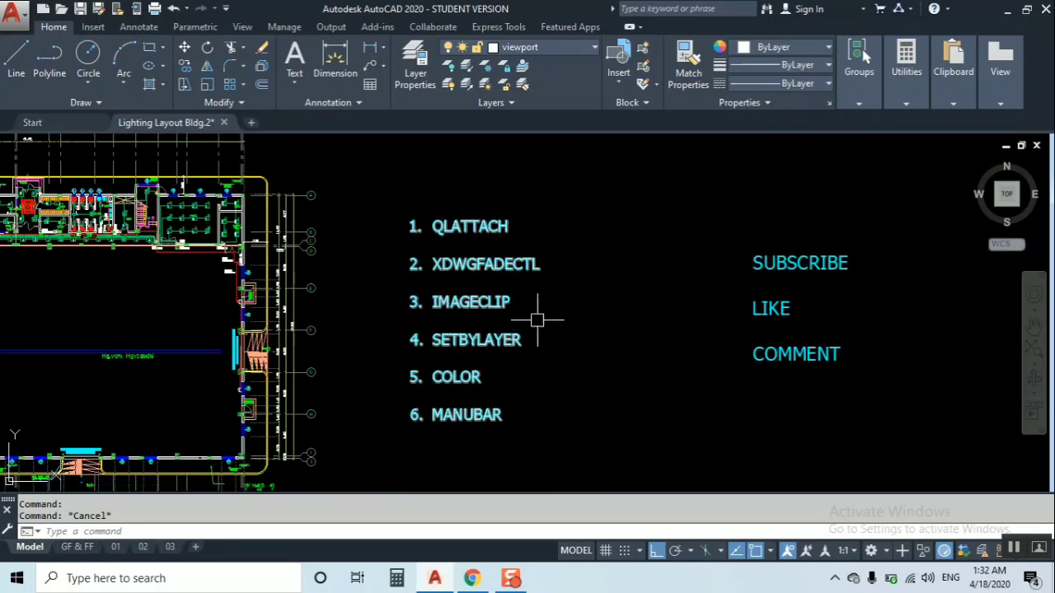
scroll(536, 329, up, 2)
scroll(534, 313, down, 4)
scroll(482, 338, up, 2)
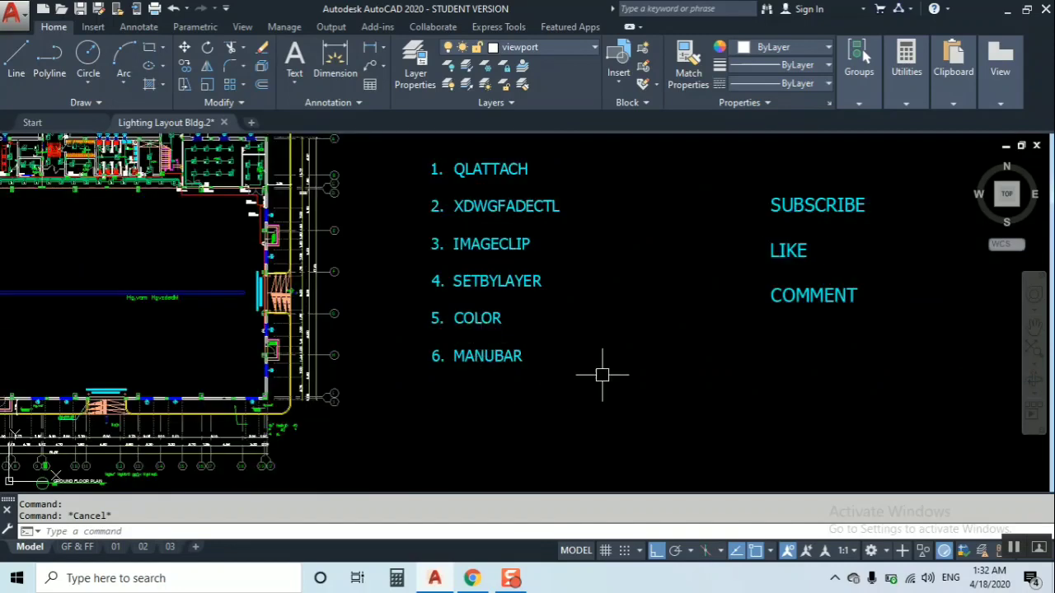
key(Escape)
scroll(495, 299, down, 3)
scroll(496, 322, up, 3)
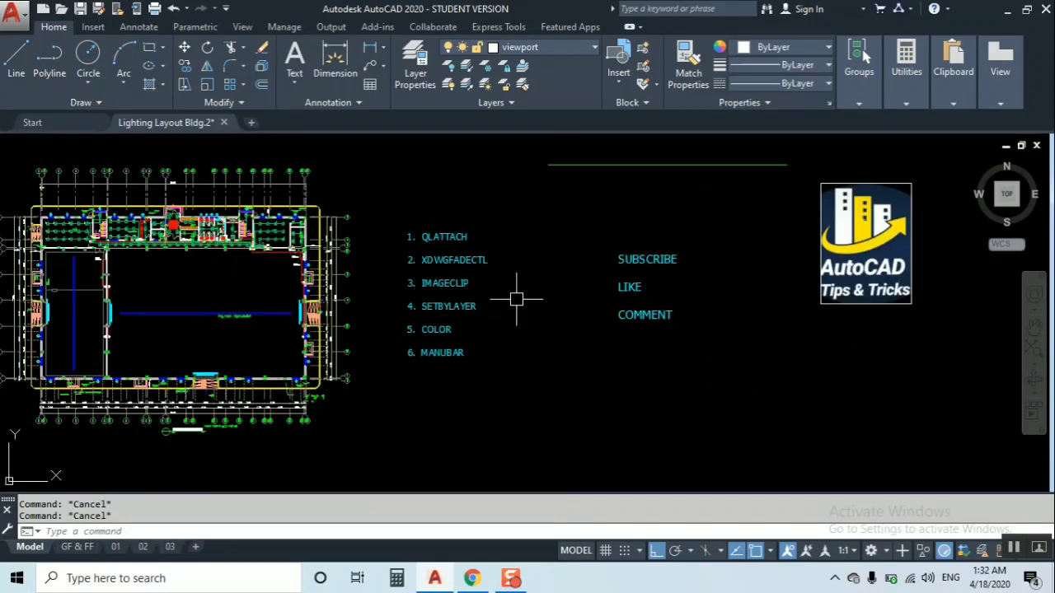
scroll(524, 308, down, 2)
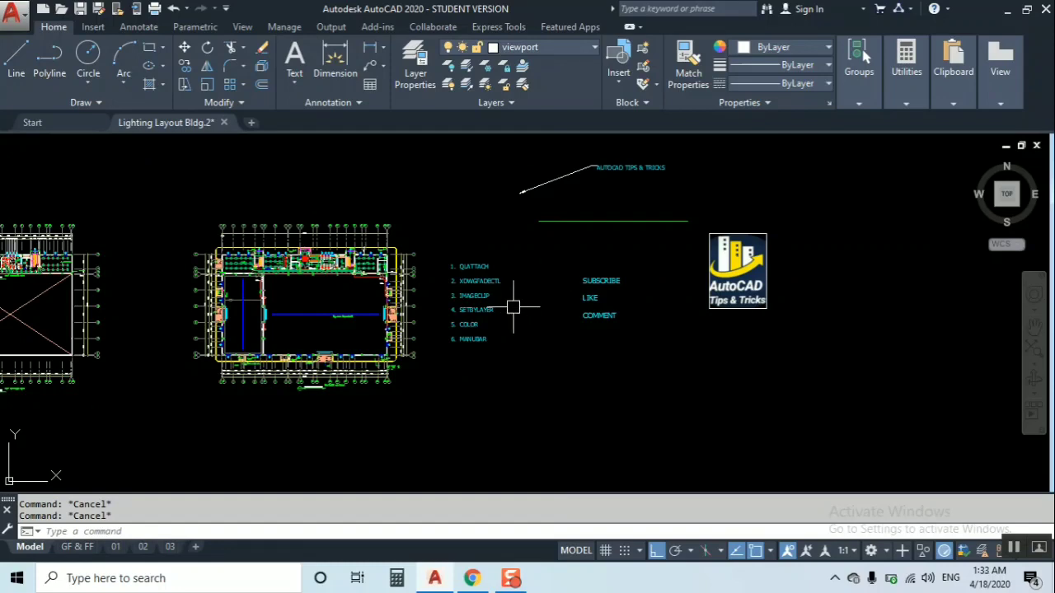
- Make magenta the current colour for new objects via the COLOR dialog
scroll(488, 334, up, 4)
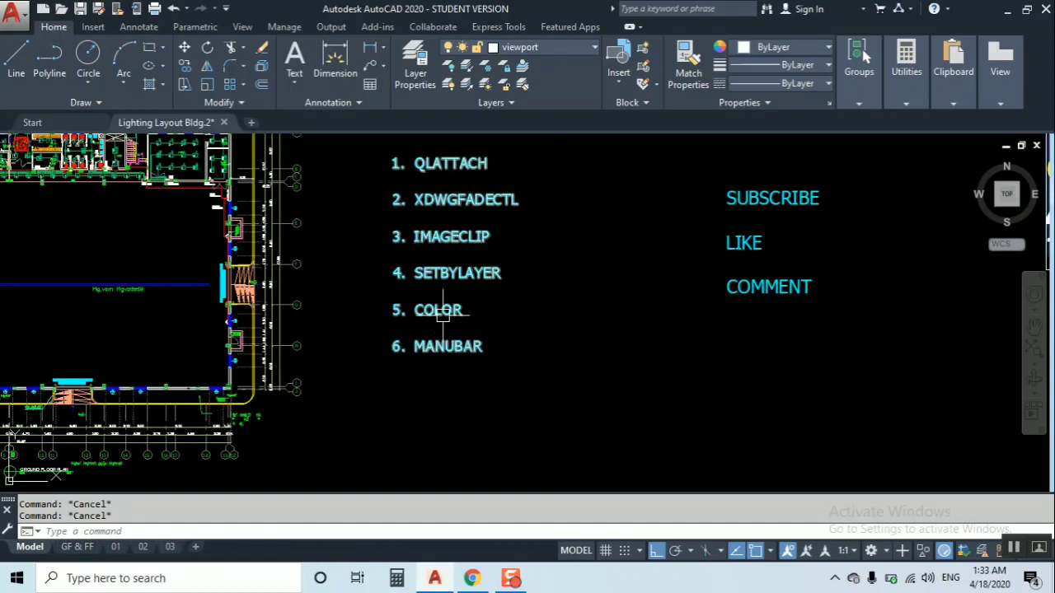
scroll(434, 313, up, 2)
scroll(428, 314, down, 2)
scroll(462, 323, up, 2)
scroll(492, 329, down, 2)
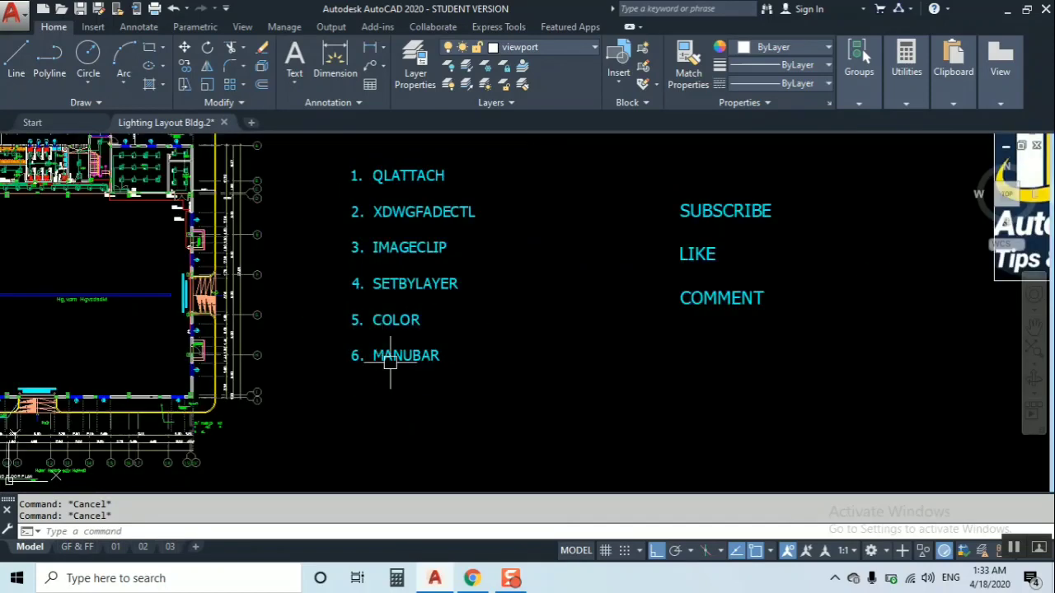
scroll(412, 370, down, 1)
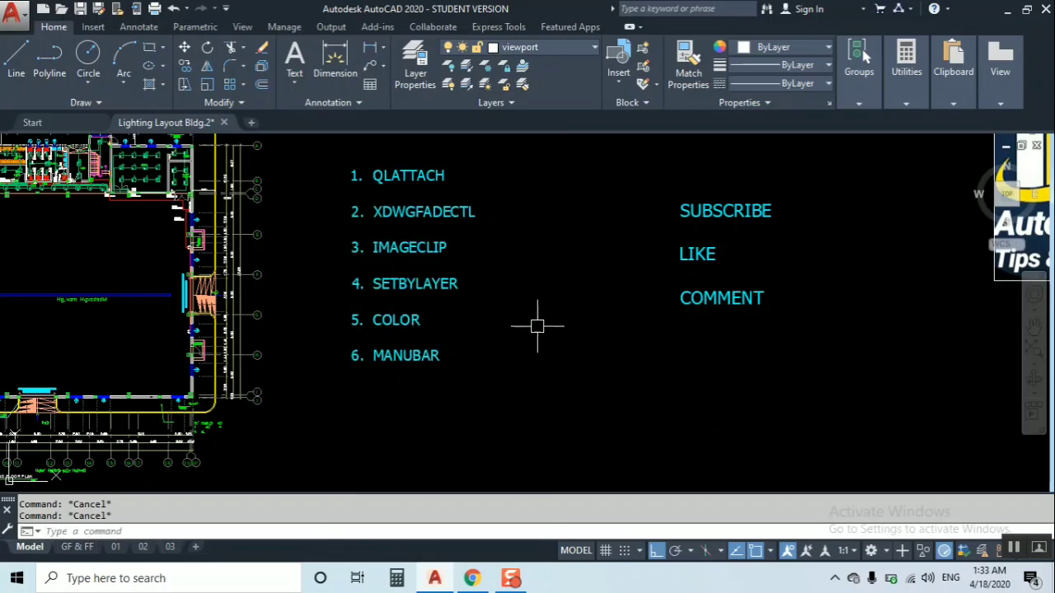
scroll(537, 332, down, 3)
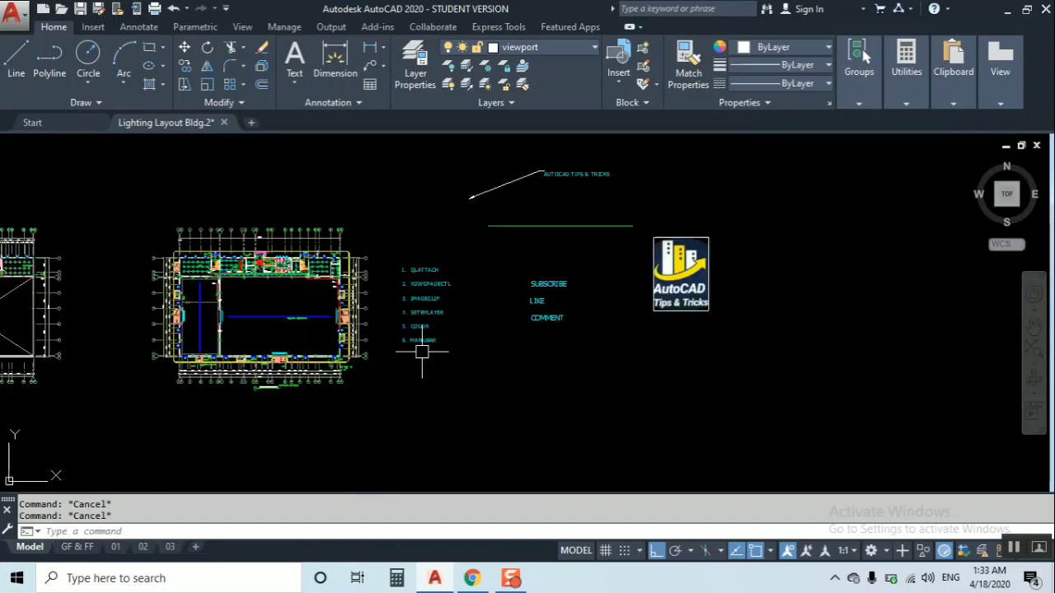
click(528, 225)
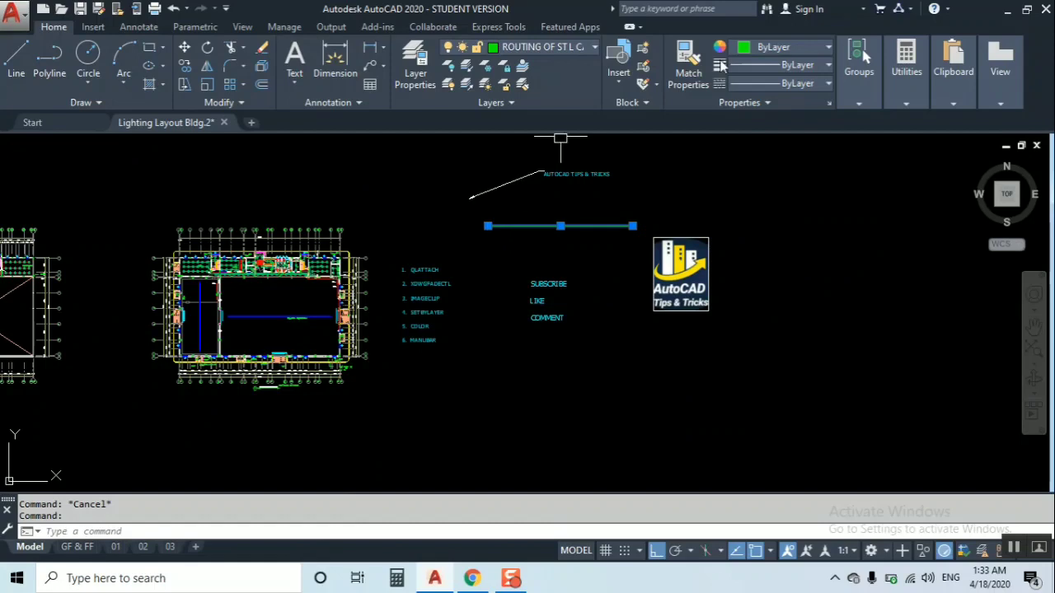
text(color)
key(Return)
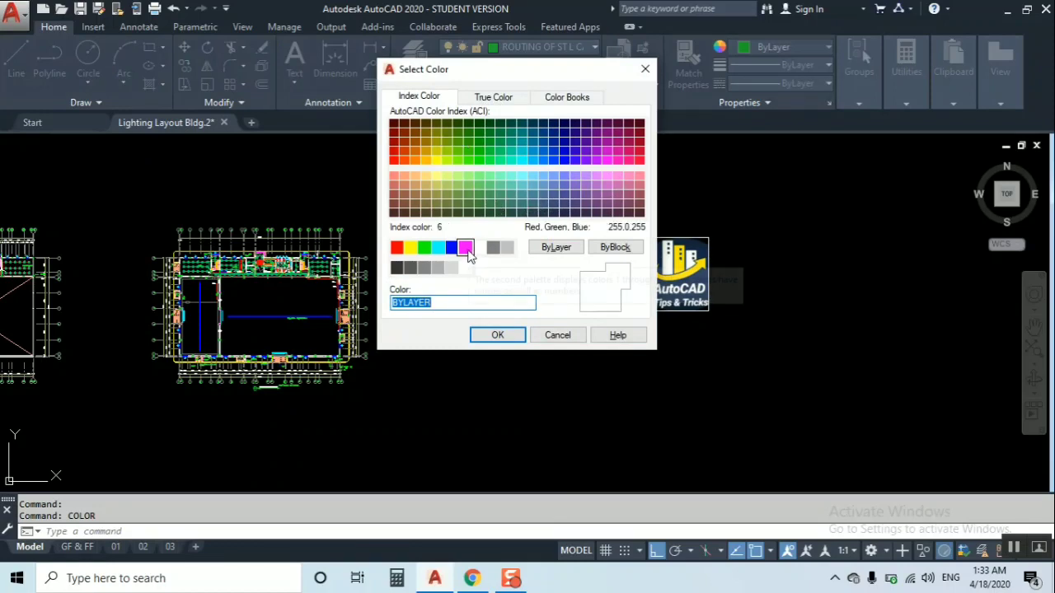
click(466, 249)
click(495, 338)
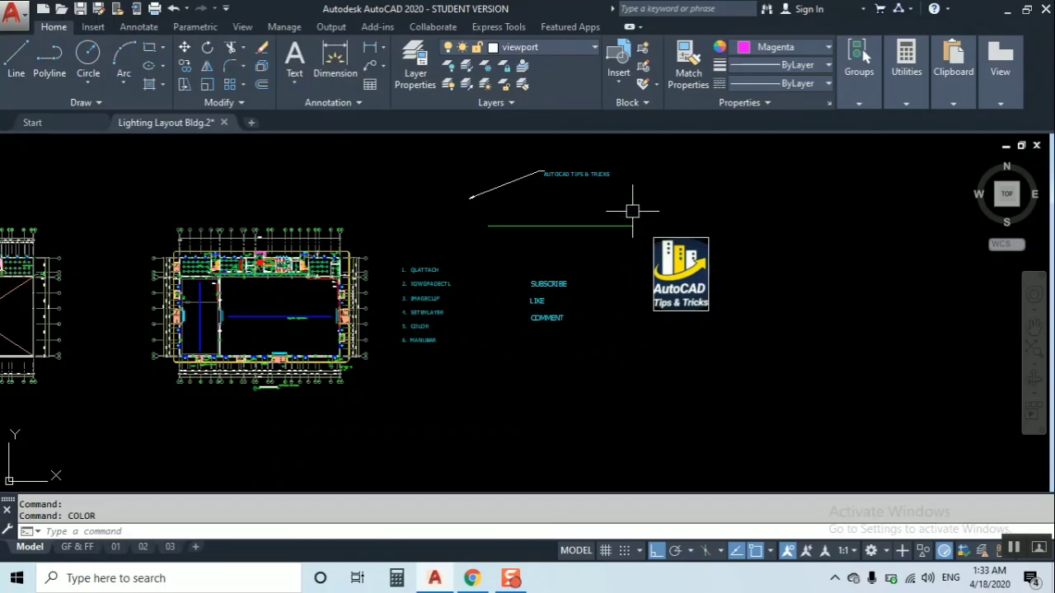
- Draw a magenta horizontal line in empty space to the right
middle_drag(645, 214, 386, 291)
key(Escape)
text(l)
key(Return)
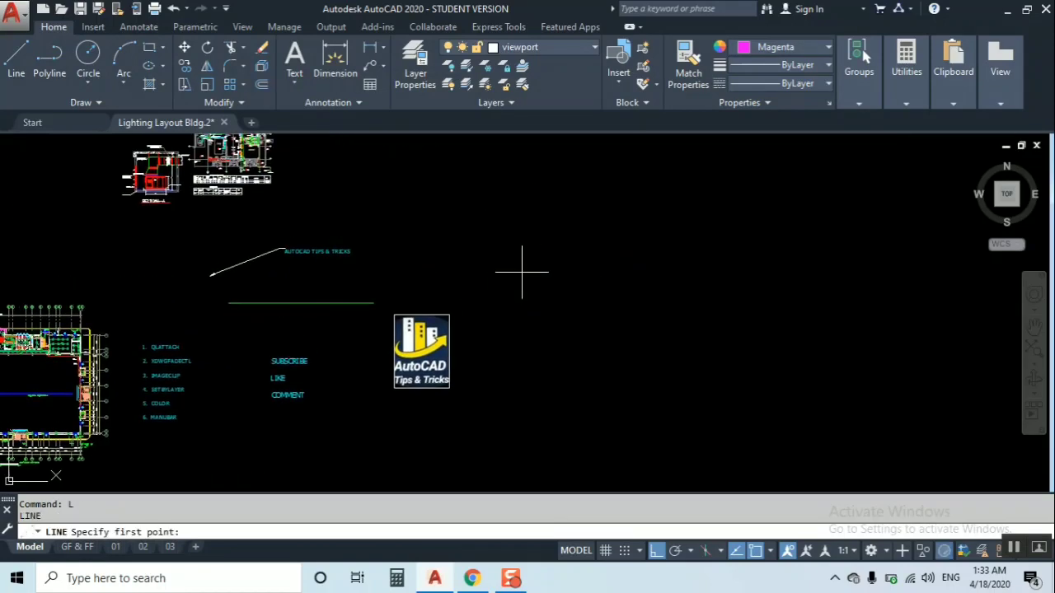
click(522, 272)
click(725, 273)
key(Escape)
scroll(610, 239, down, 3)
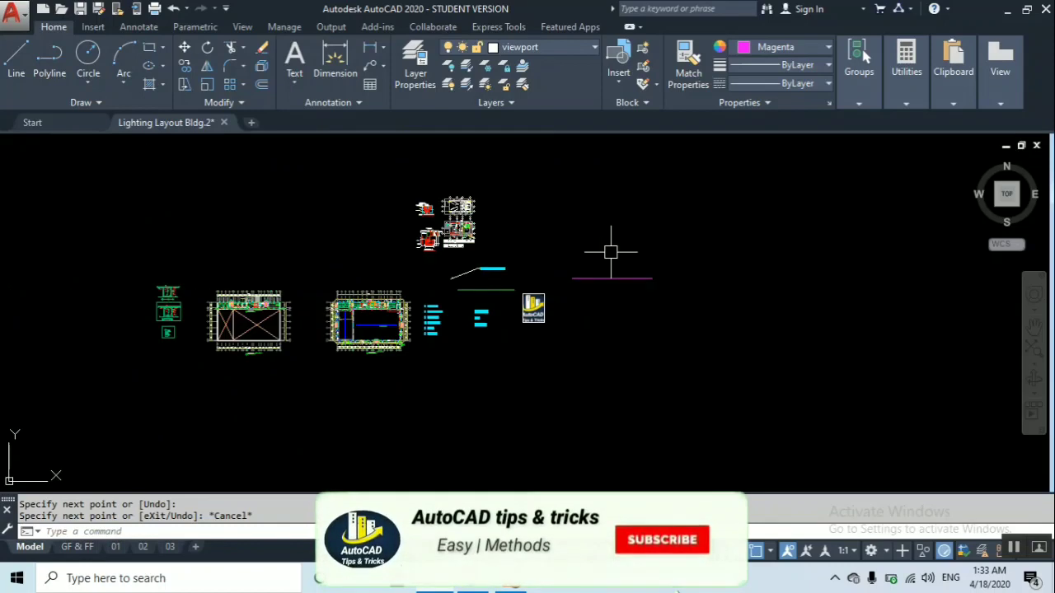
scroll(615, 229, up, 3)
scroll(527, 288, down, 3)
- Pan the drawing down and left, abandoning a half-typed COLOR command
key(Escape)
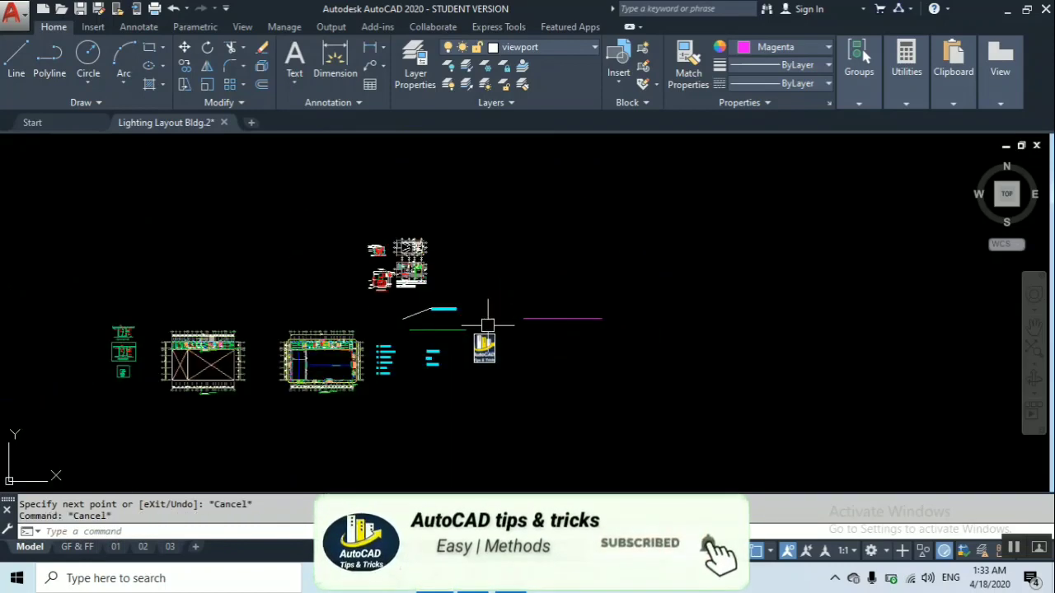
middle_drag(547, 266, 503, 323)
text(COLOR)
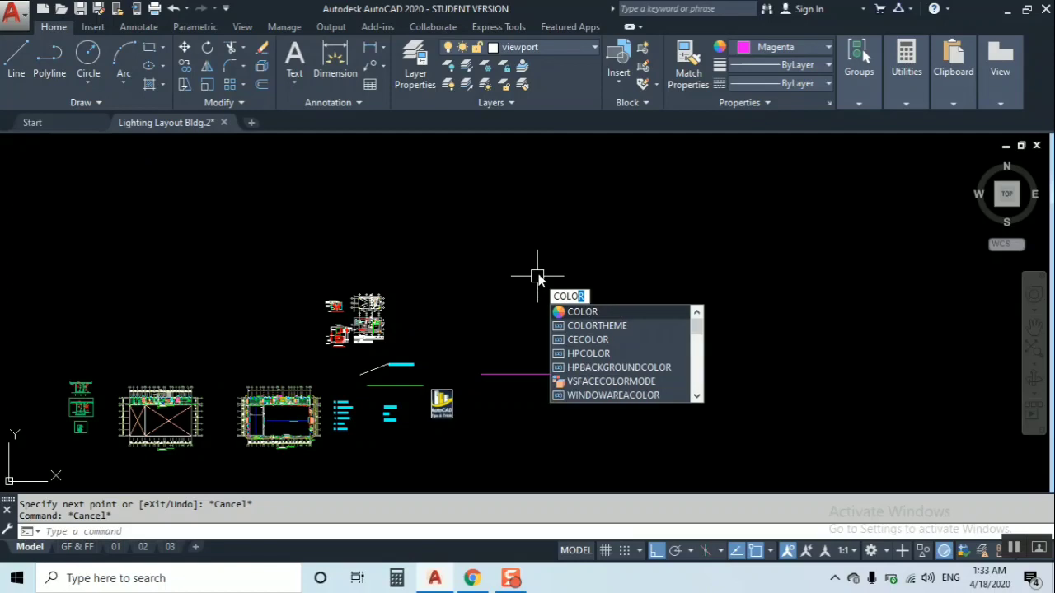
key(Escape)
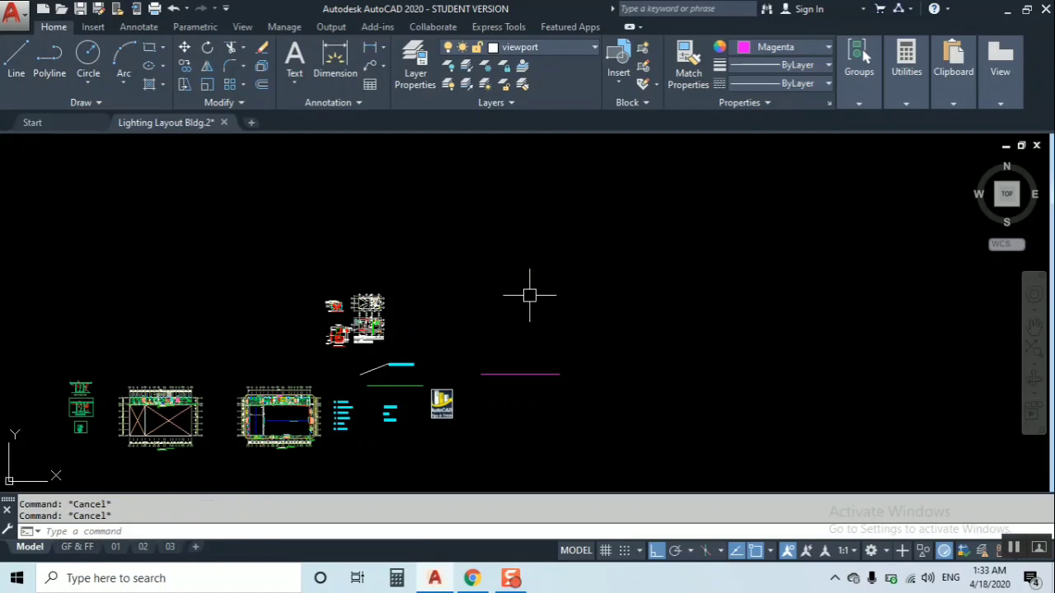
scroll(514, 305, down, 2)
scroll(513, 306, up, 4)
scroll(453, 382, up, 2)
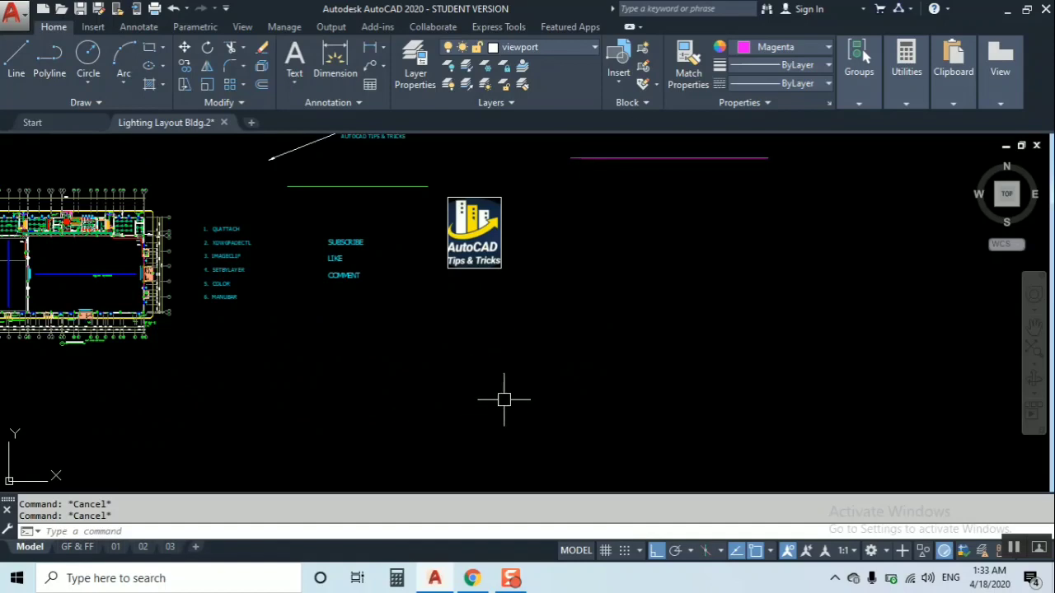
- Draw a second magenta horizontal line lower in the drawing
text(l)
key(Return)
click(465, 381)
click(769, 382)
key(Escape)
- Make yellow the current colour for new objects
text(colo)
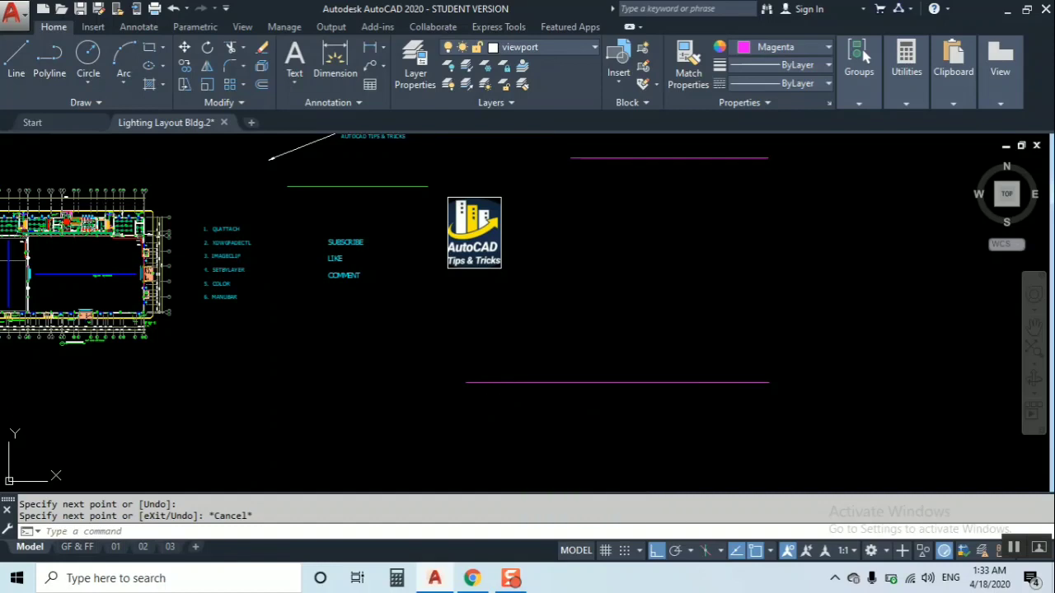
text(color)
key(Return)
click(409, 248)
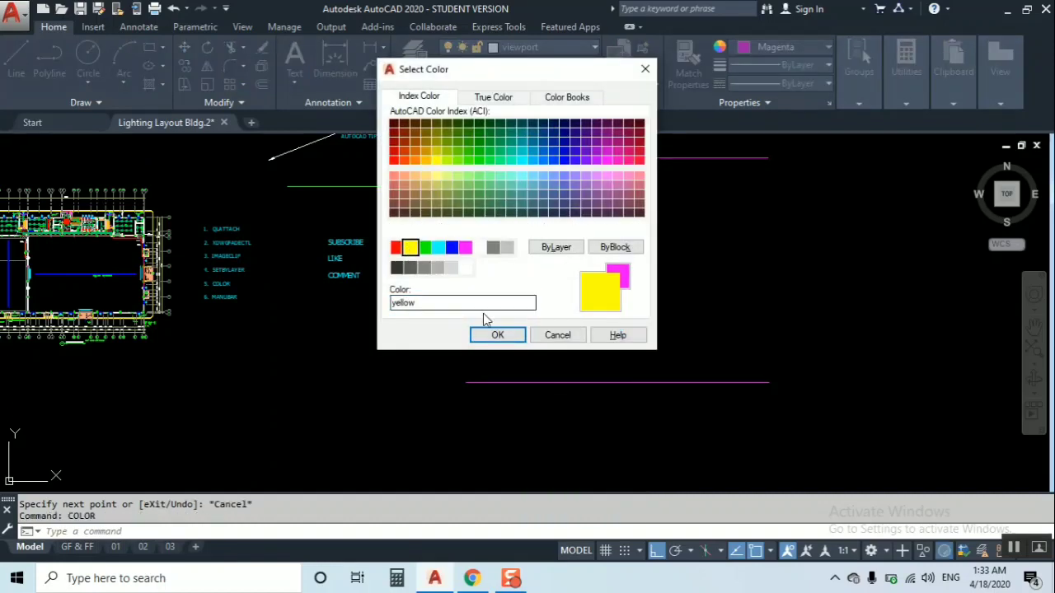
click(497, 334)
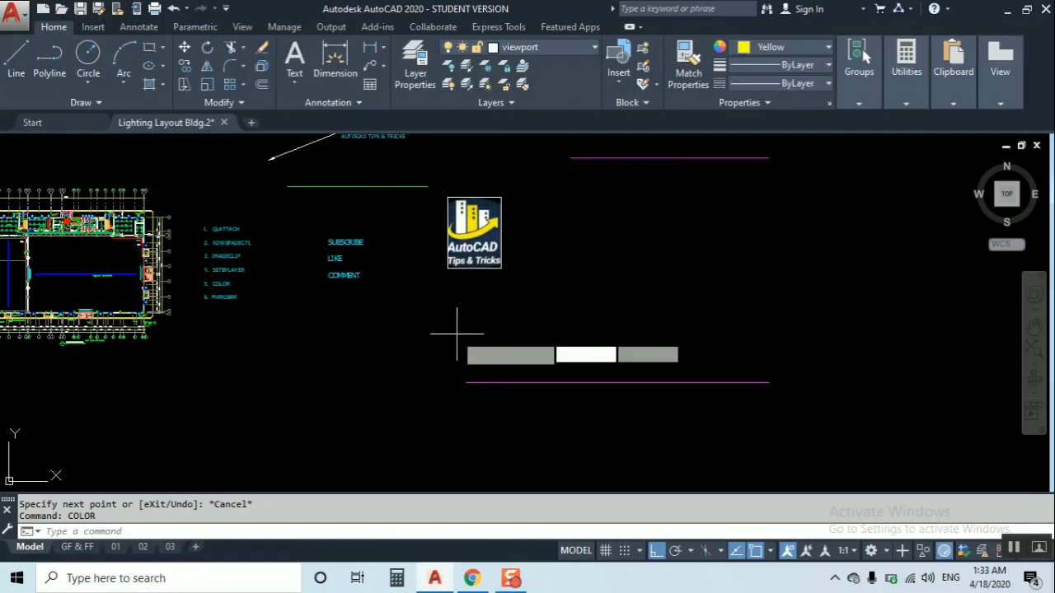
- Draw a yellow horizontal line between the two magenta lines
text(l)
key(Return)
click(502, 336)
click(722, 335)
key(Escape)
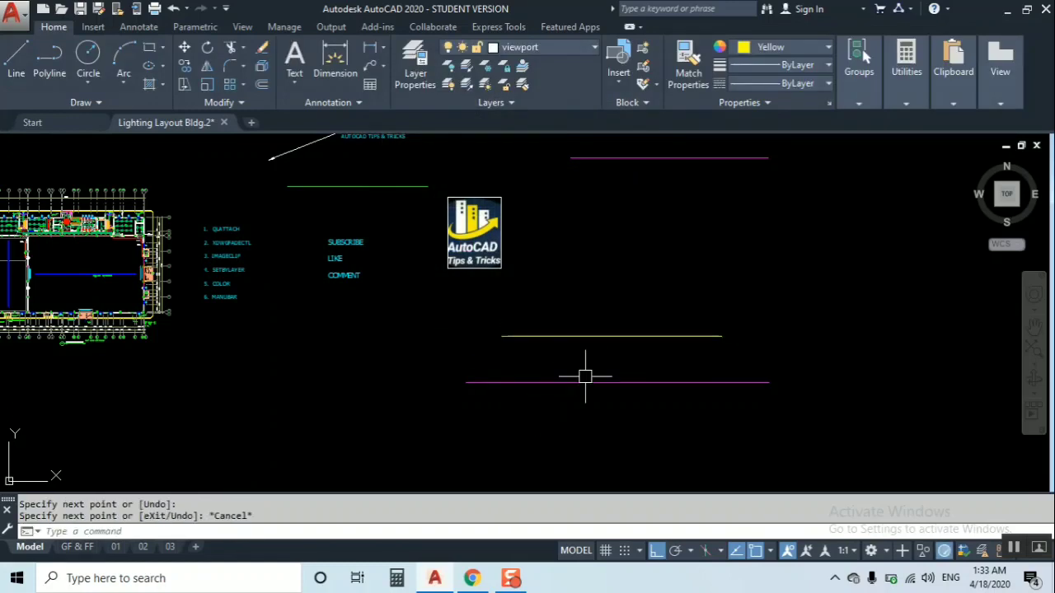
- Erase the yellow line and the lower magenta line with a crossing window
scroll(651, 363, down, 2)
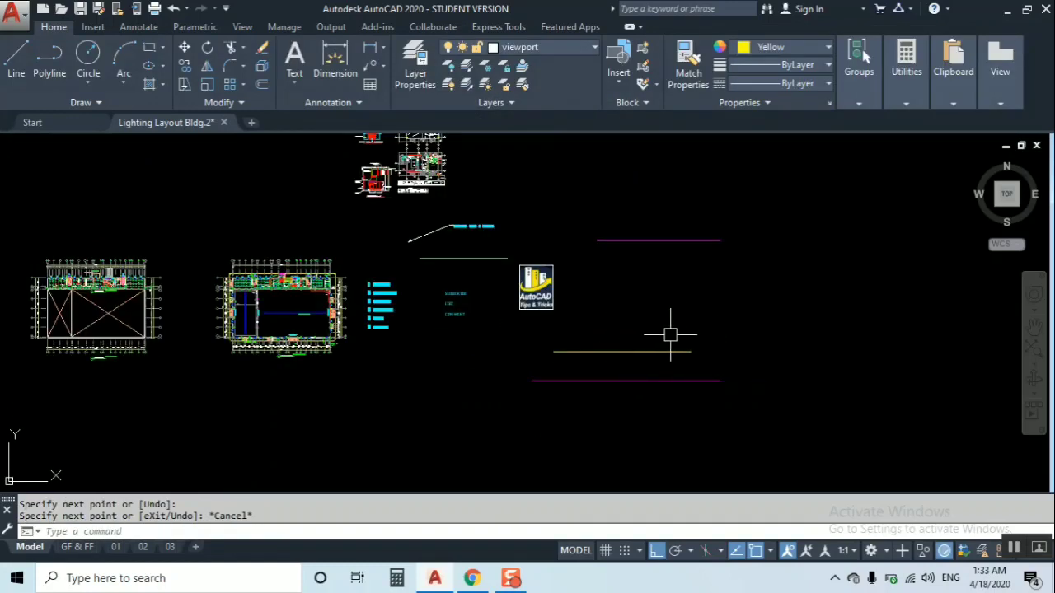
click(678, 325)
click(608, 401)
key(Delete)
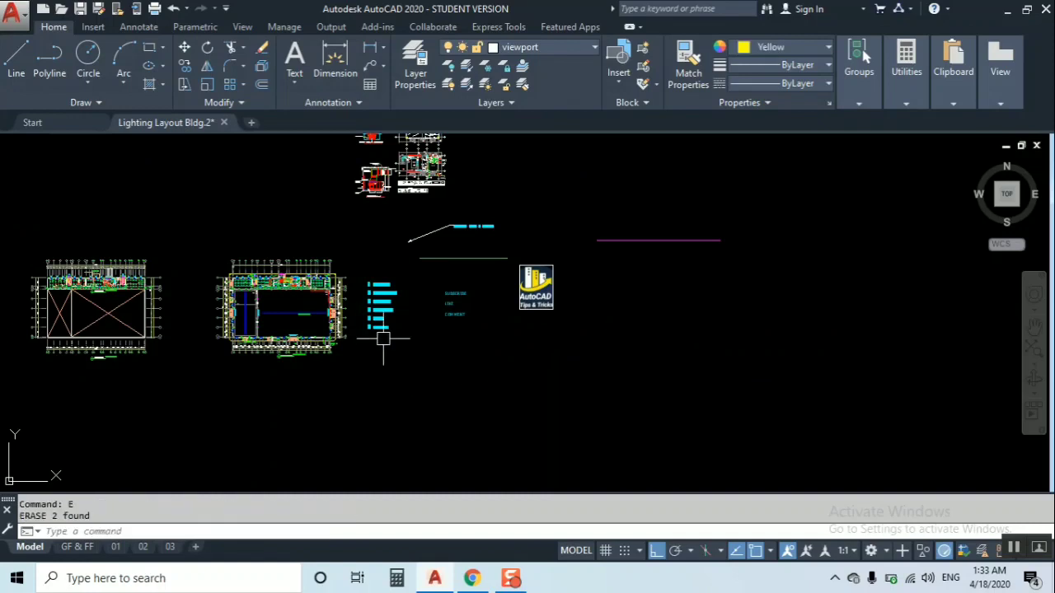
scroll(362, 347, up, 6)
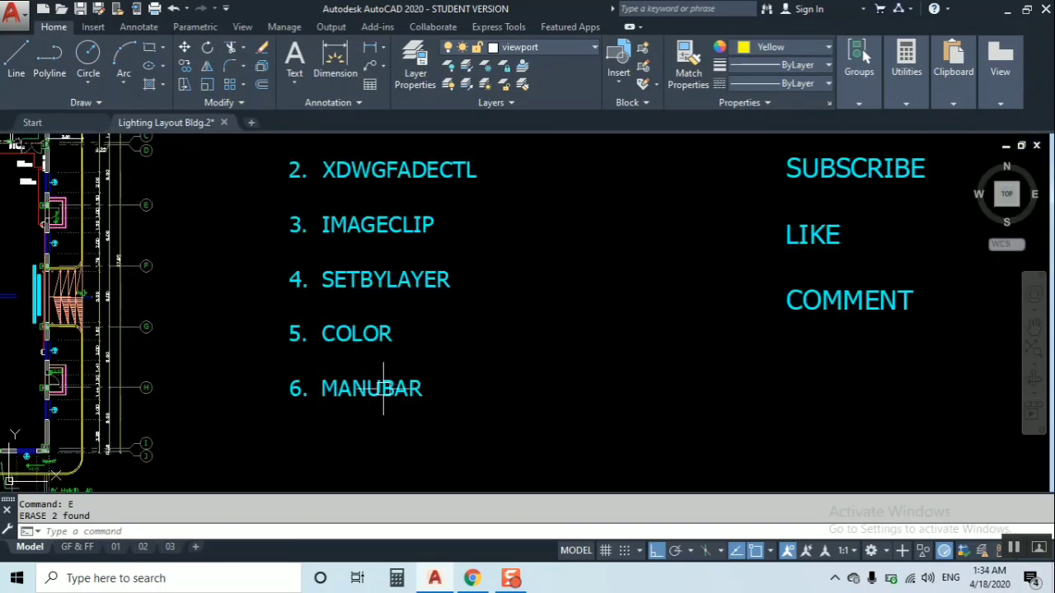
scroll(483, 327, down, 4)
scroll(419, 370, up, 4)
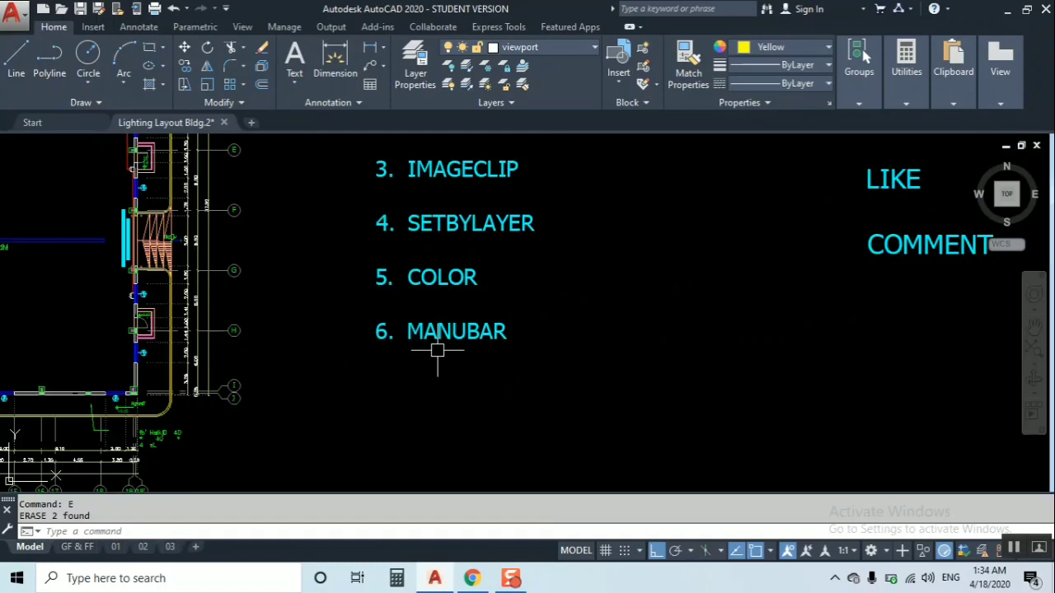
scroll(495, 330, down, 1)
scroll(539, 313, up, 1)
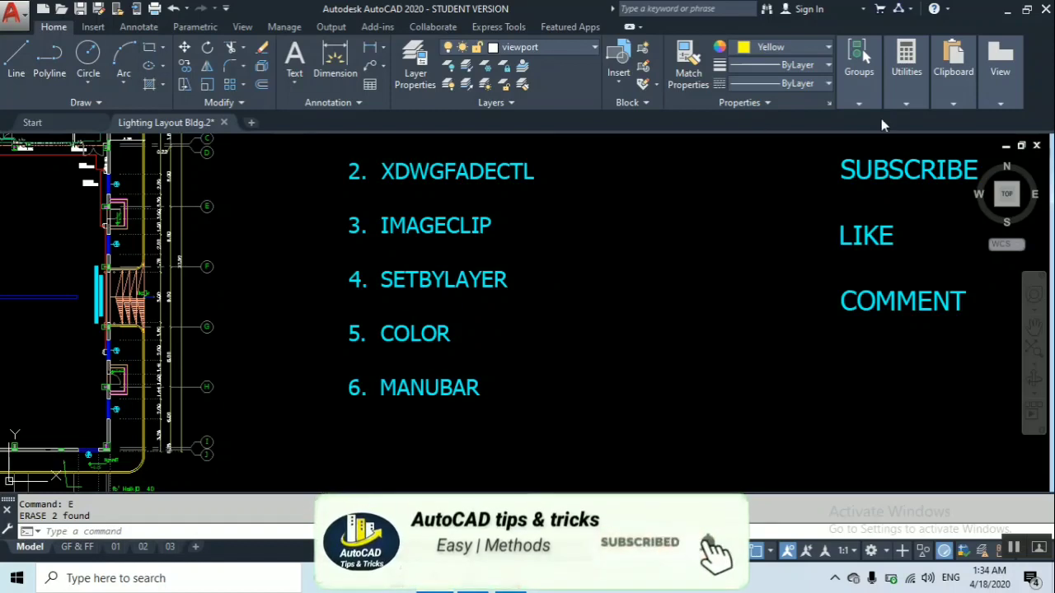
click(859, 66)
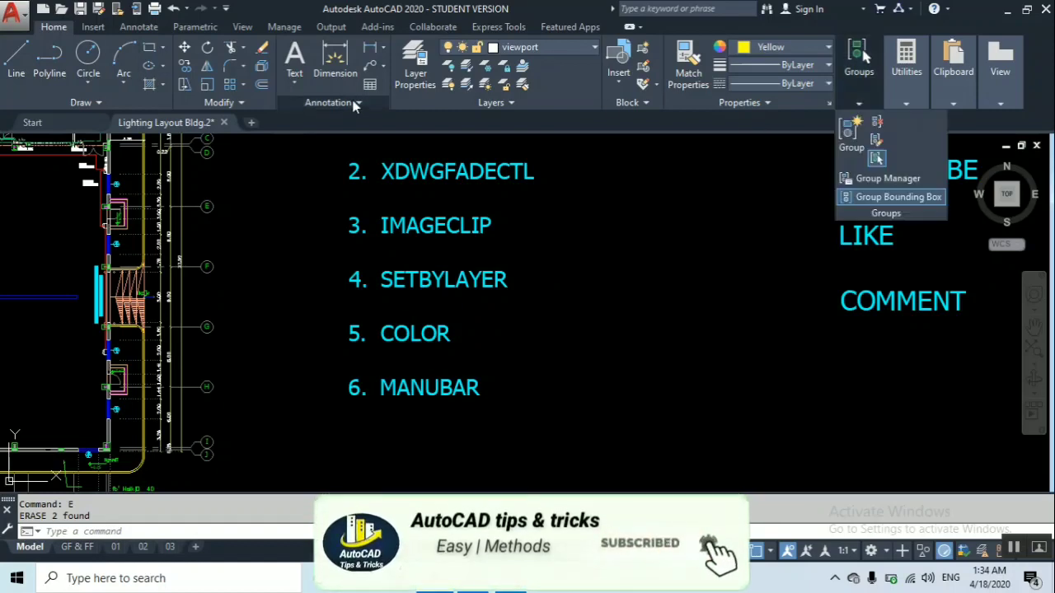
click(872, 551)
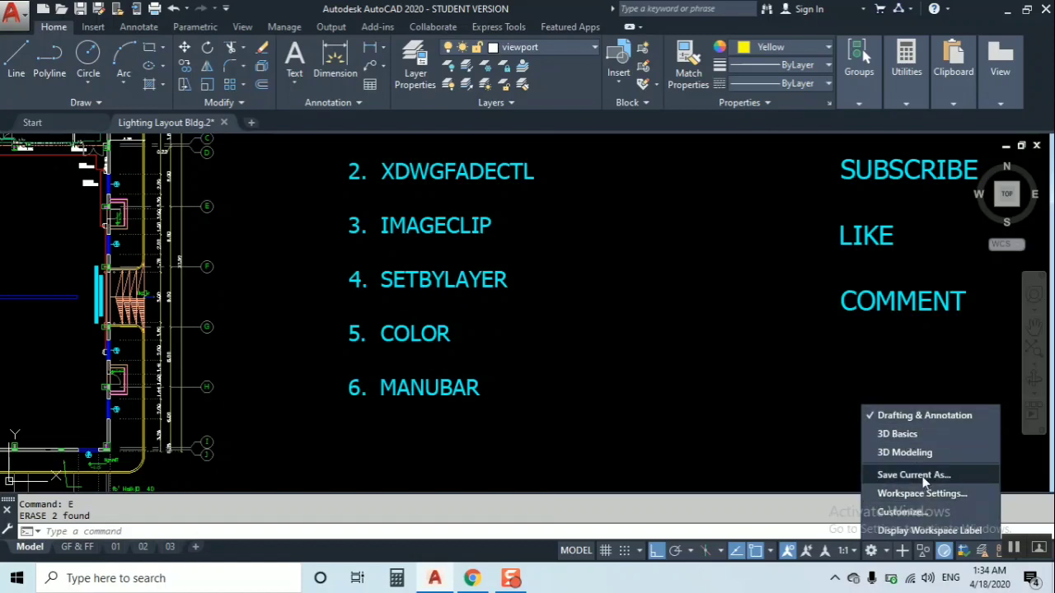
click(556, 256)
scroll(423, 405, up, 2)
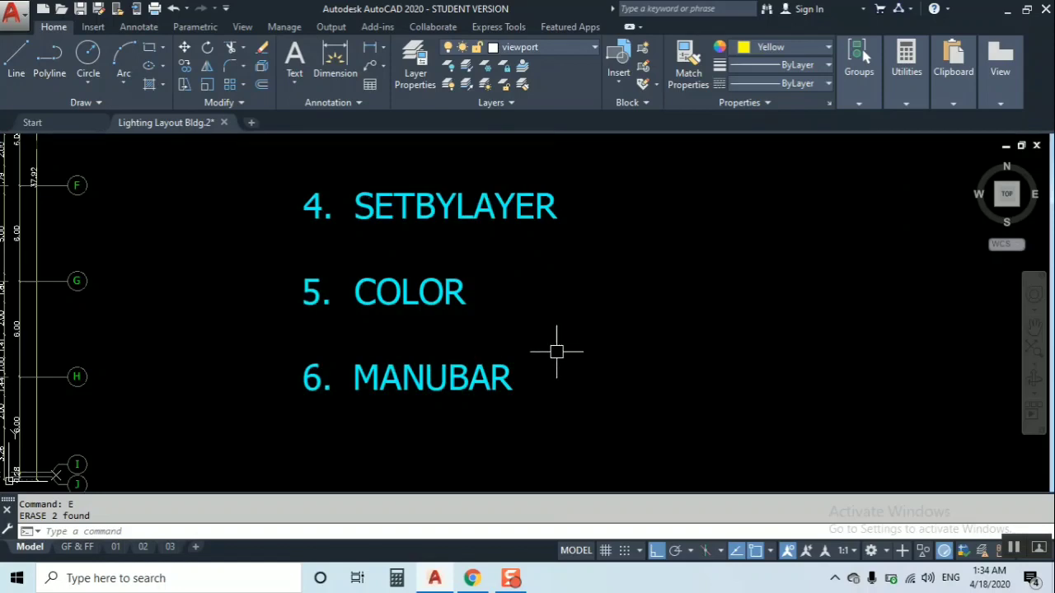
- Set the MENUBAR variable to 1 to show the File, Edit and View menus
text(m)
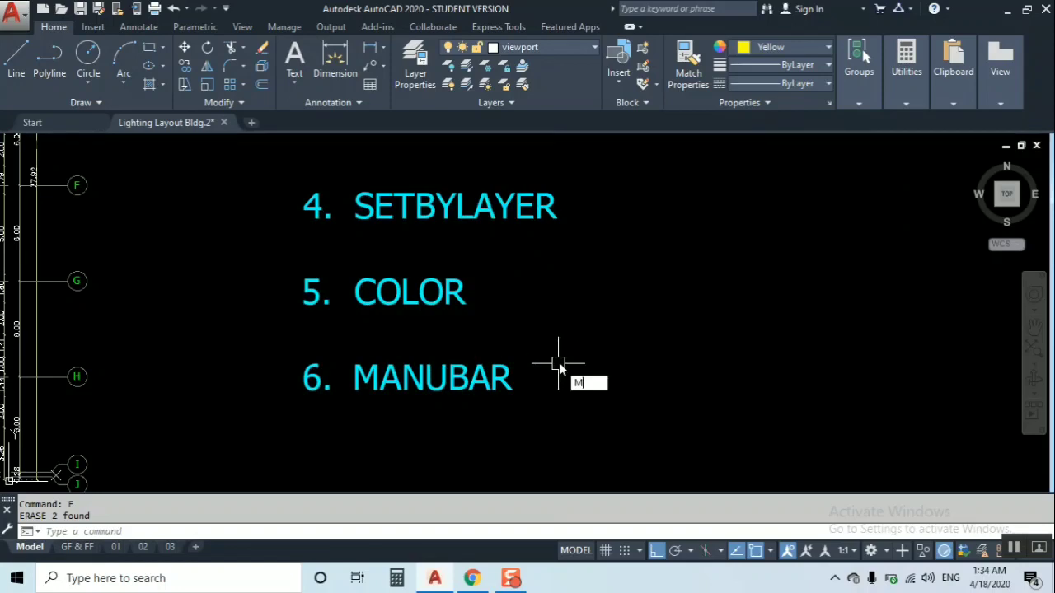
key(Escape)
key(Escape)
text(MANU)
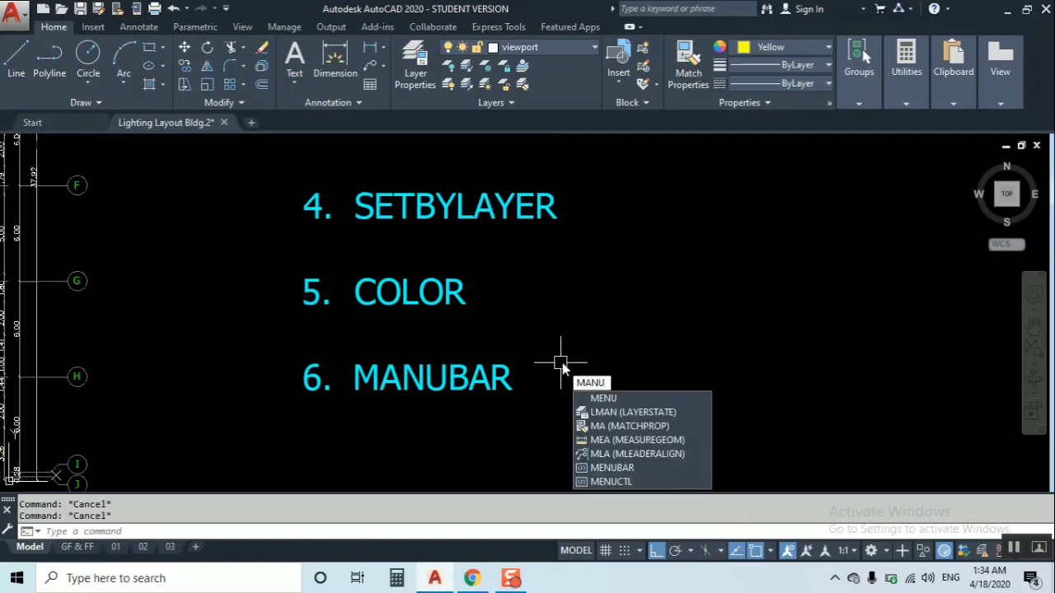
text(BAR)
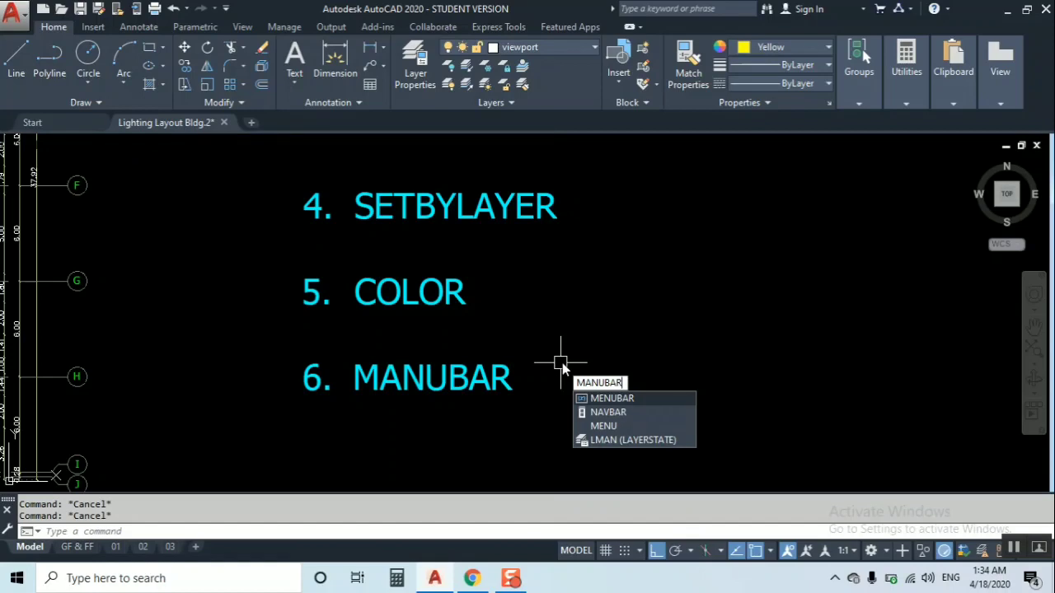
key(Return)
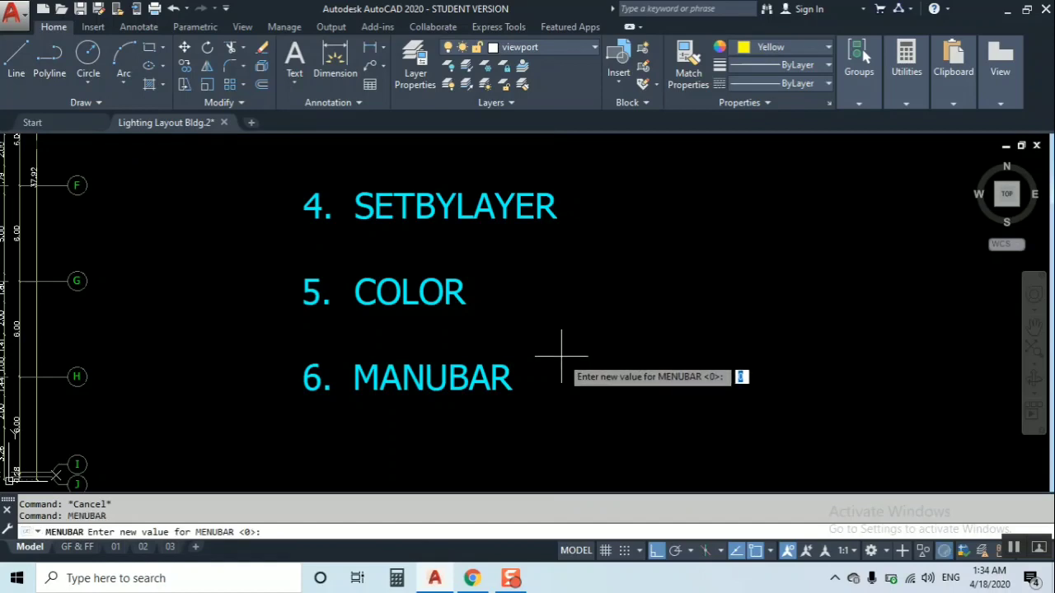
key(Return)
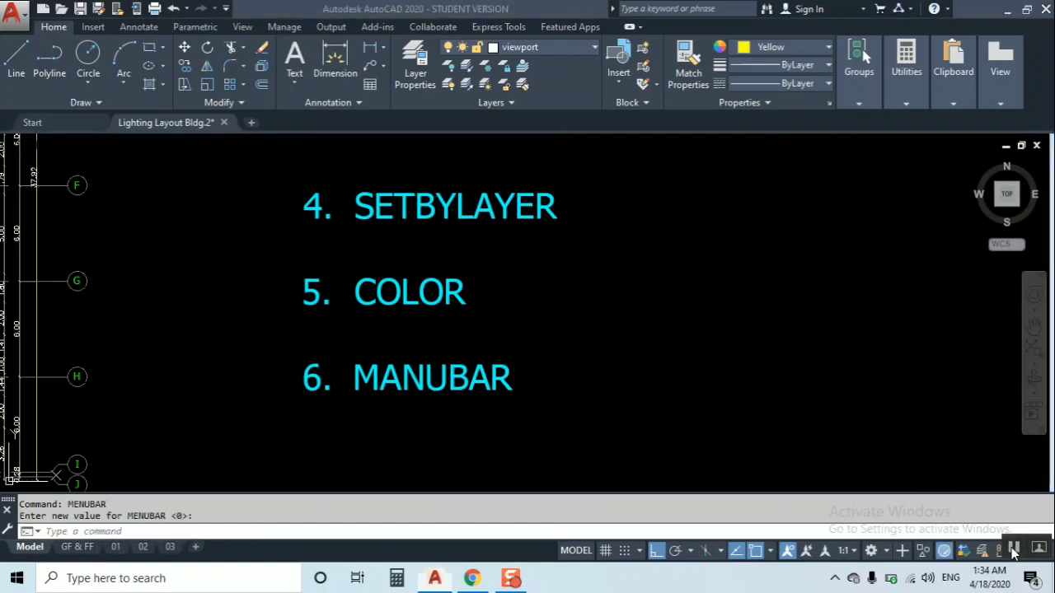
click(620, 394)
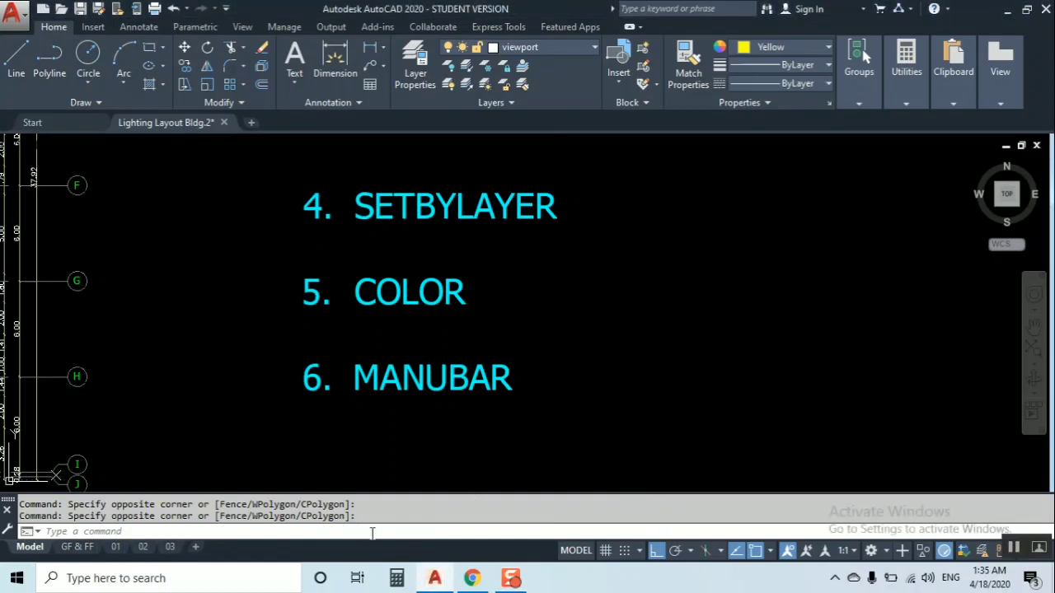
text(M)
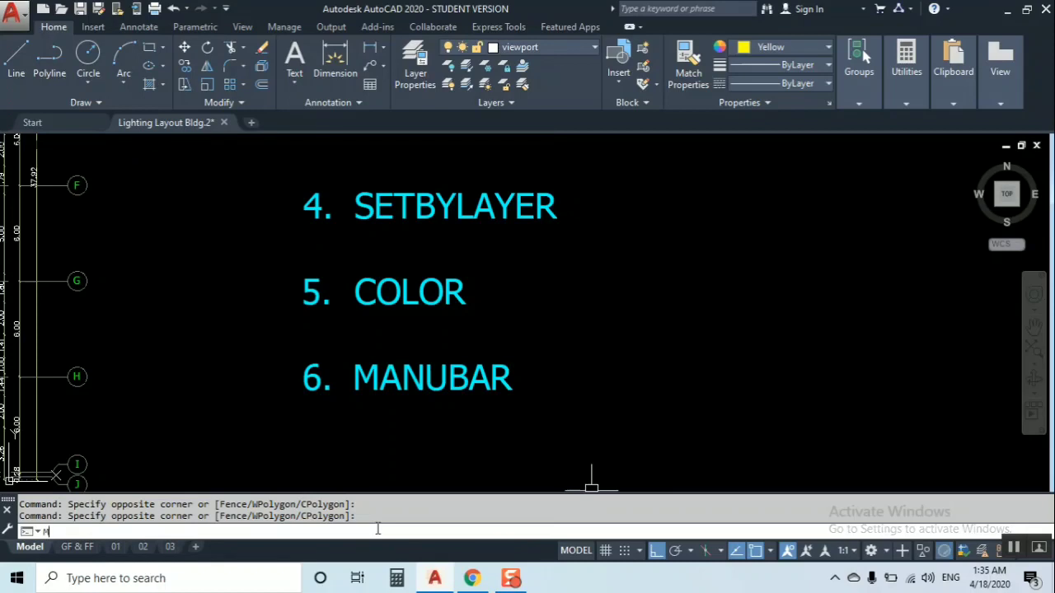
text(ANU)
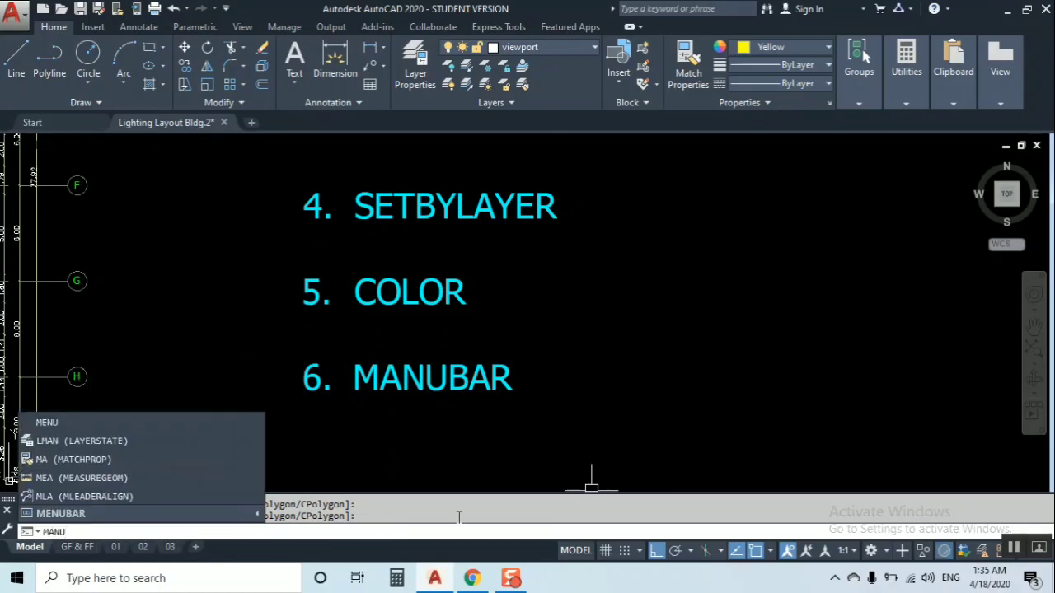
text(BAR)
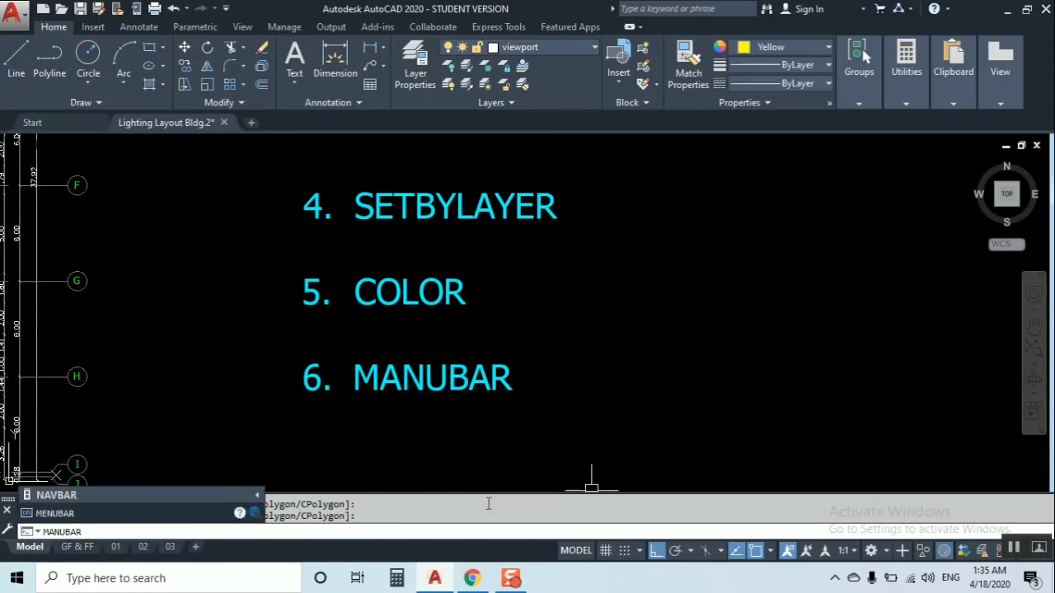
key(Return)
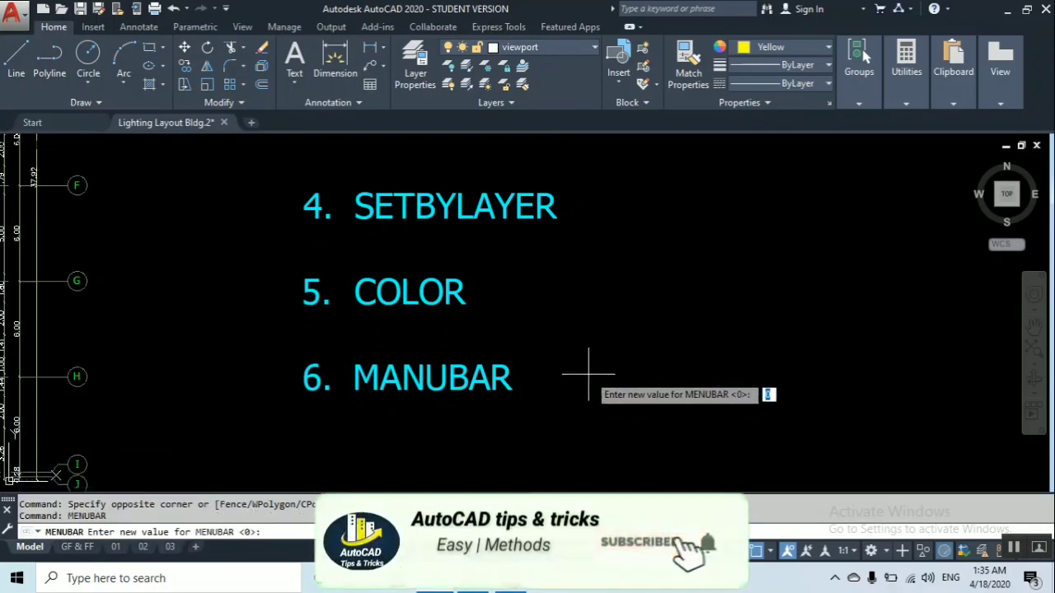
text(1)
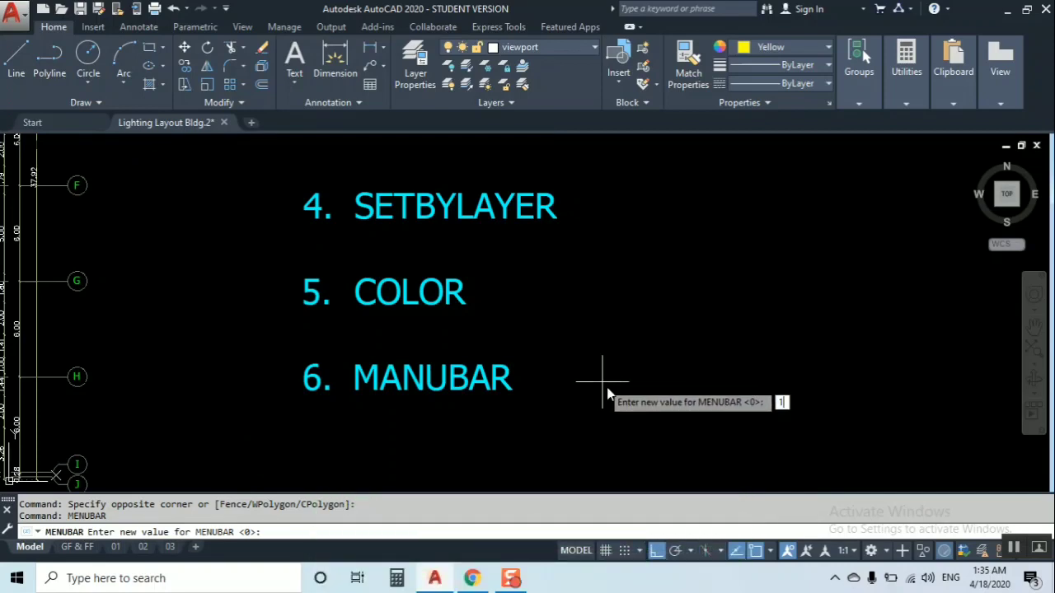
key(Return)
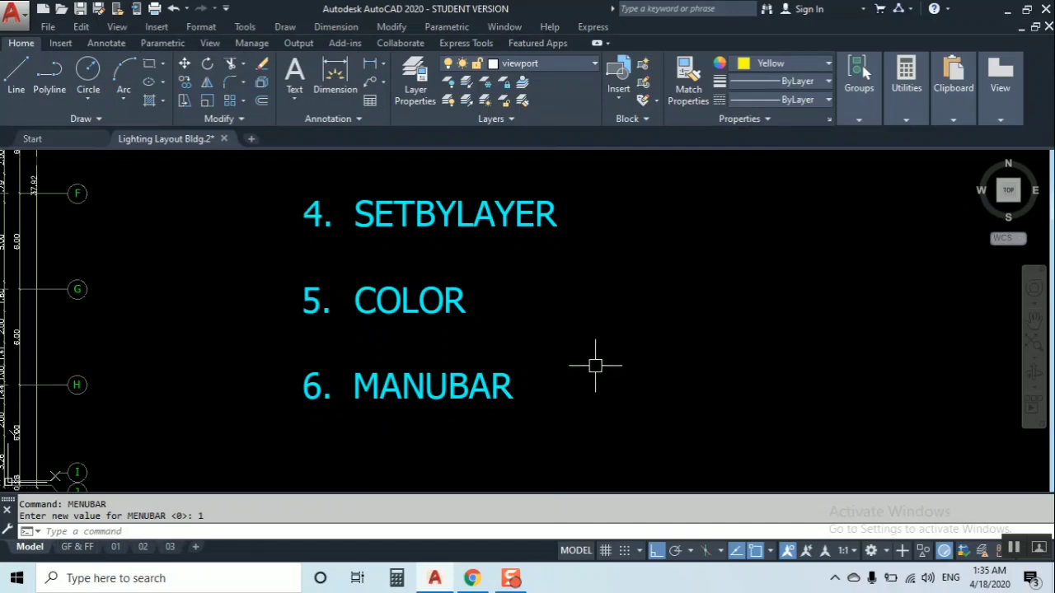
click(49, 28)
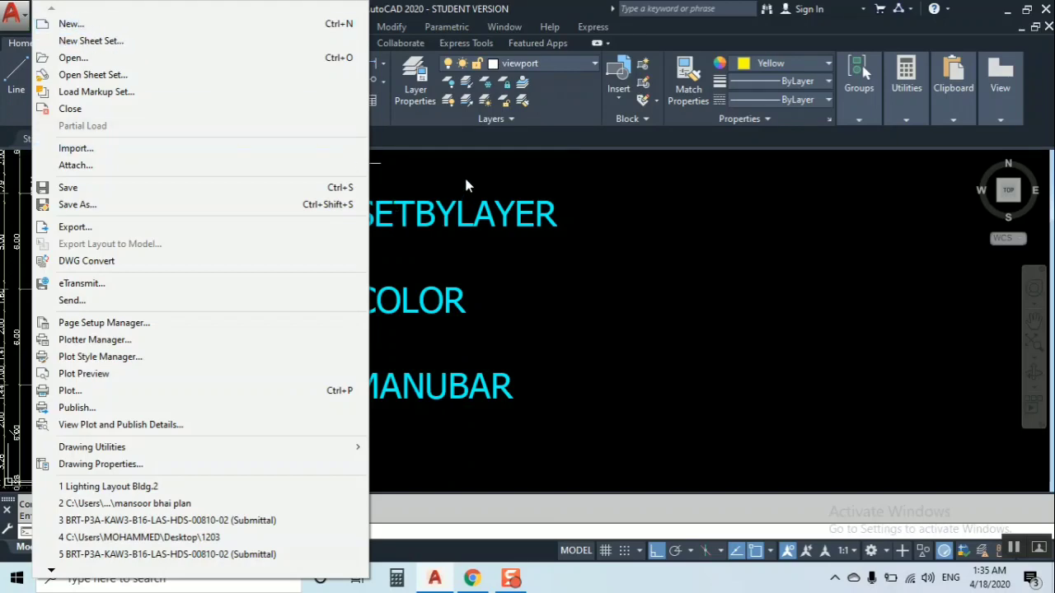
click(394, 206)
click(461, 175)
click(452, 171)
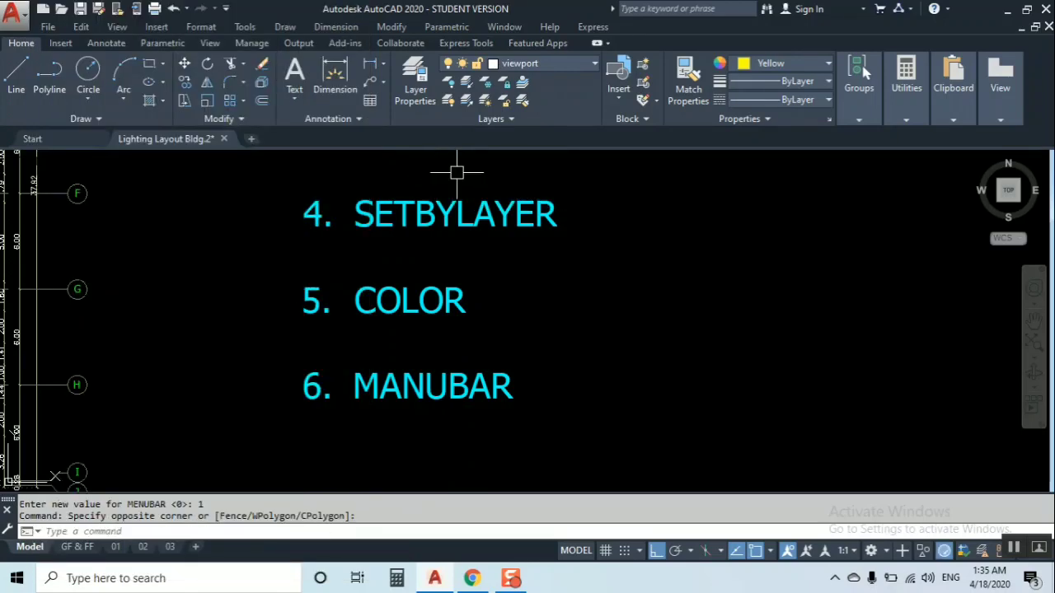
click(54, 28)
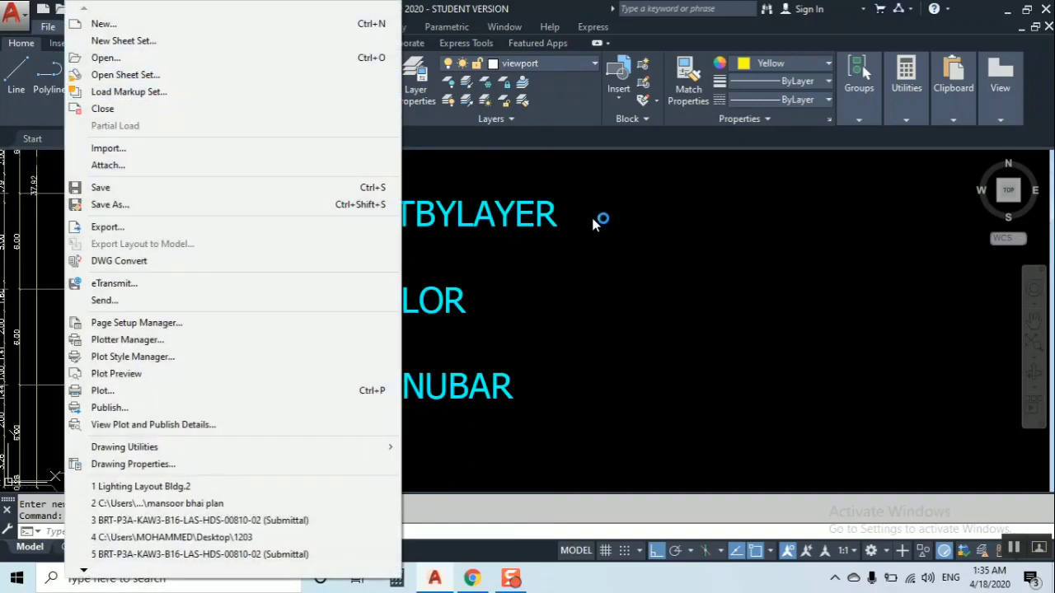
click(565, 189)
click(562, 177)
click(521, 173)
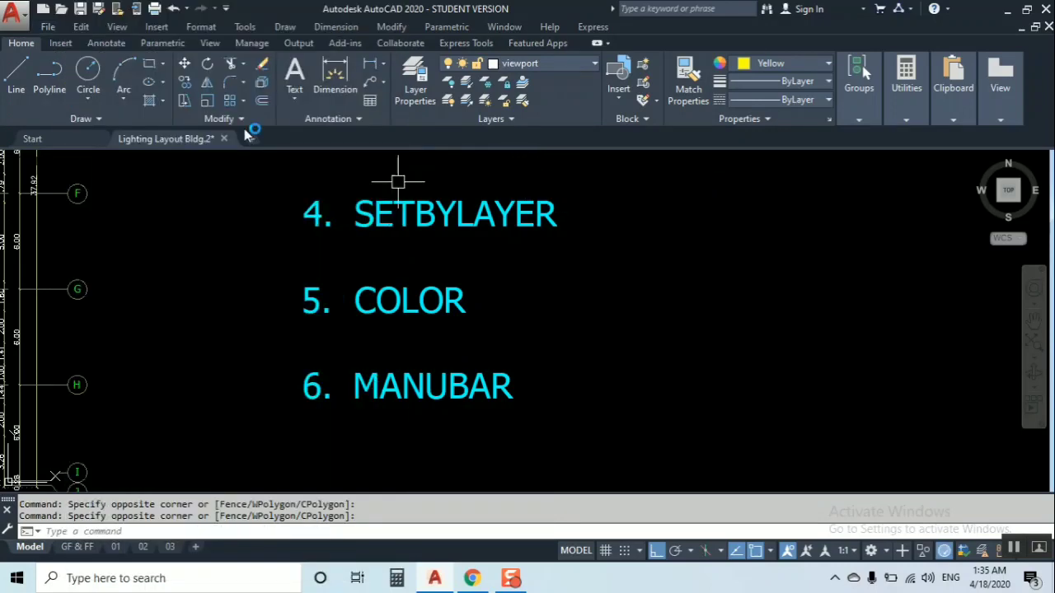
click(83, 27)
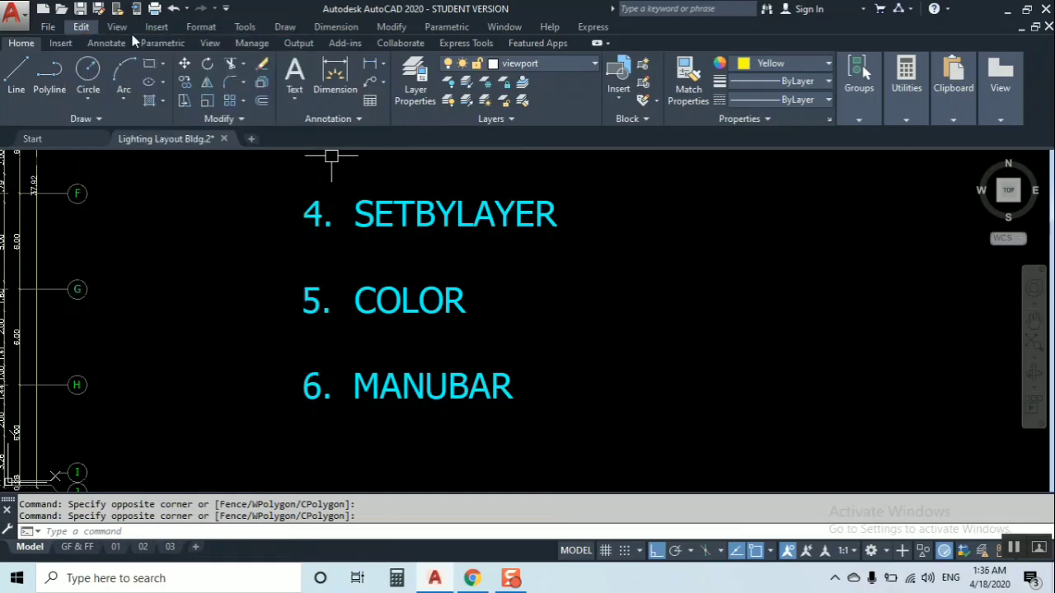
click(156, 27)
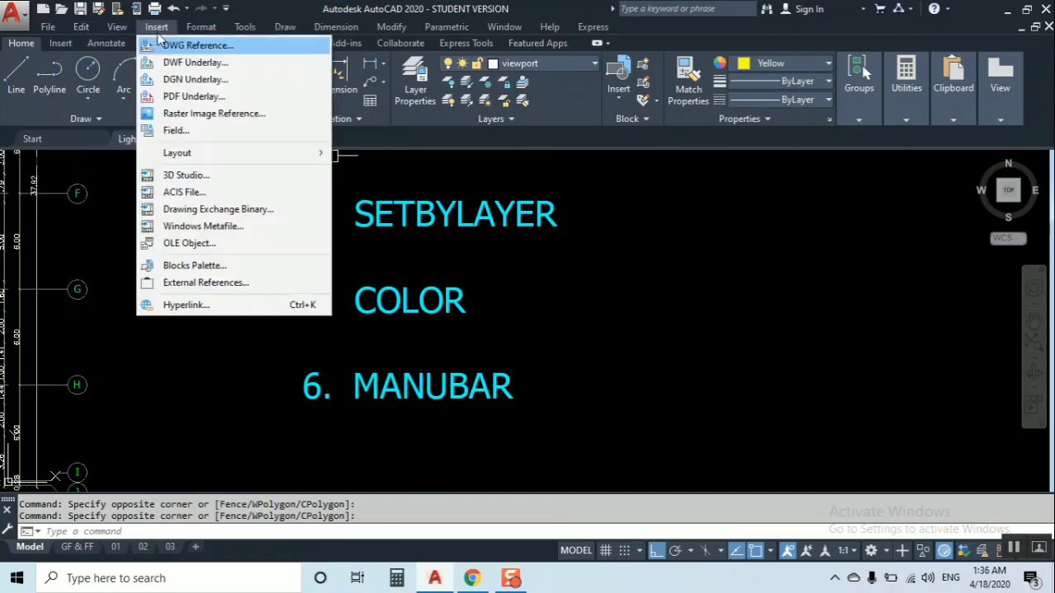
click(245, 27)
mouse_move(251, 35)
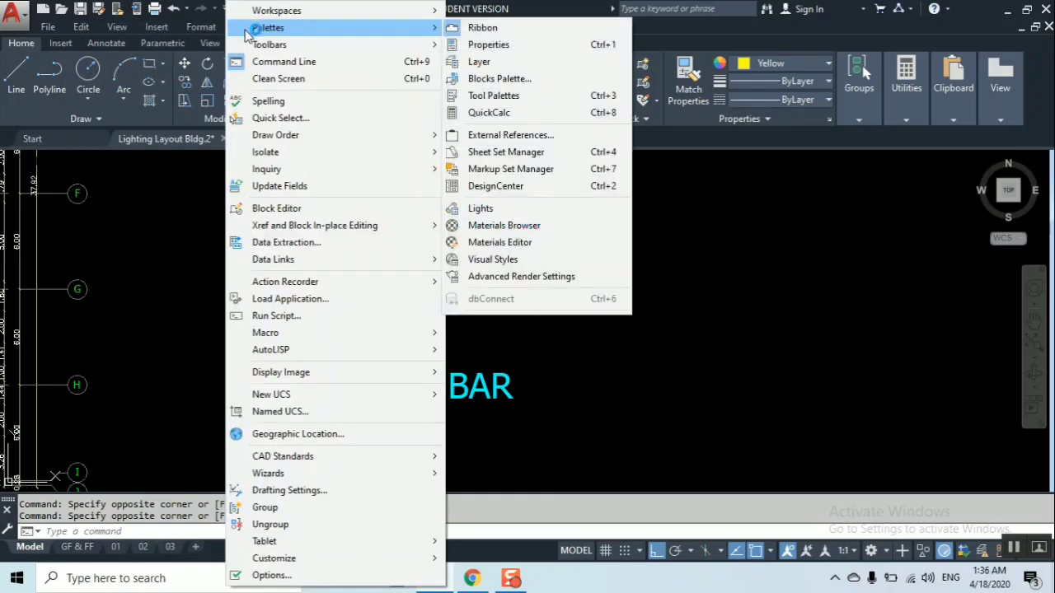
click(698, 285)
click(681, 334)
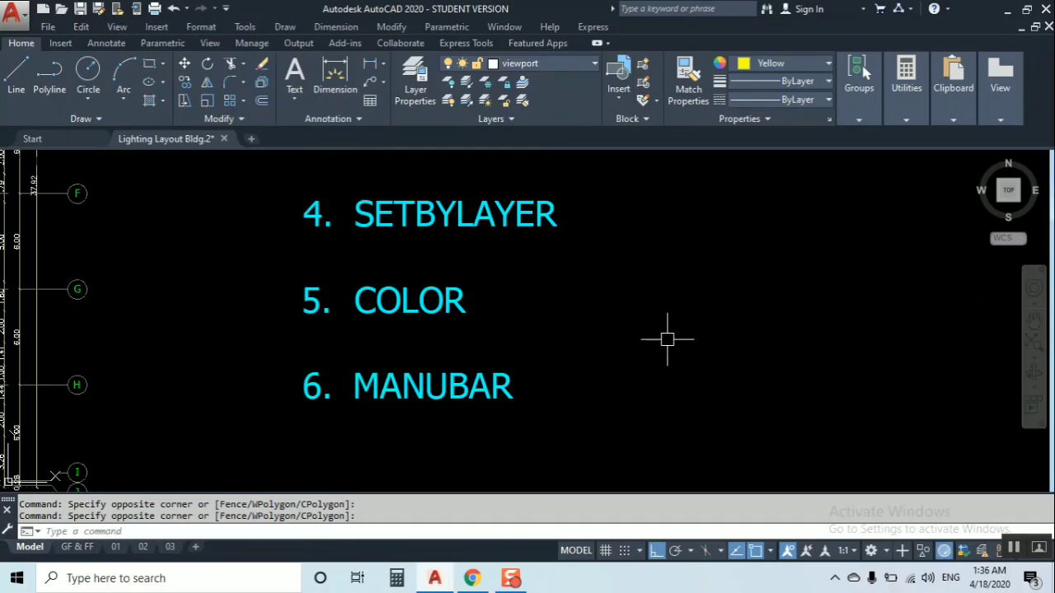
scroll(666, 339, down, 3)
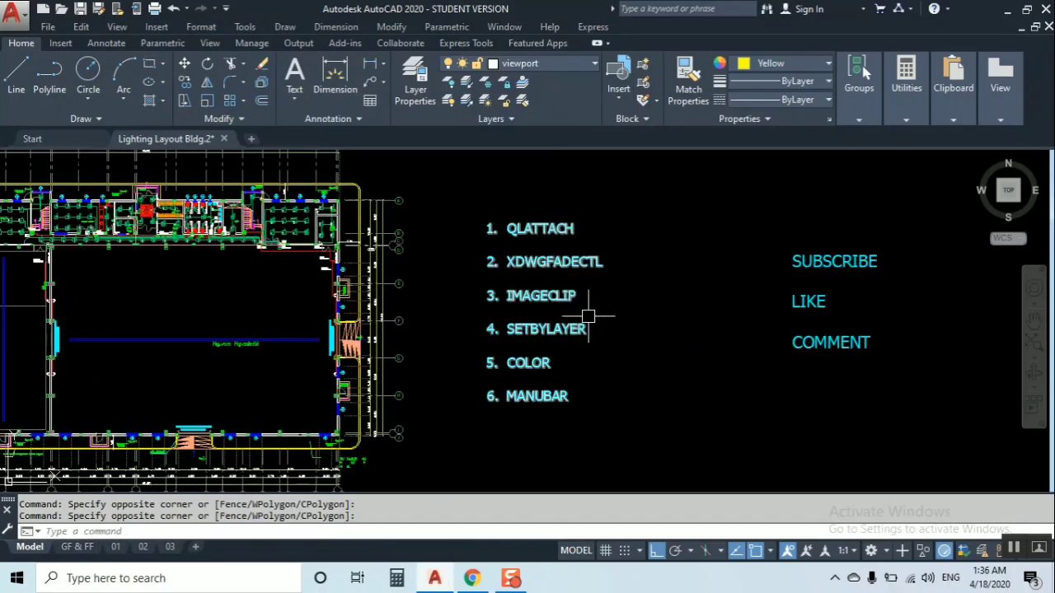
scroll(598, 322, up, 2)
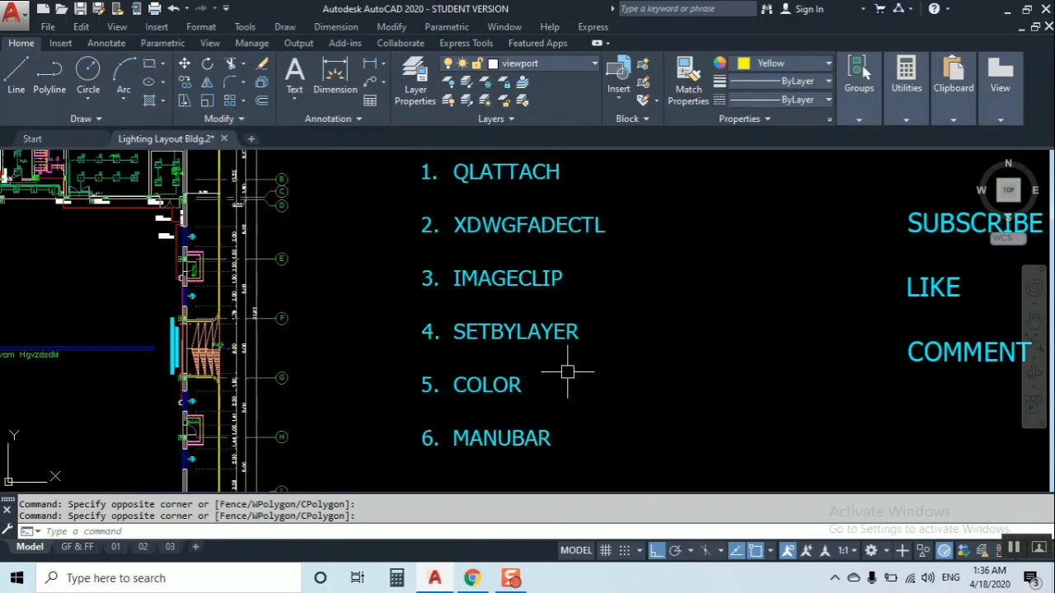